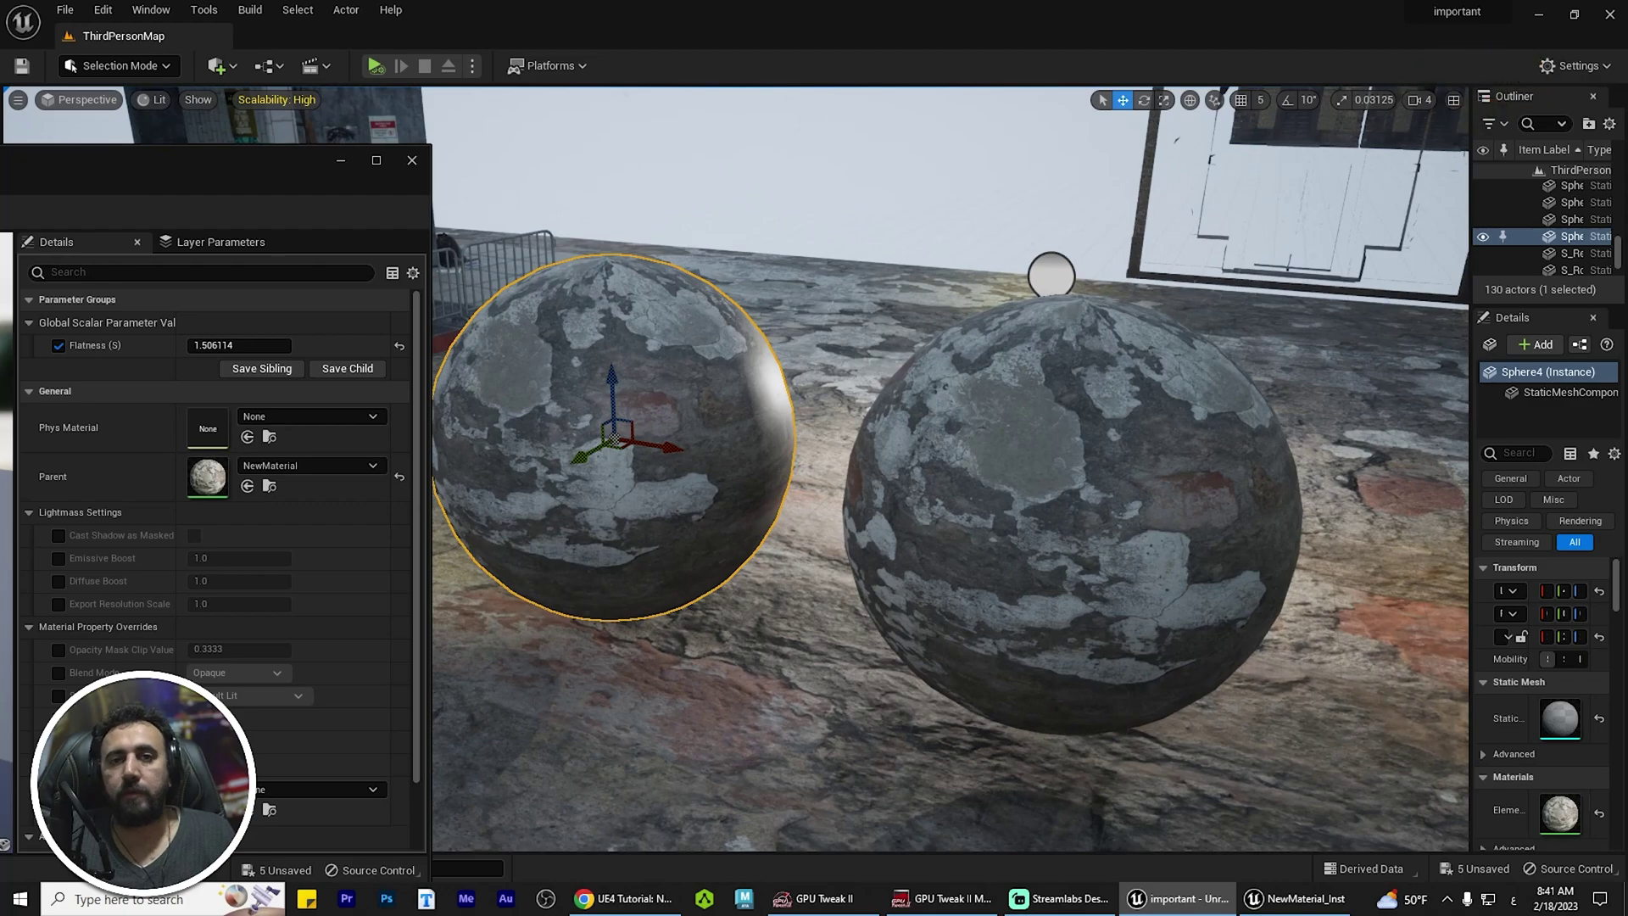
Set the material instance's Flatness parameter to about -2.39 and inspect the surface relief on the two spheres
right_drag(950, 475, 933, 560)
key(f)
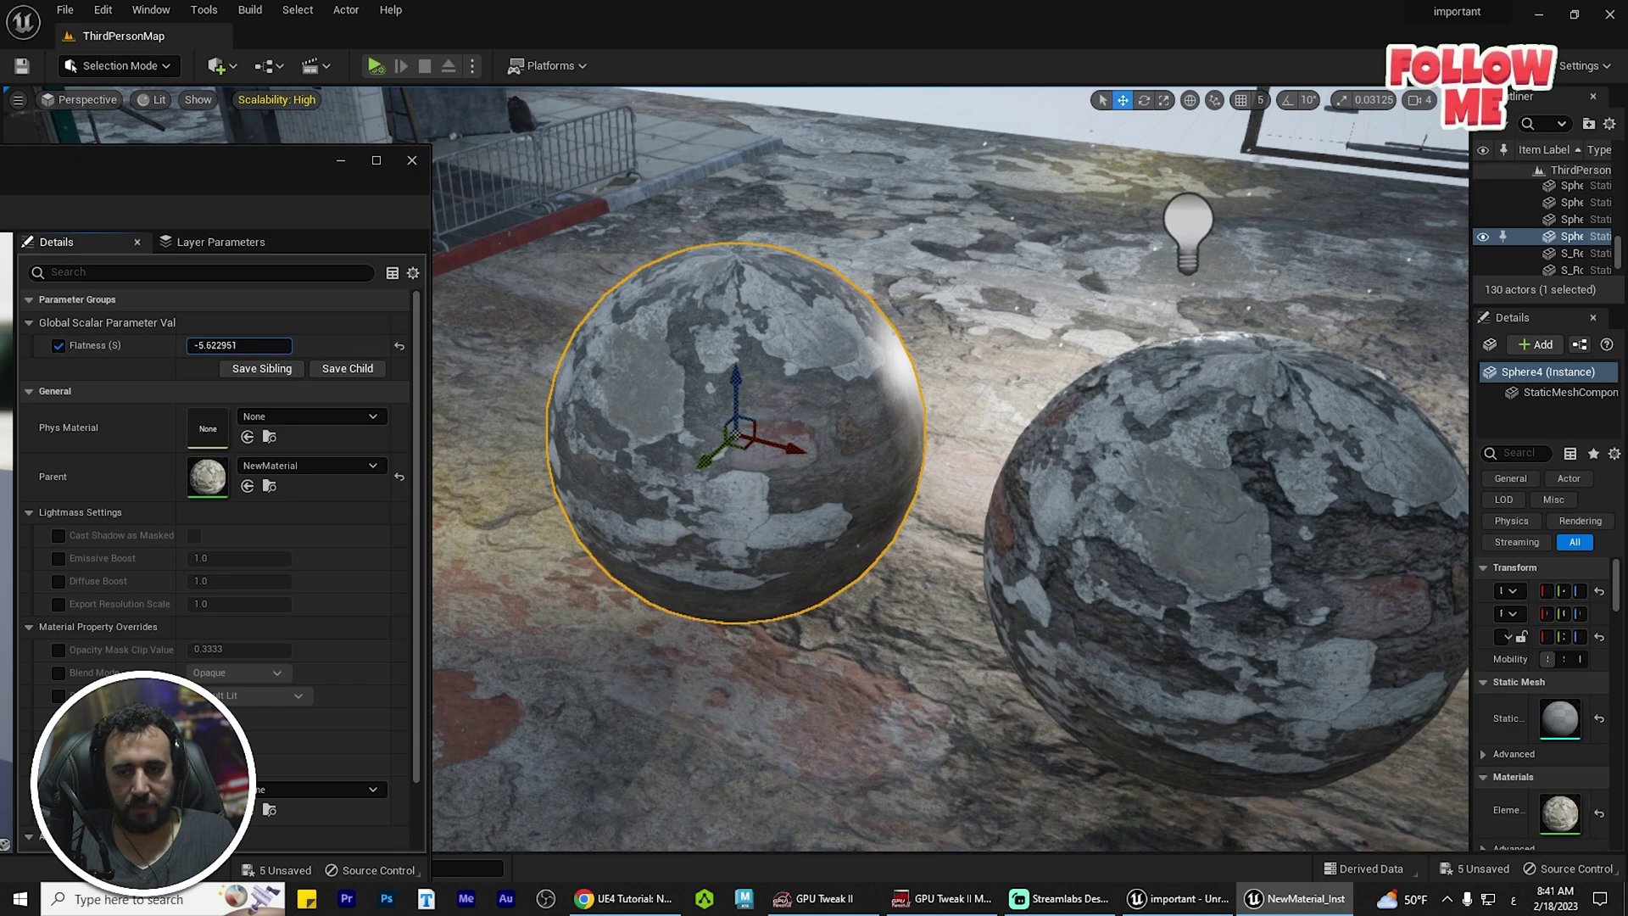
right_drag(843, 470, 912, 475)
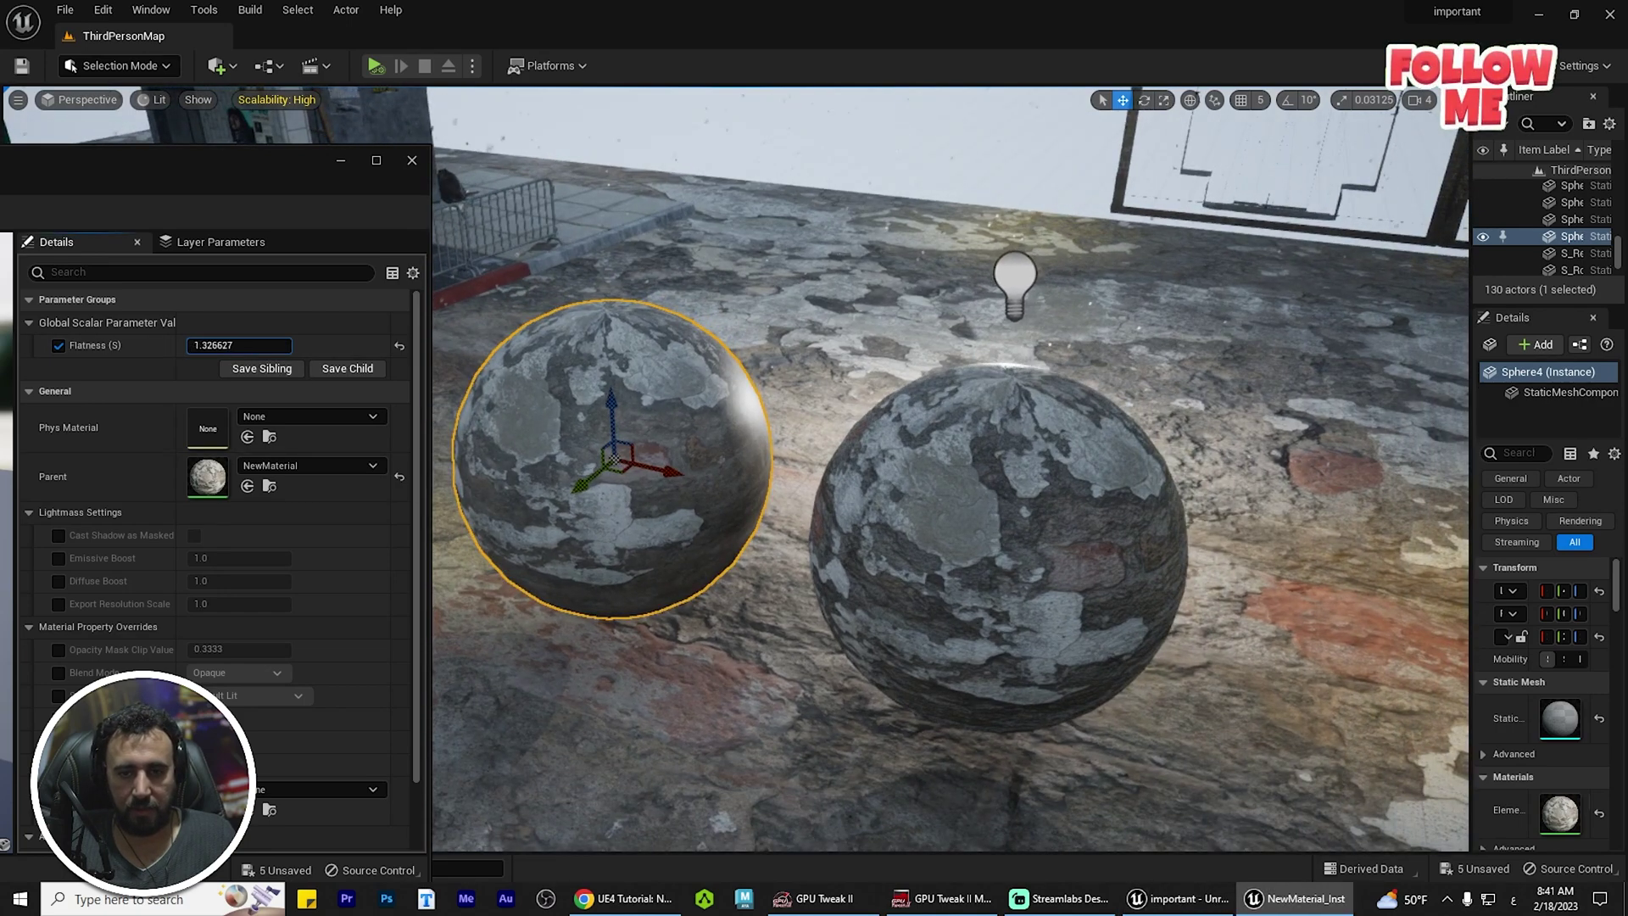
drag(239, 345, 188, 345)
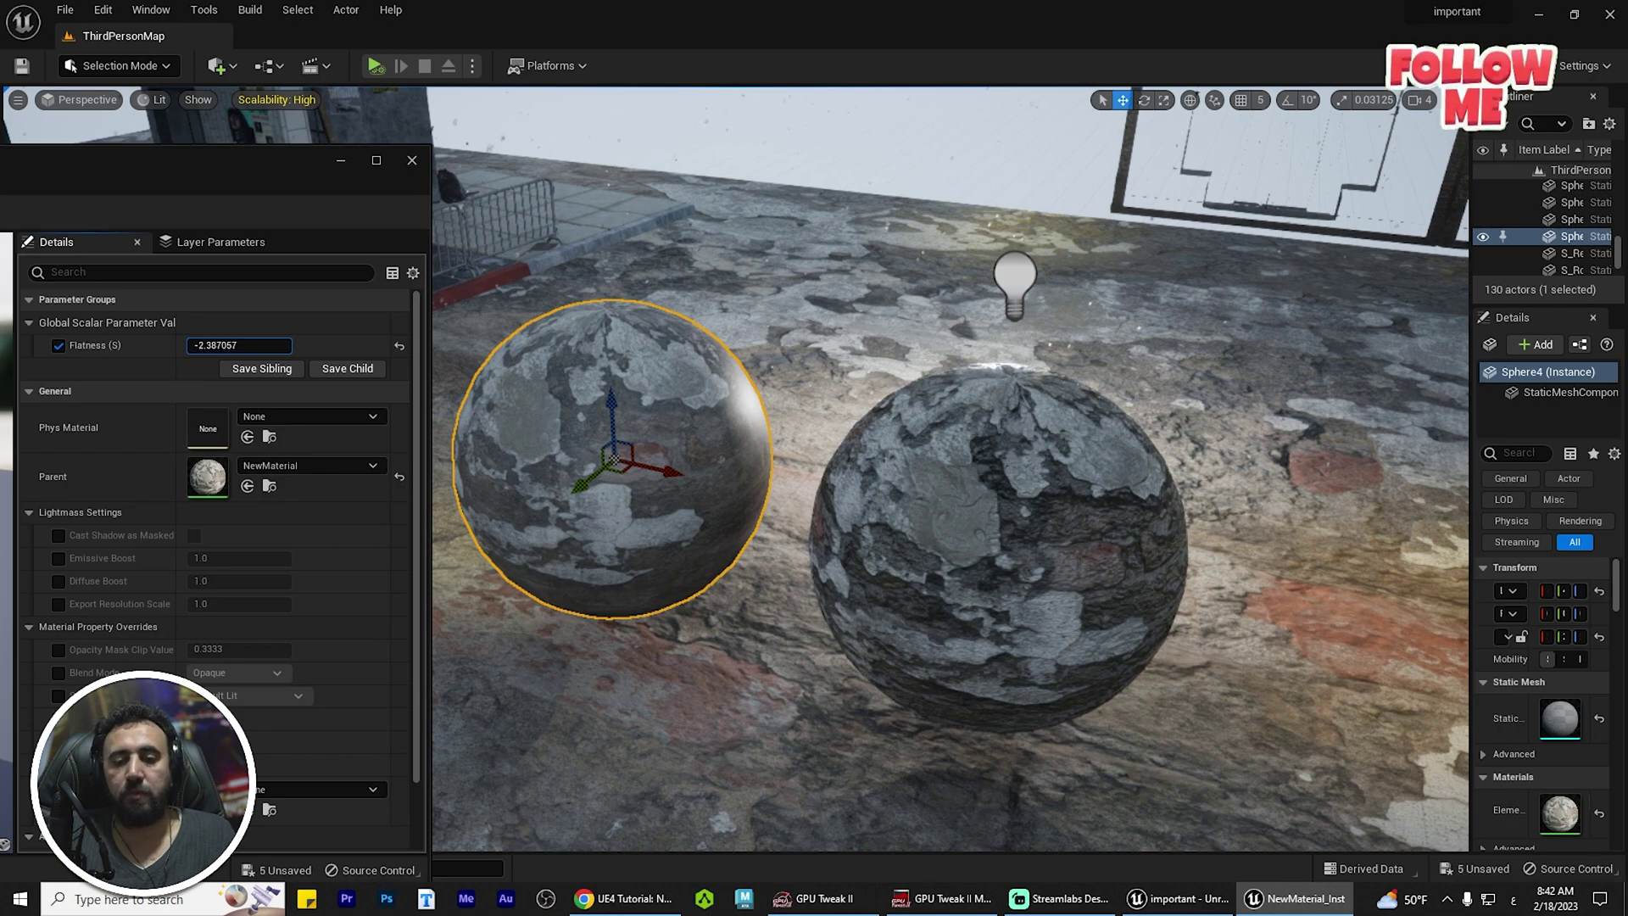
right_drag(848, 470, 678, 441)
key(Down)
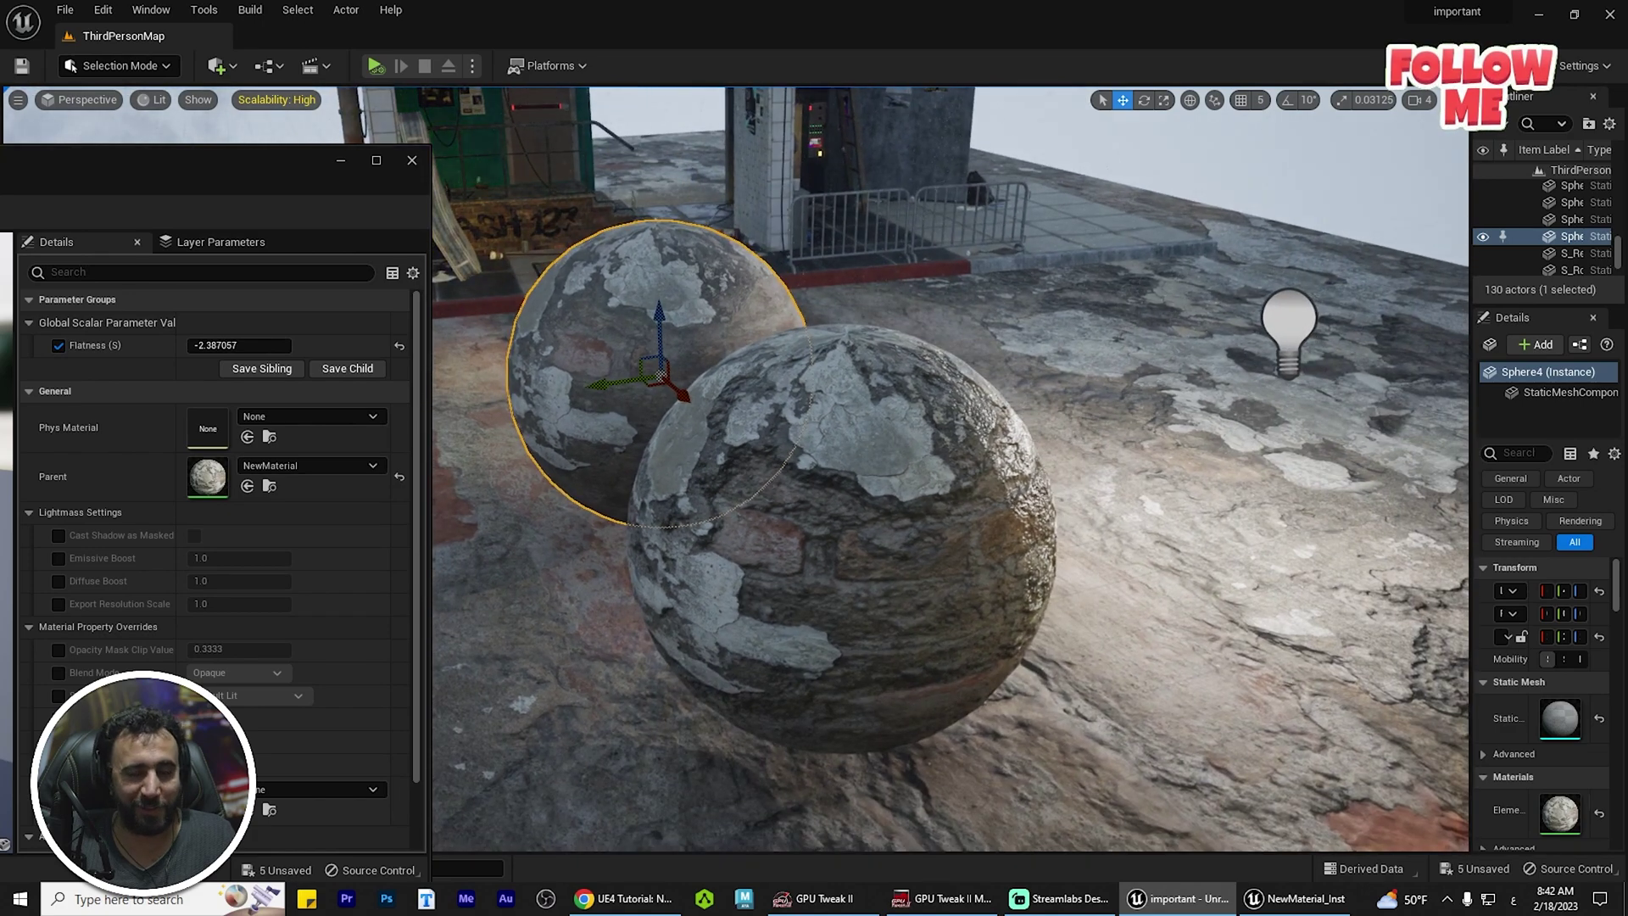
key(Left)
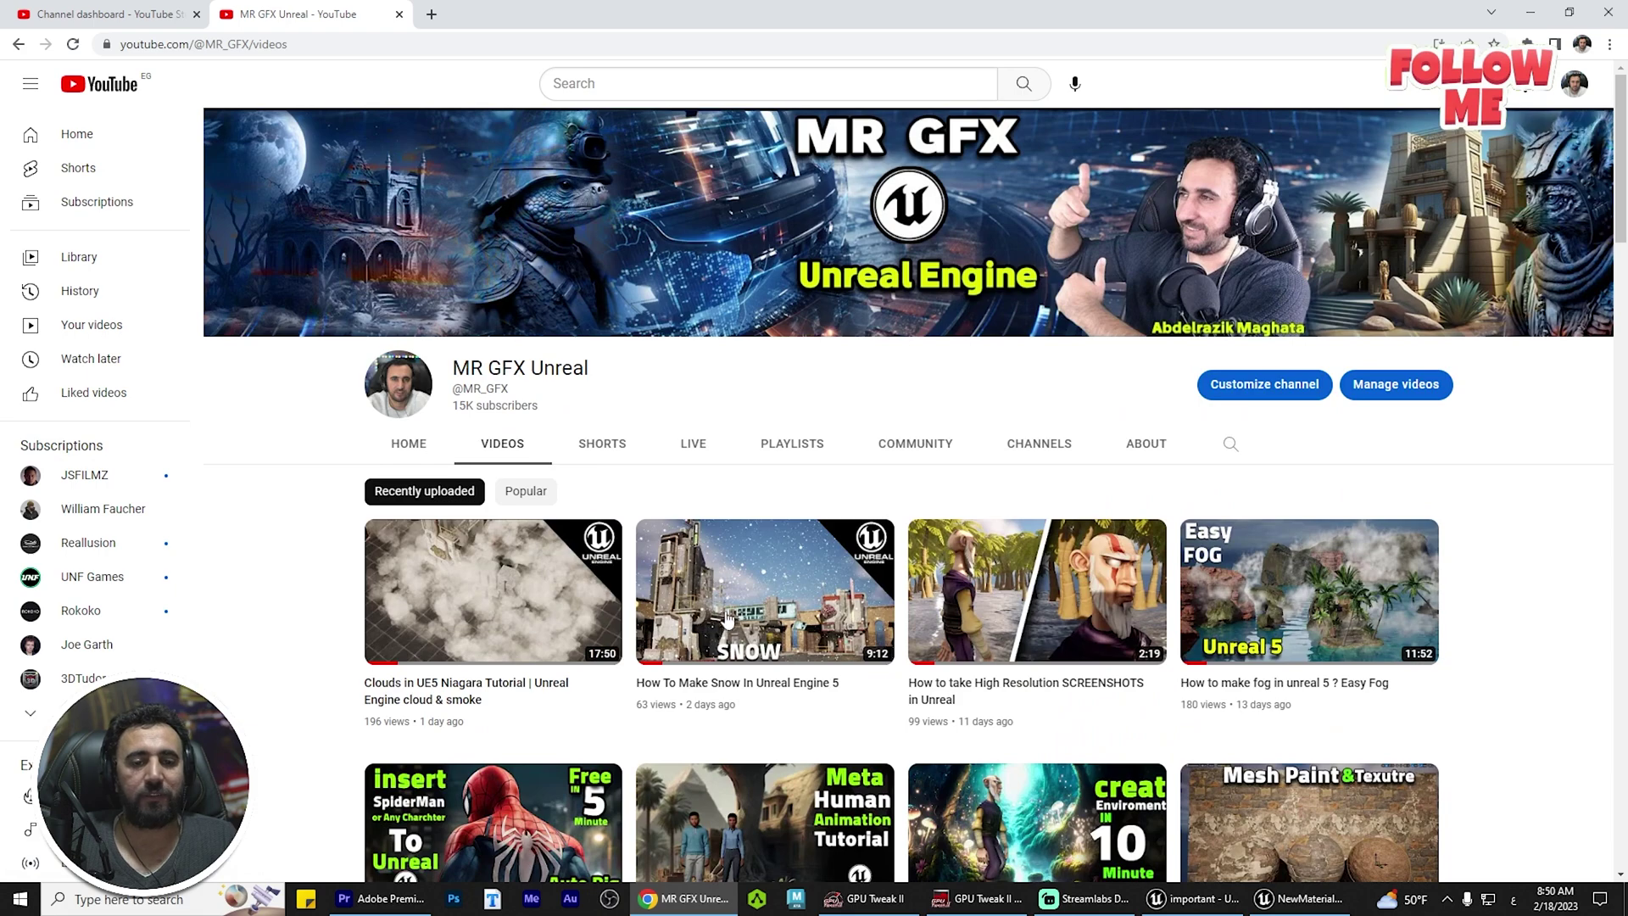
Switch to Chrome and look through the MR GFX Unreal channel's list of recently uploaded videos
scroll(727, 618, down, 3)
scroll(1602, 544, down, 2)
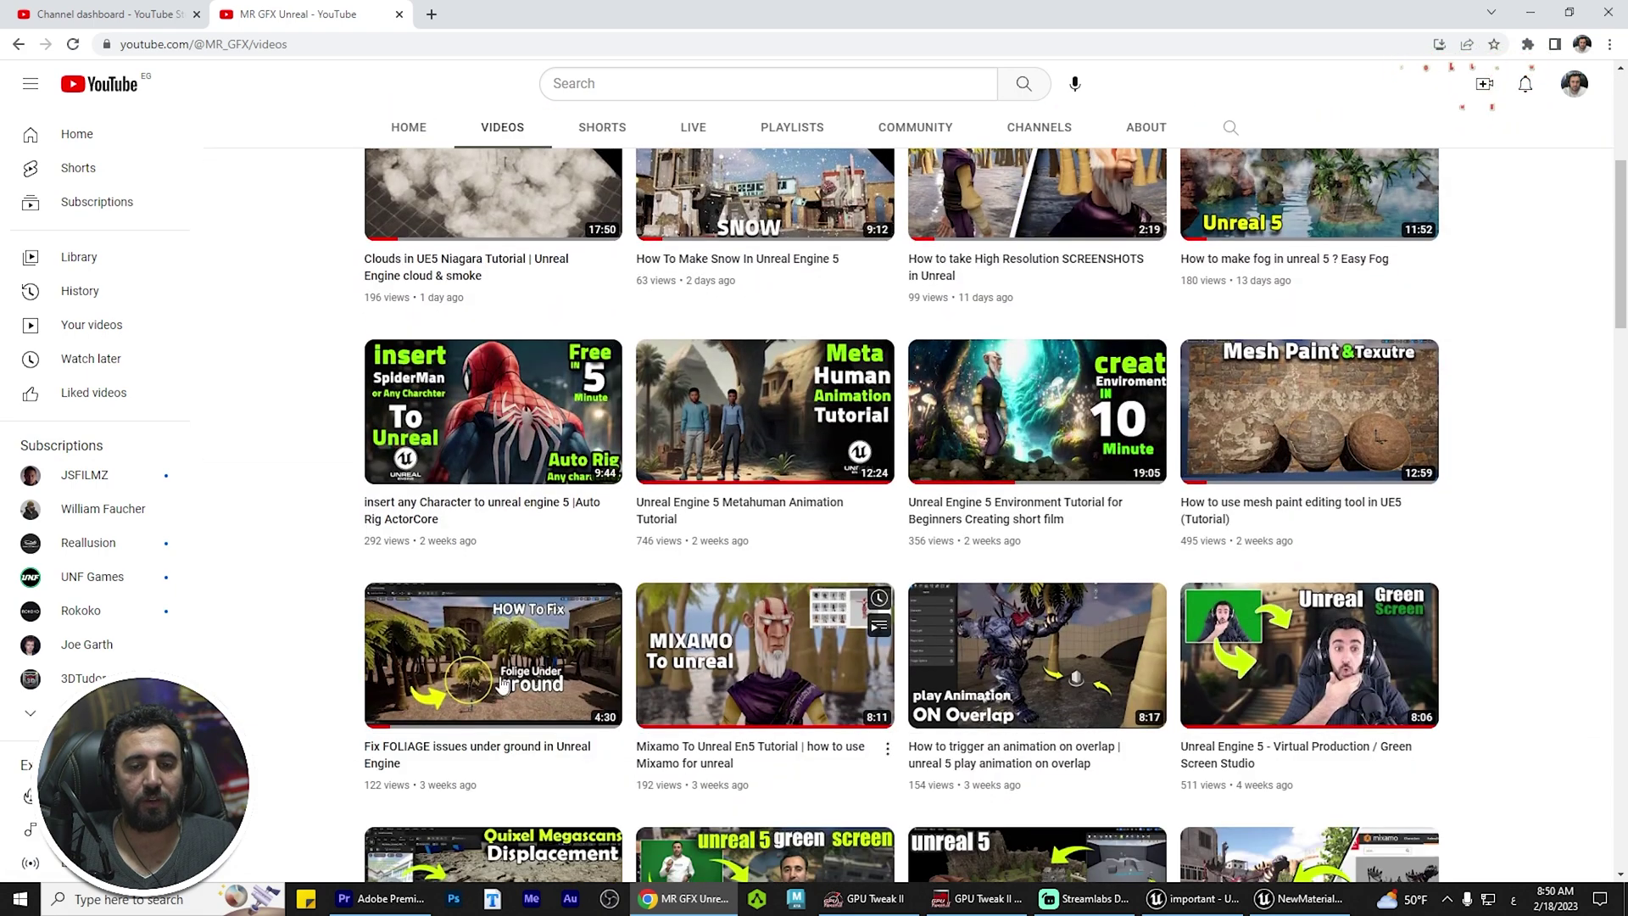
scroll(1111, 641, down, 8)
scroll(1111, 640, up, 10)
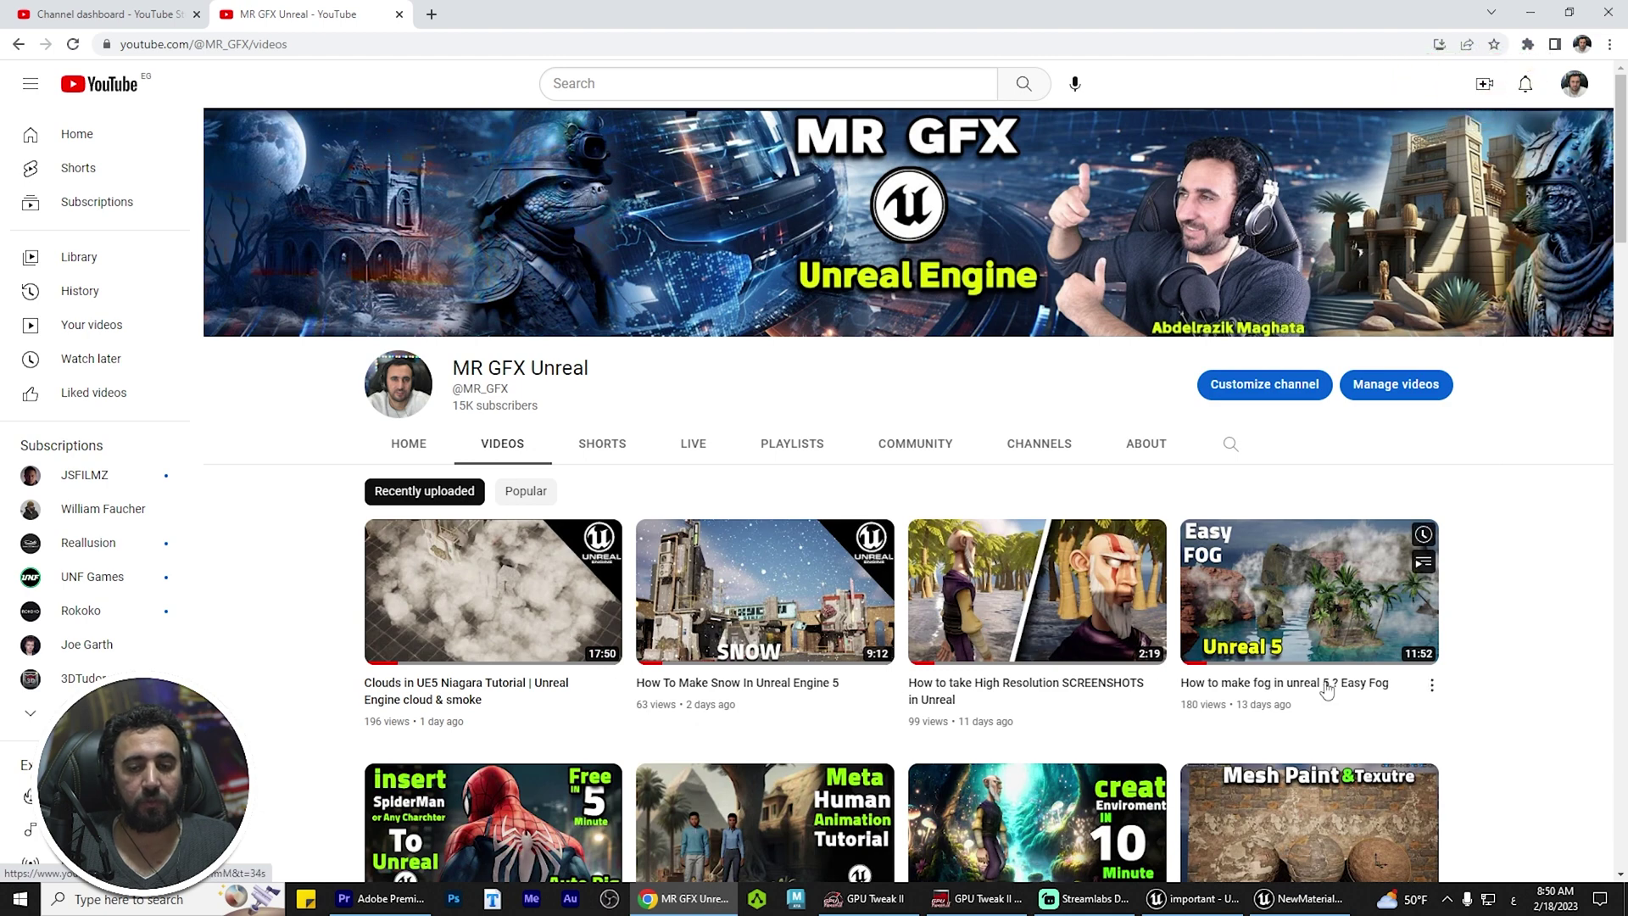
scroll(1327, 691, down, 3)
scroll(1313, 523, down, 6)
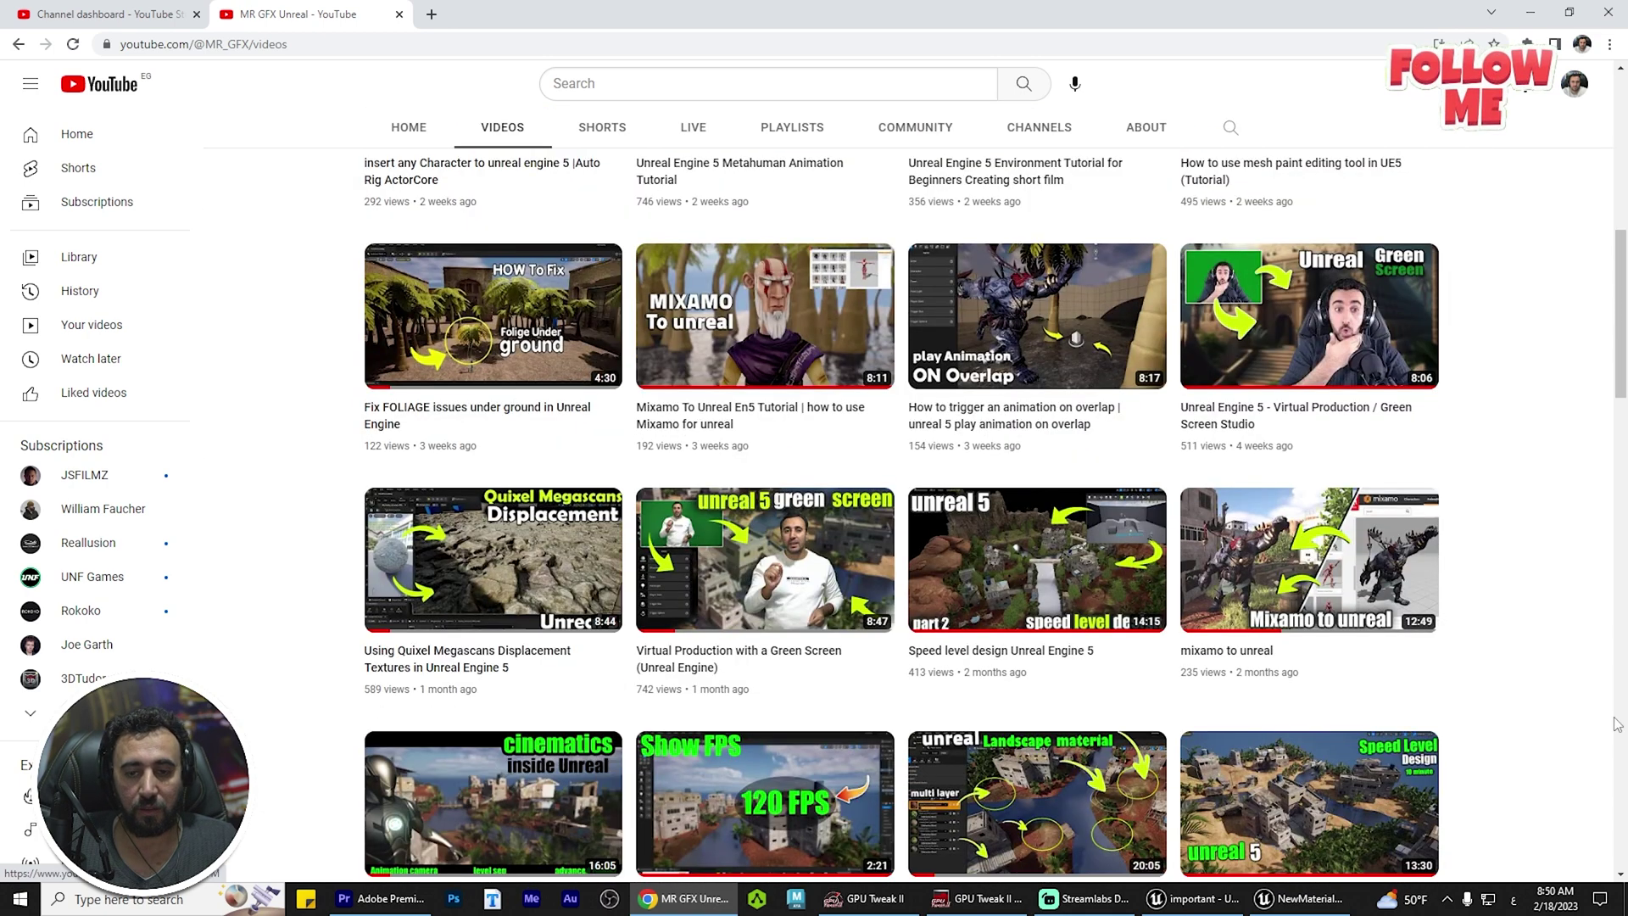
scroll(680, 351, down, 5)
scroll(1399, 542, down, 3)
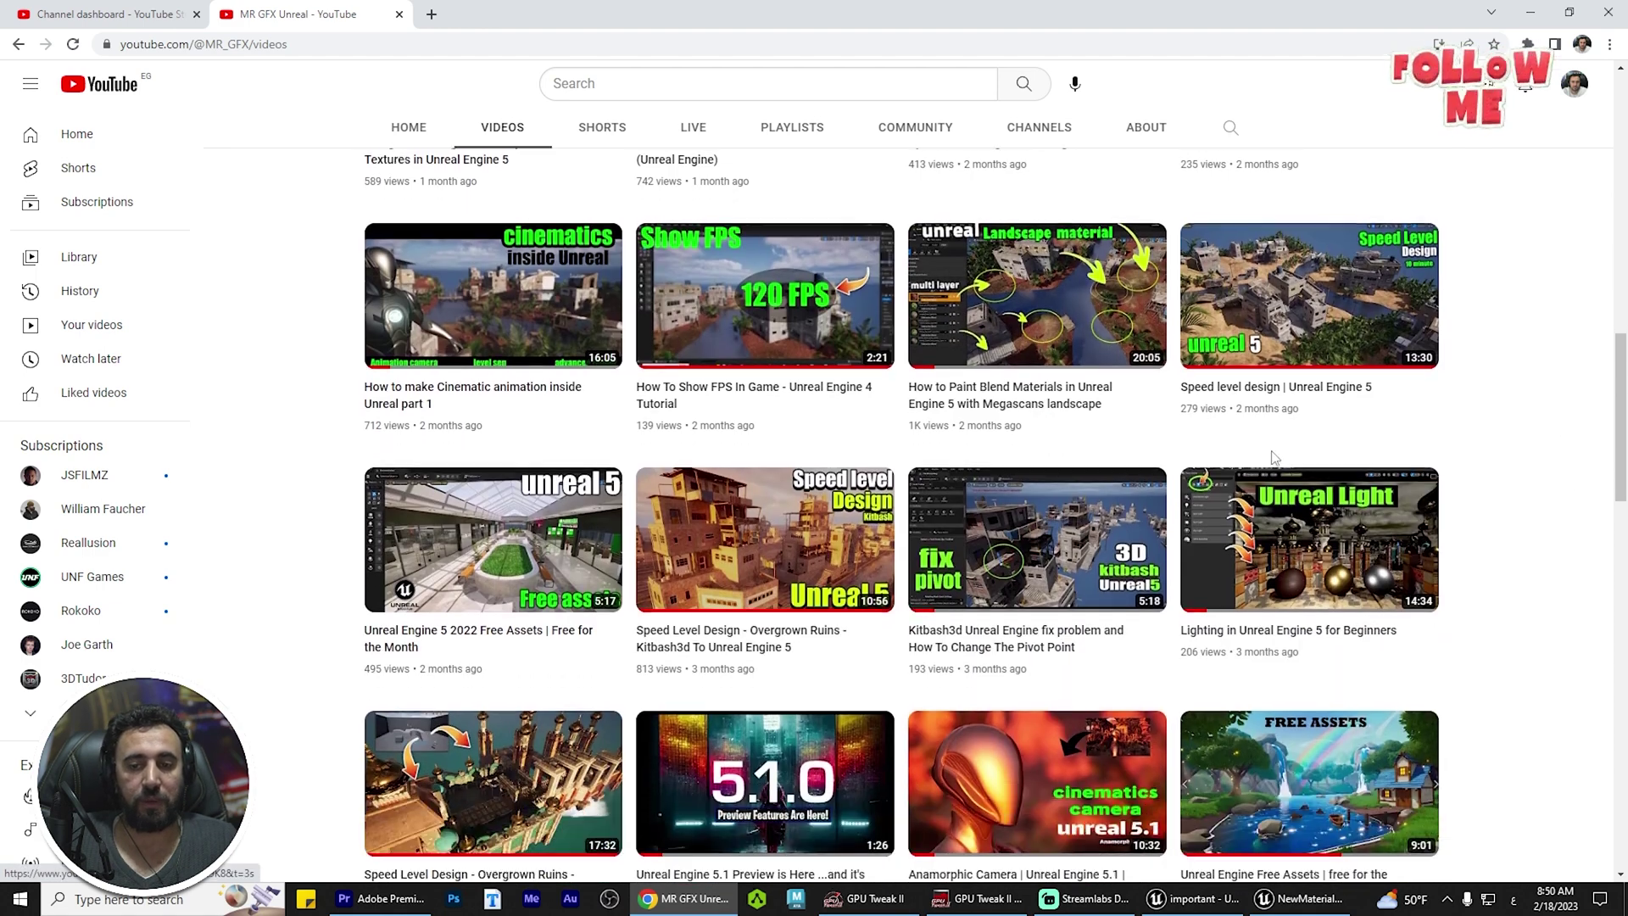
scroll(1032, 413, down, 1)
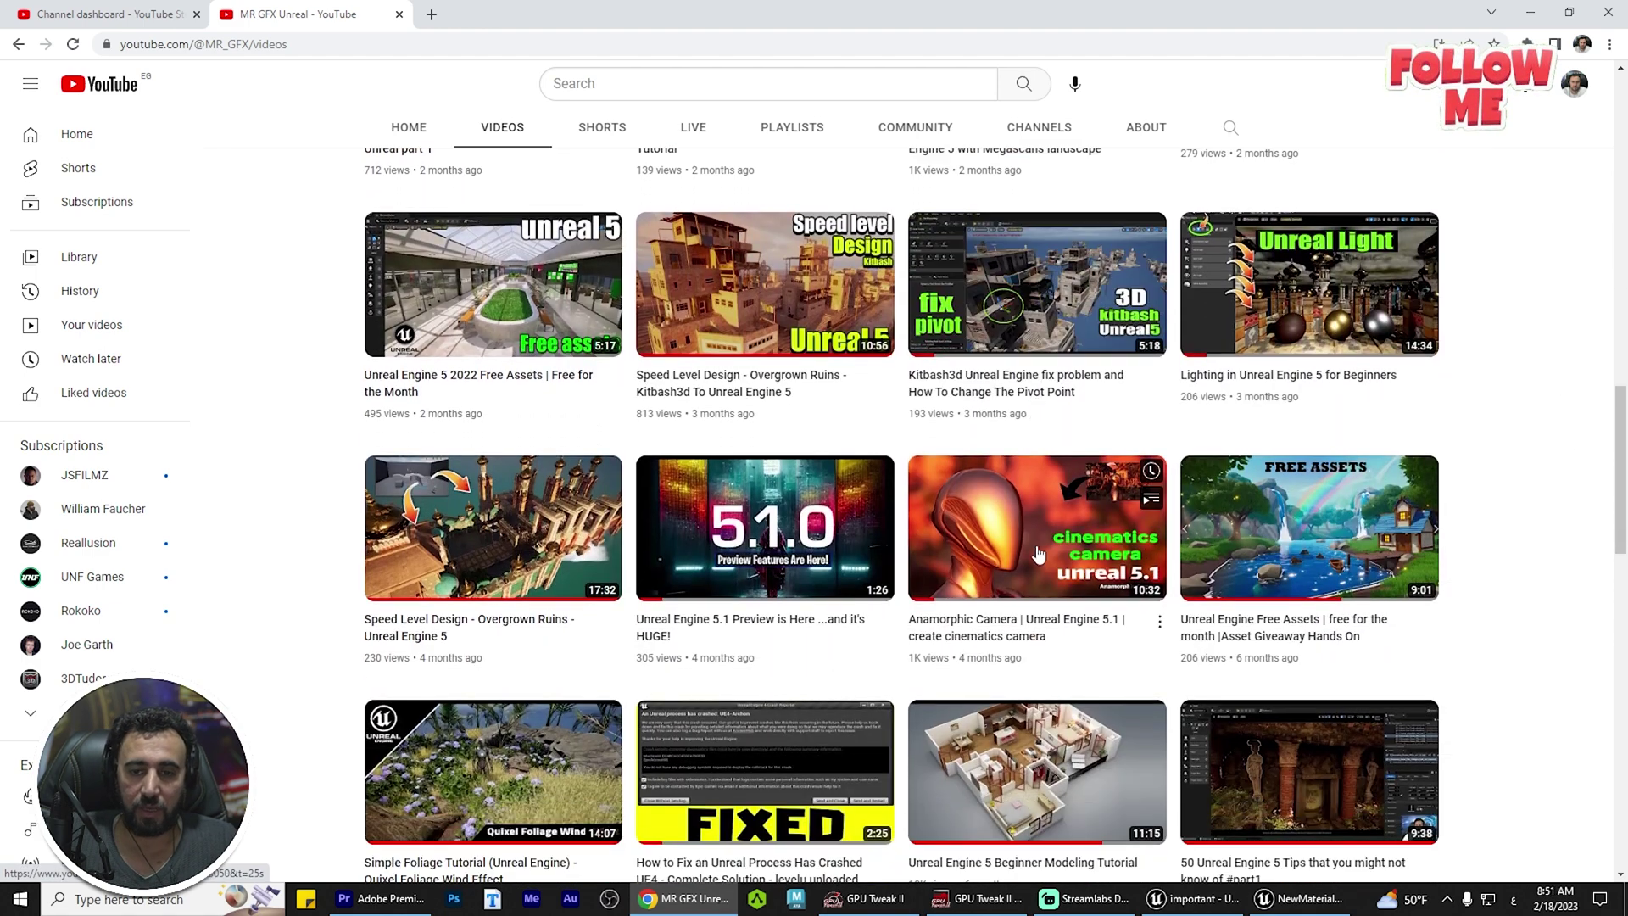
scroll(666, 602, down, 3)
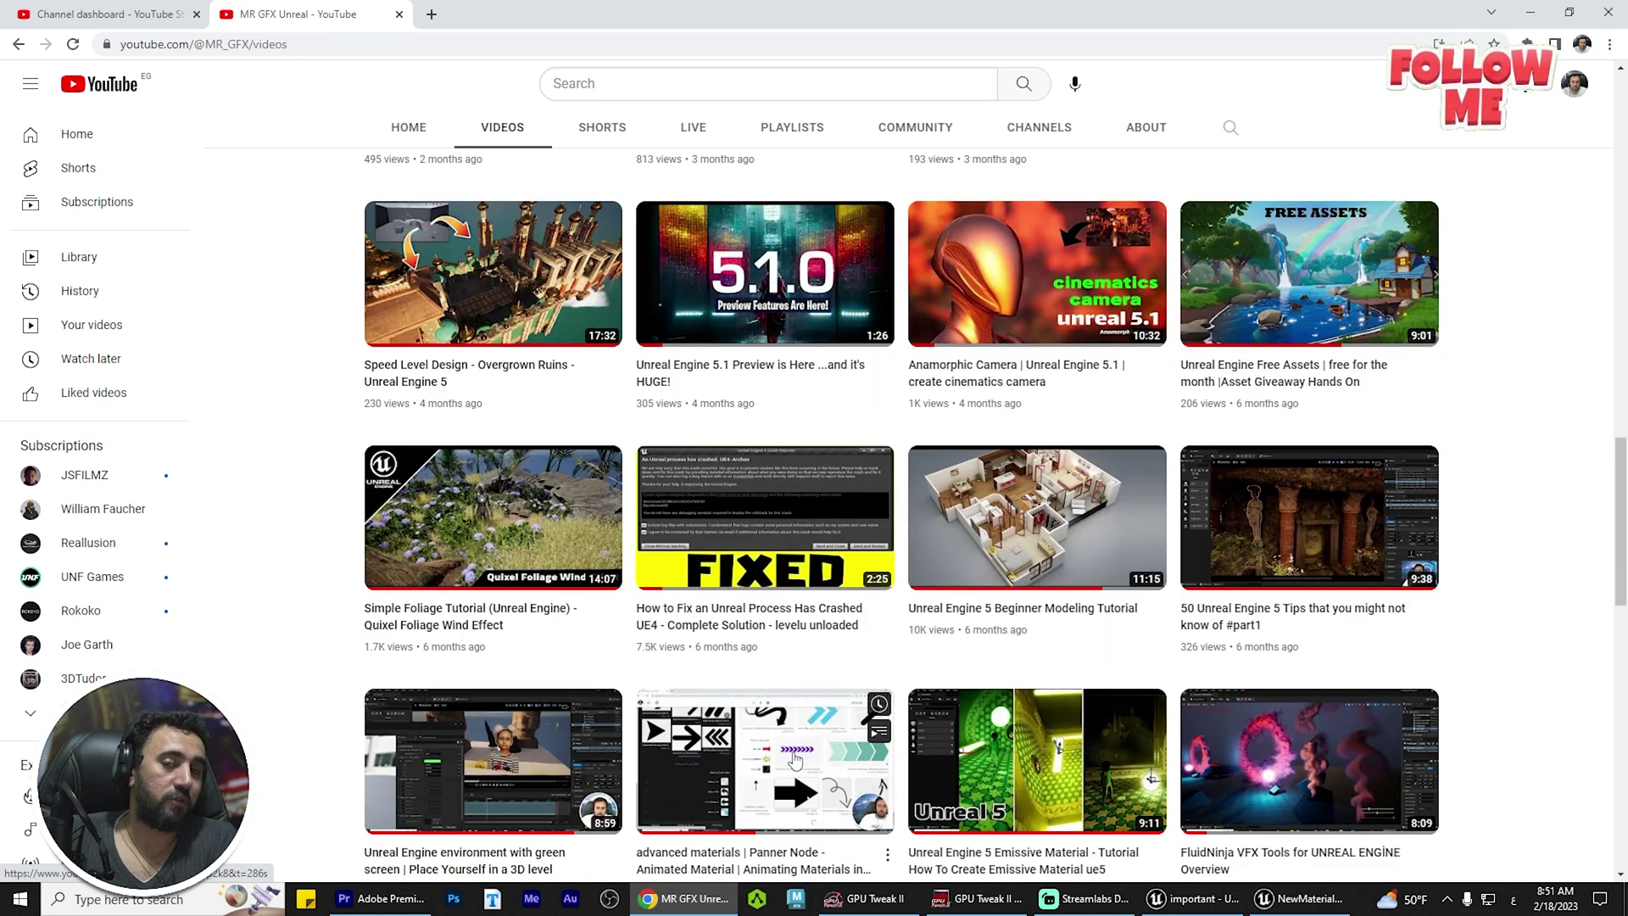
scroll(796, 757, down, 10)
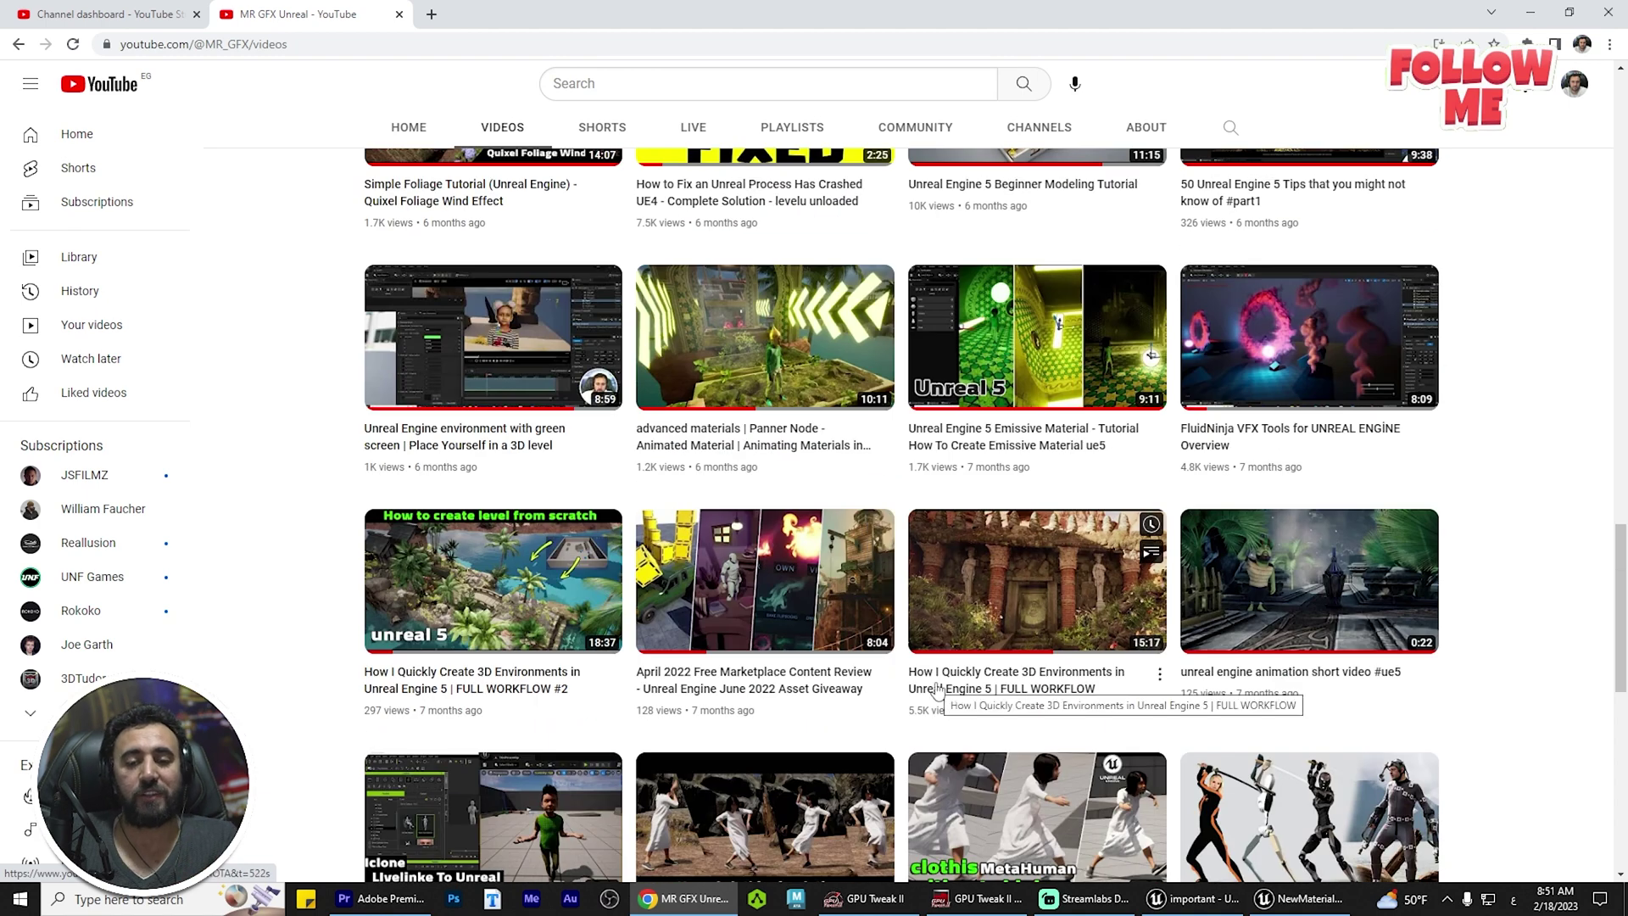
scroll(1077, 657, down, 1)
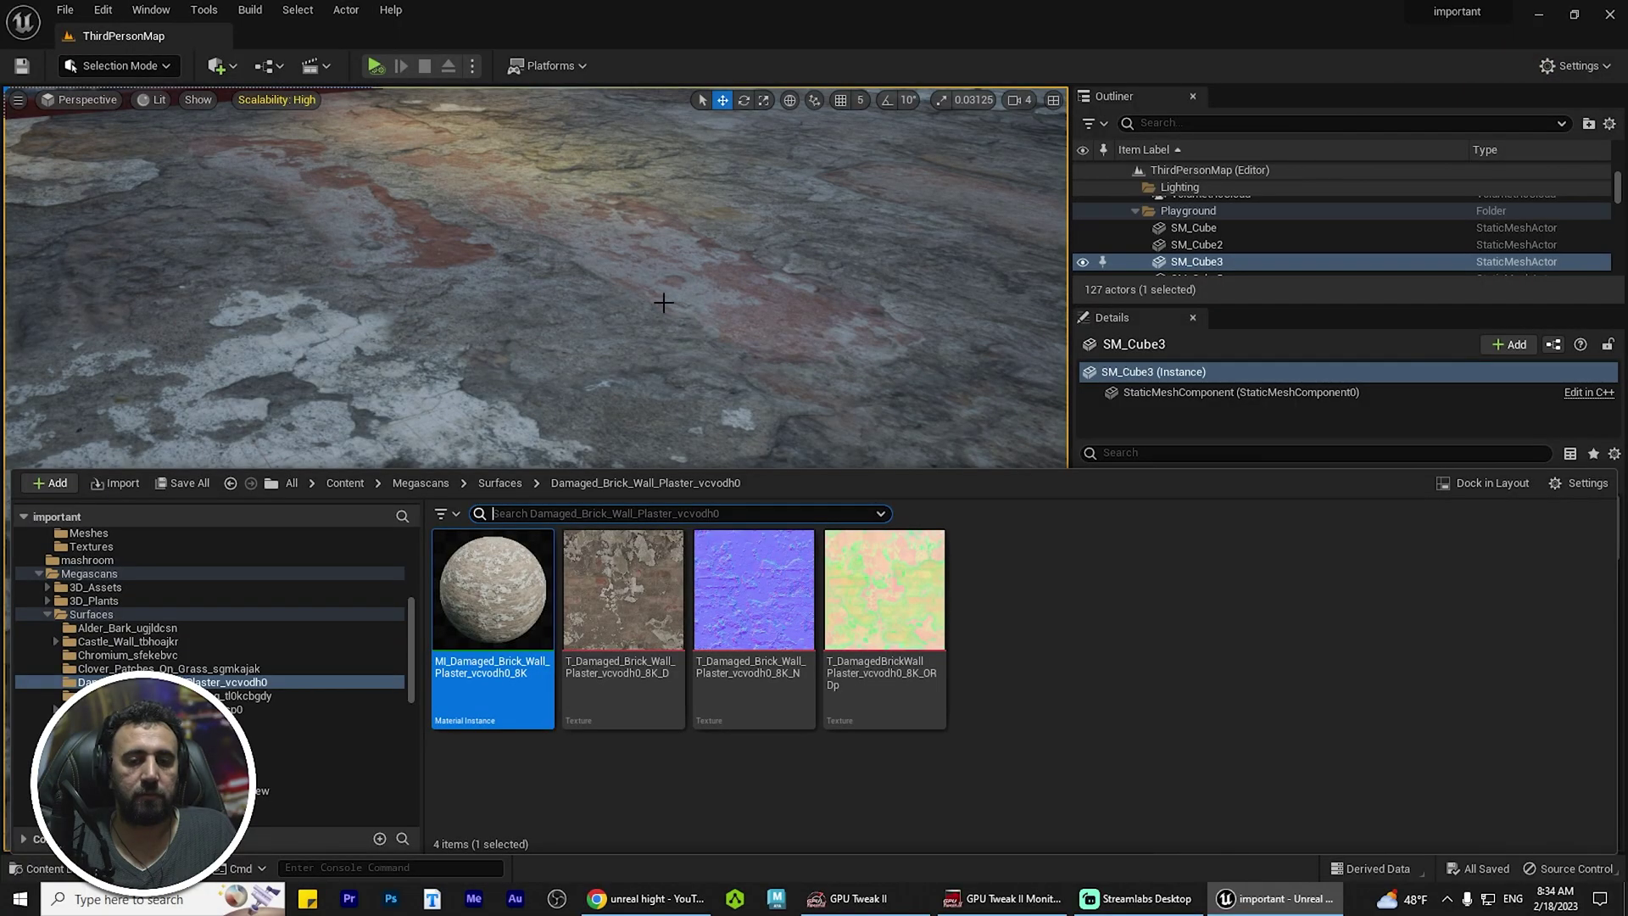
Add a basic sphere shape to the level at the plaster-textured floor
click(663, 303)
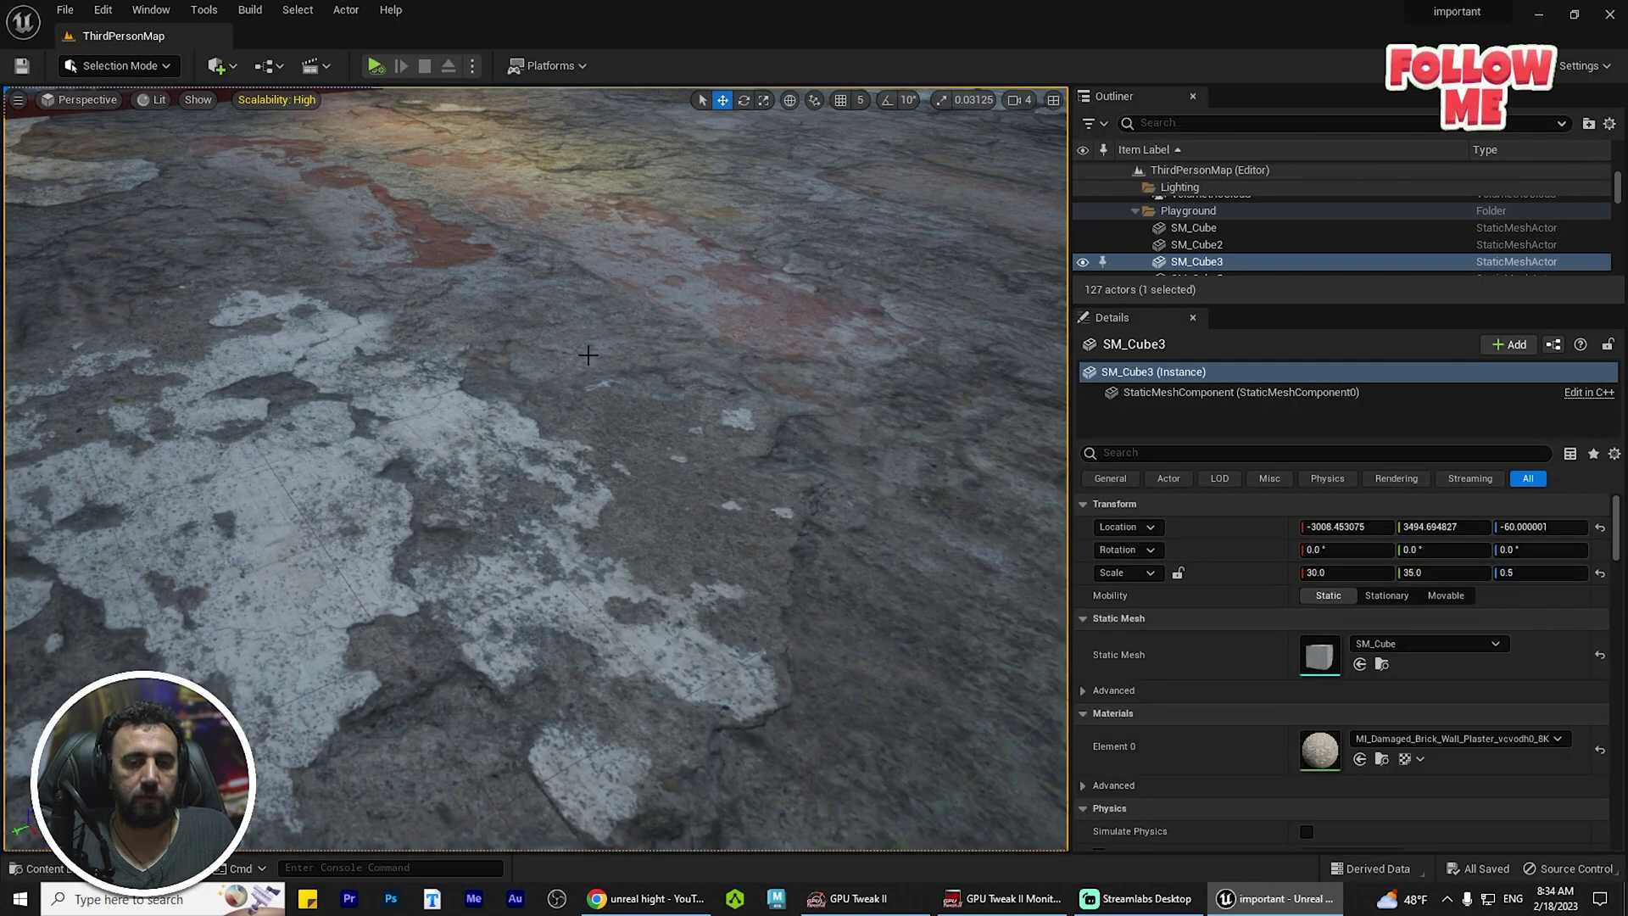
right_drag(587, 355, 608, 387)
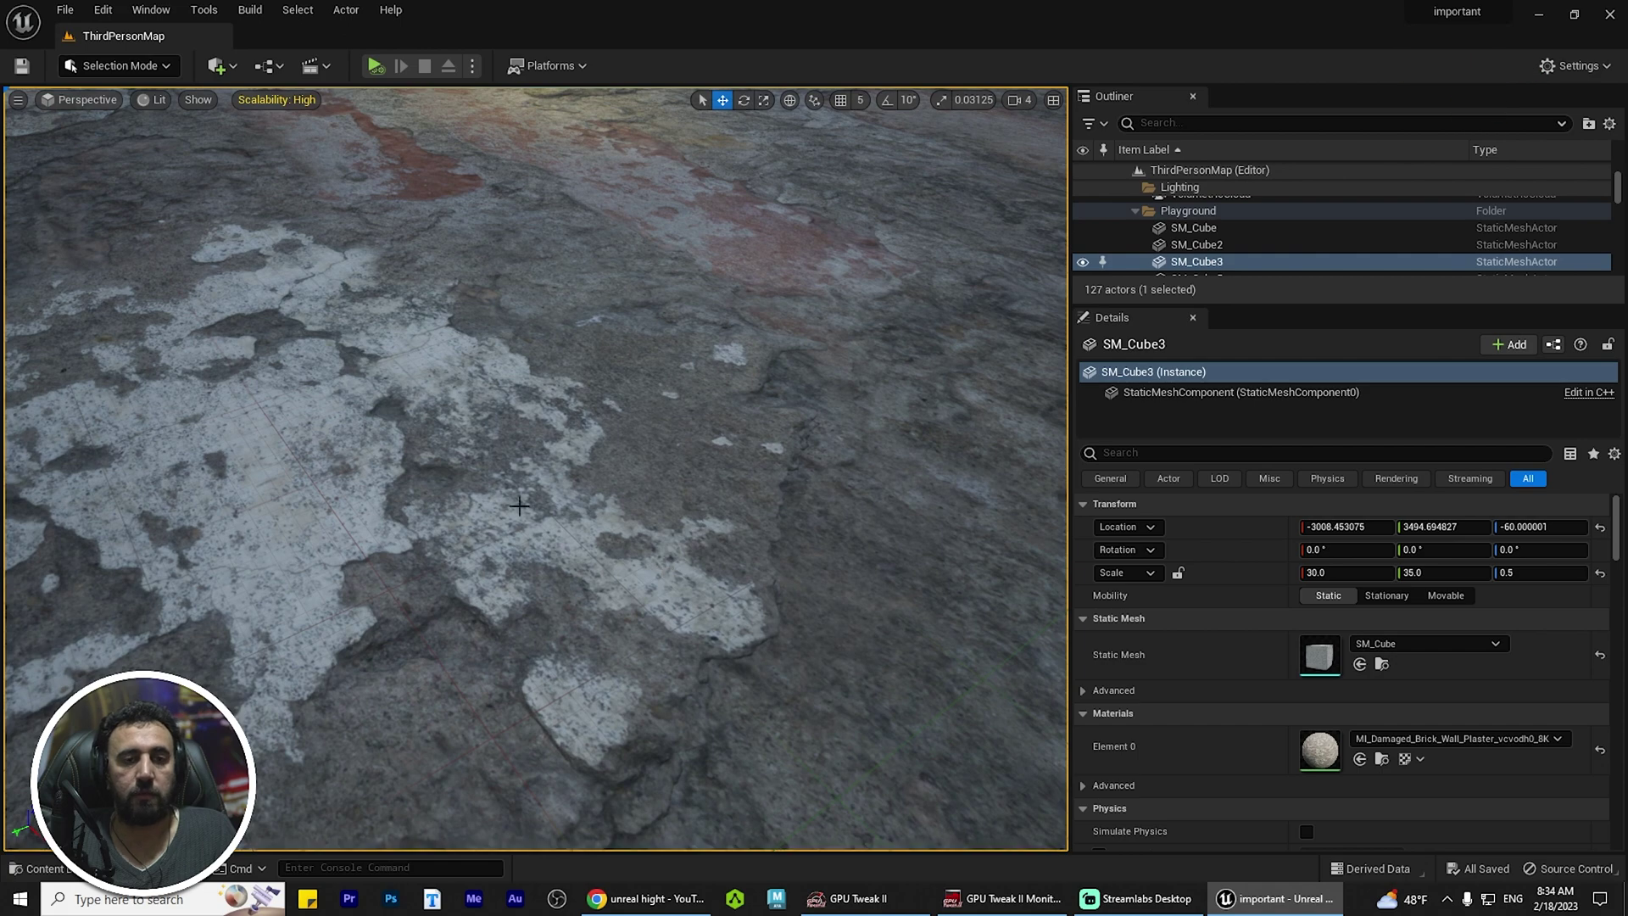
right_drag(770, 600, 621, 654)
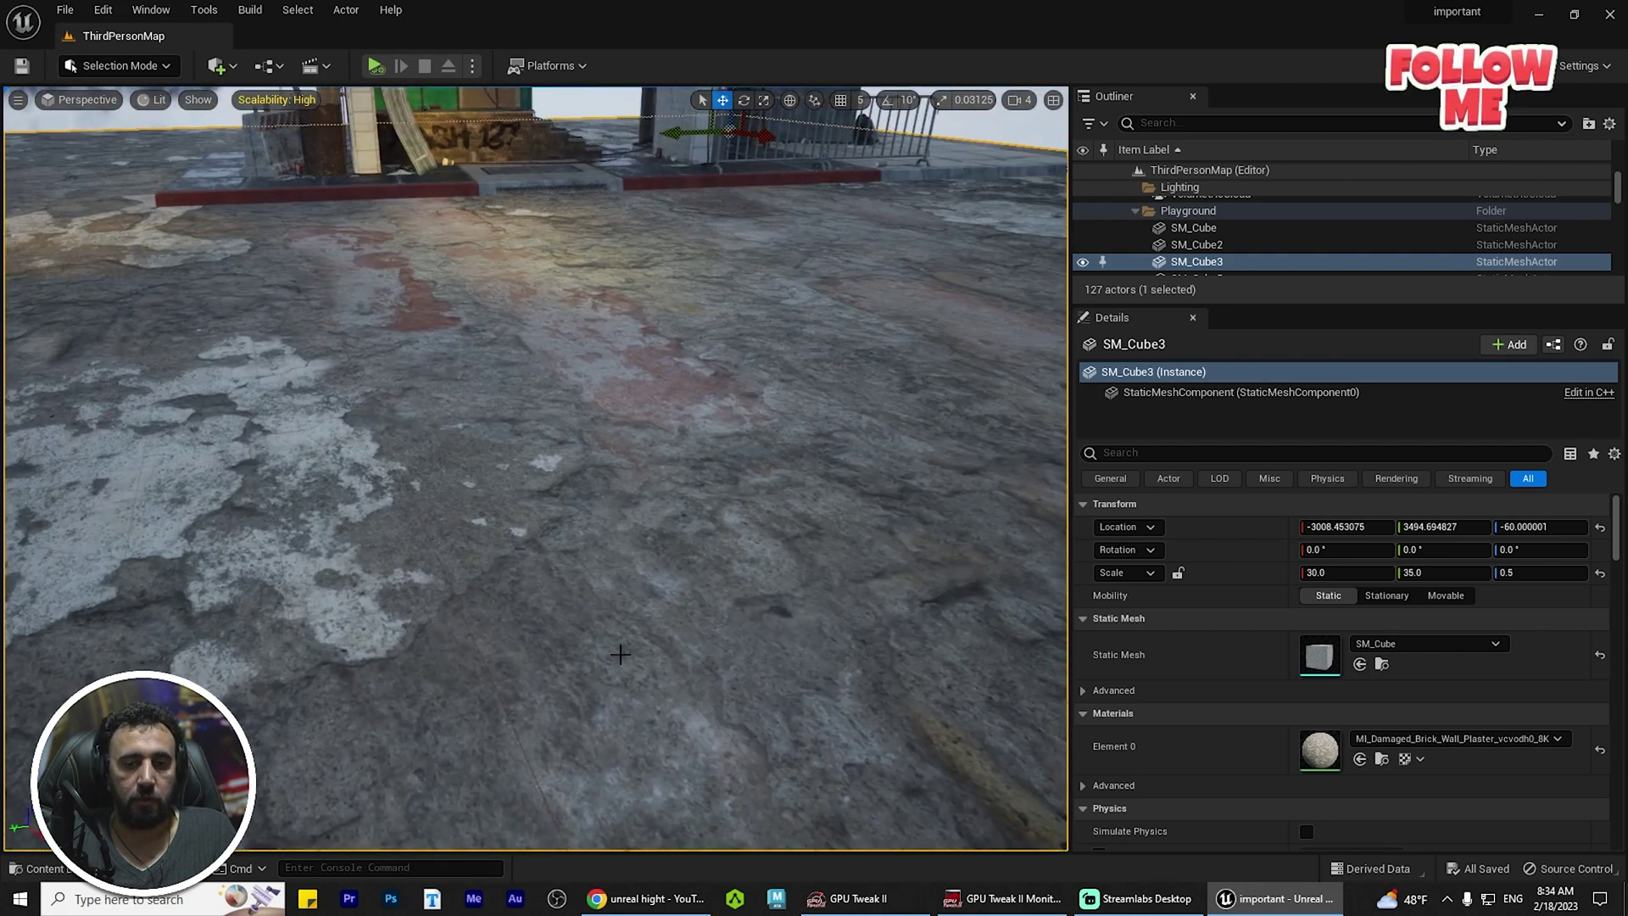
key(ctrl+space)
click(149, 65)
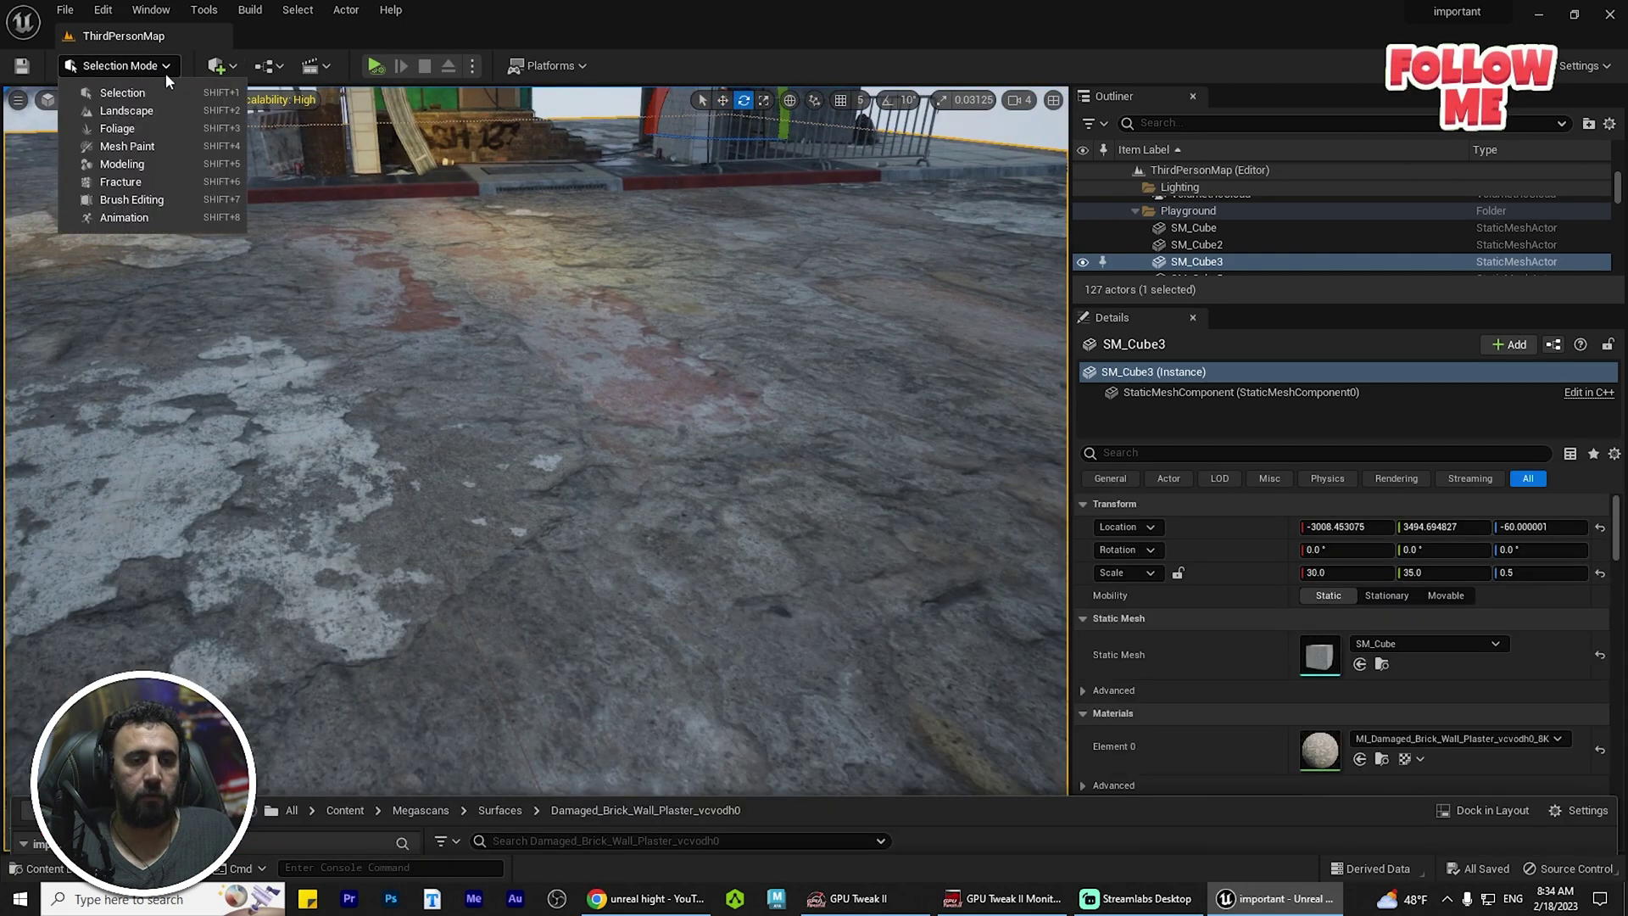
click(218, 68)
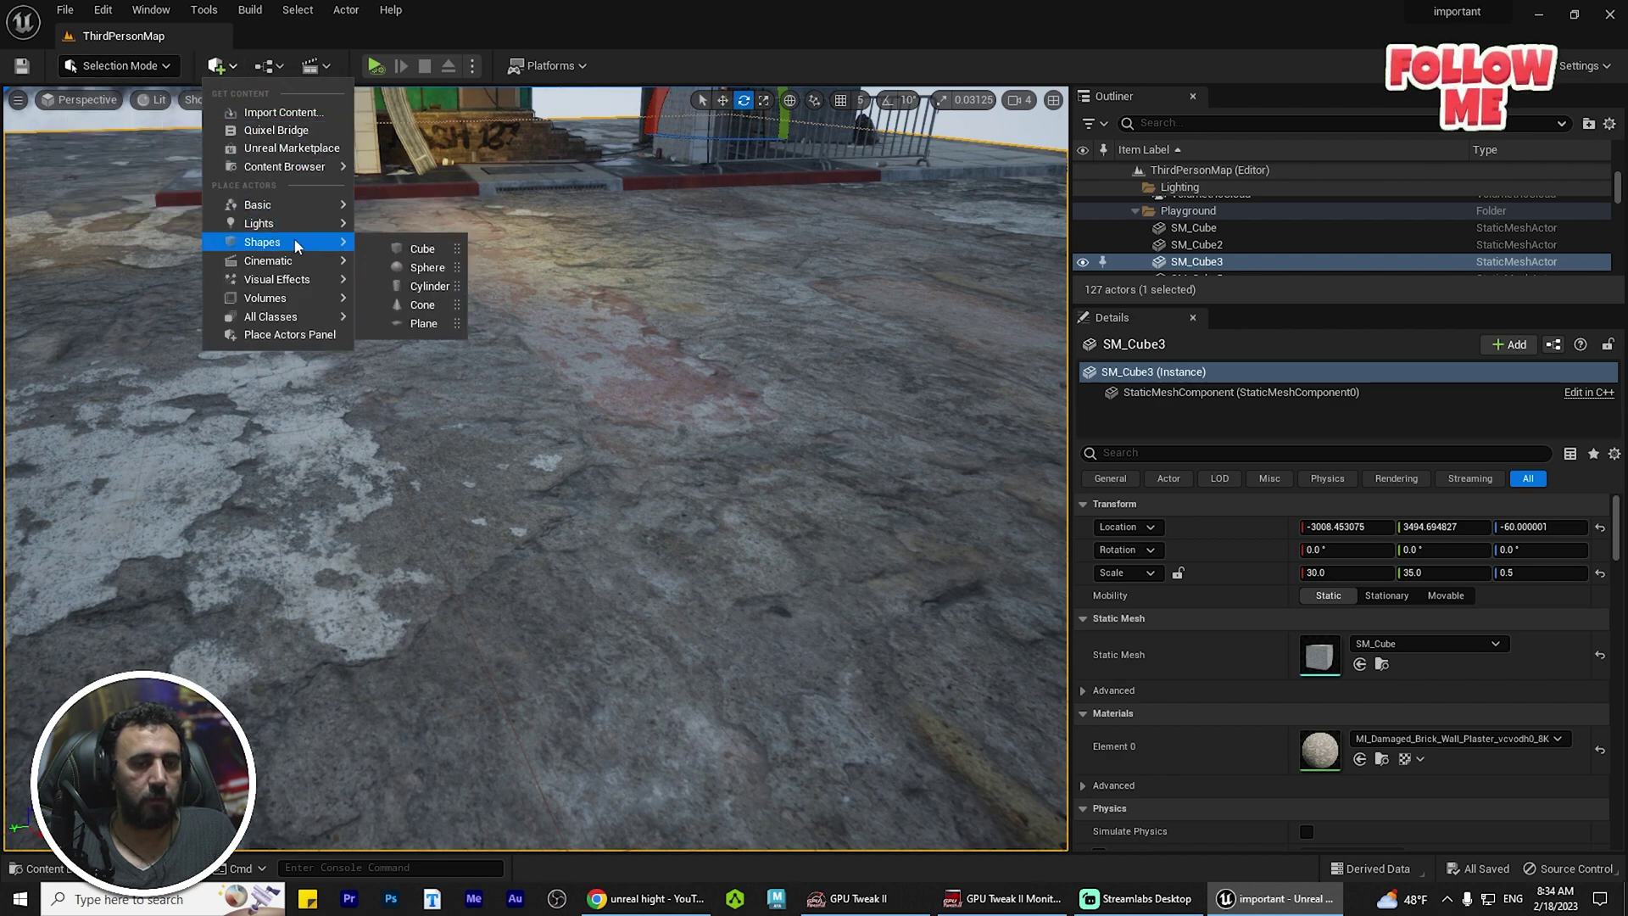
click(424, 267)
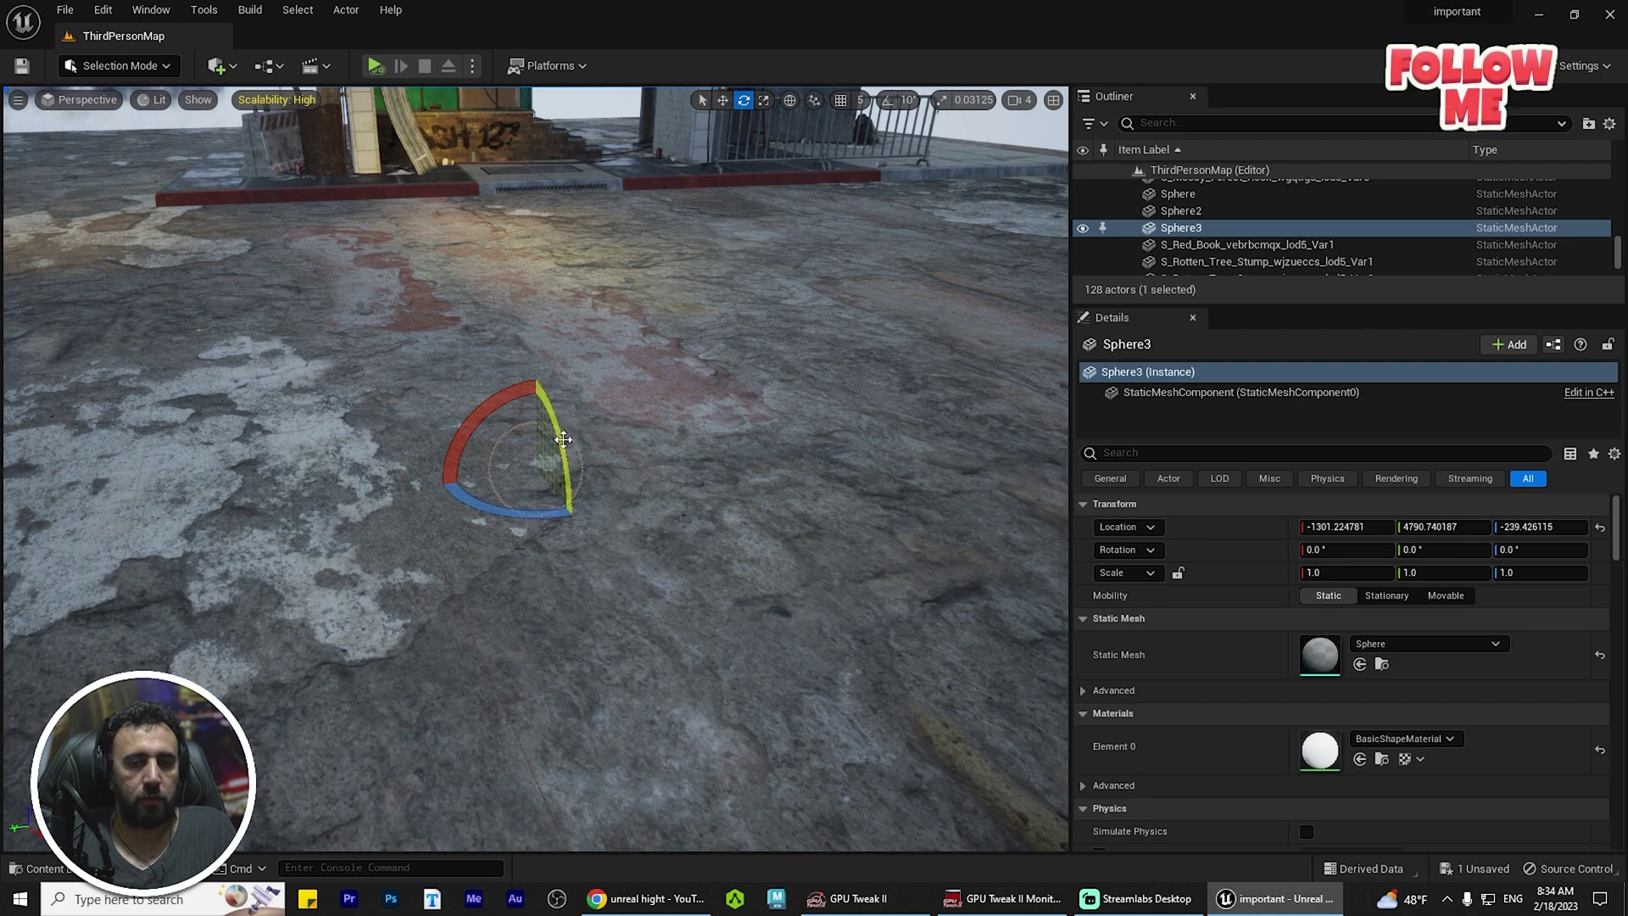
Raise the new sphere to a Z location of about -74 and scale it up uniformly to about 3.66
right_drag(666, 582, 688, 588)
key(alt+shift)
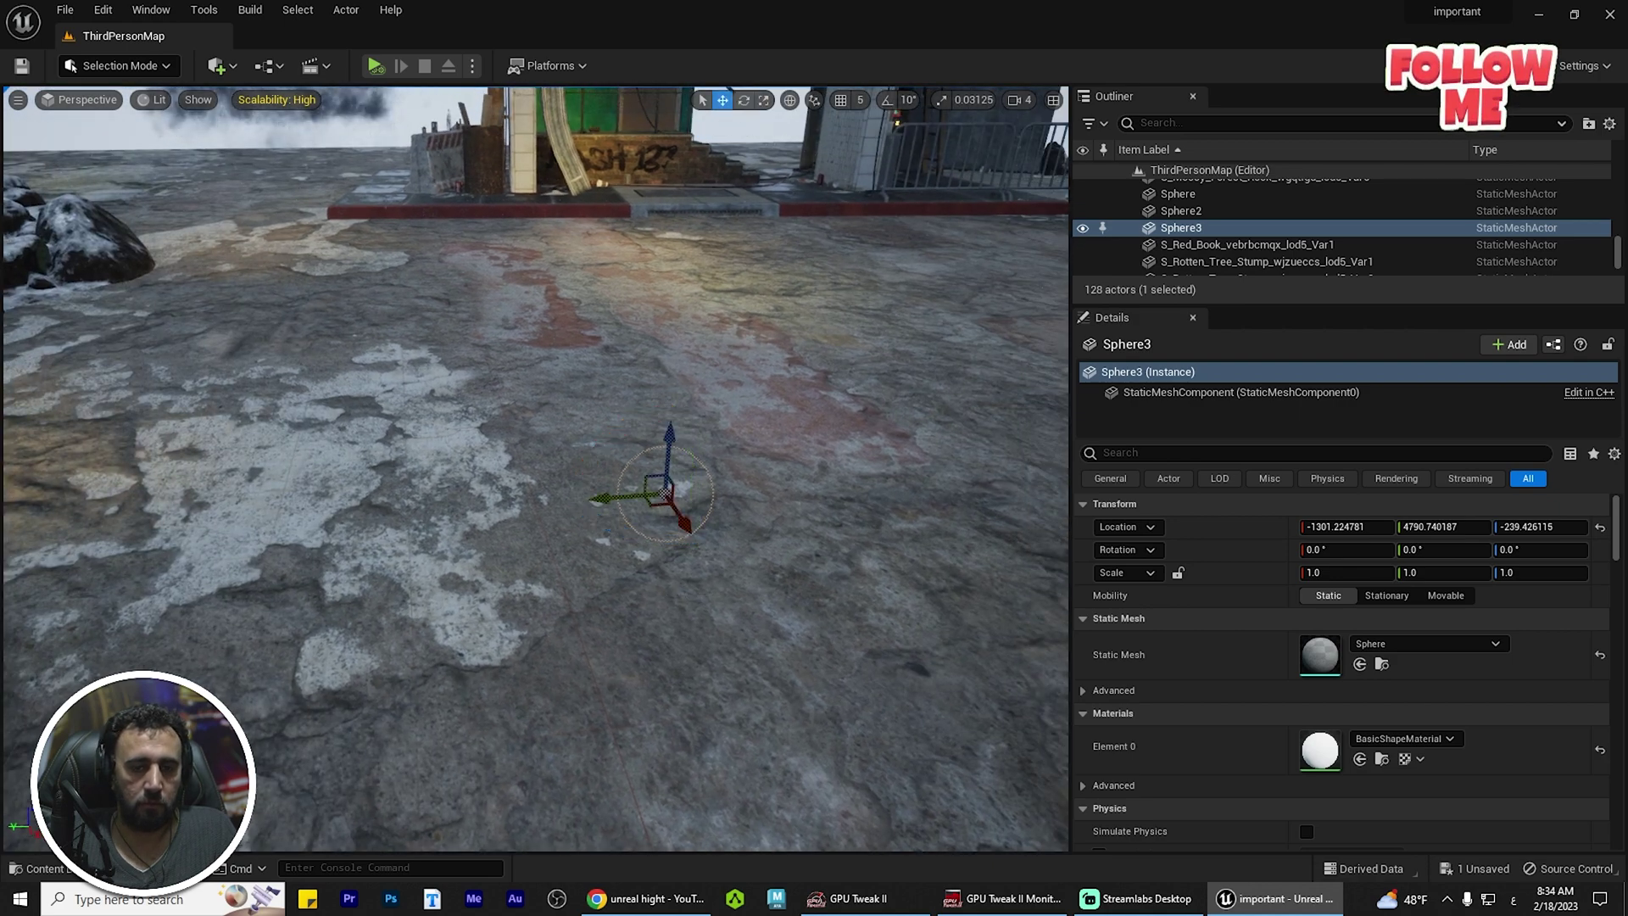
right_drag(656, 507, 687, 462)
key(r)
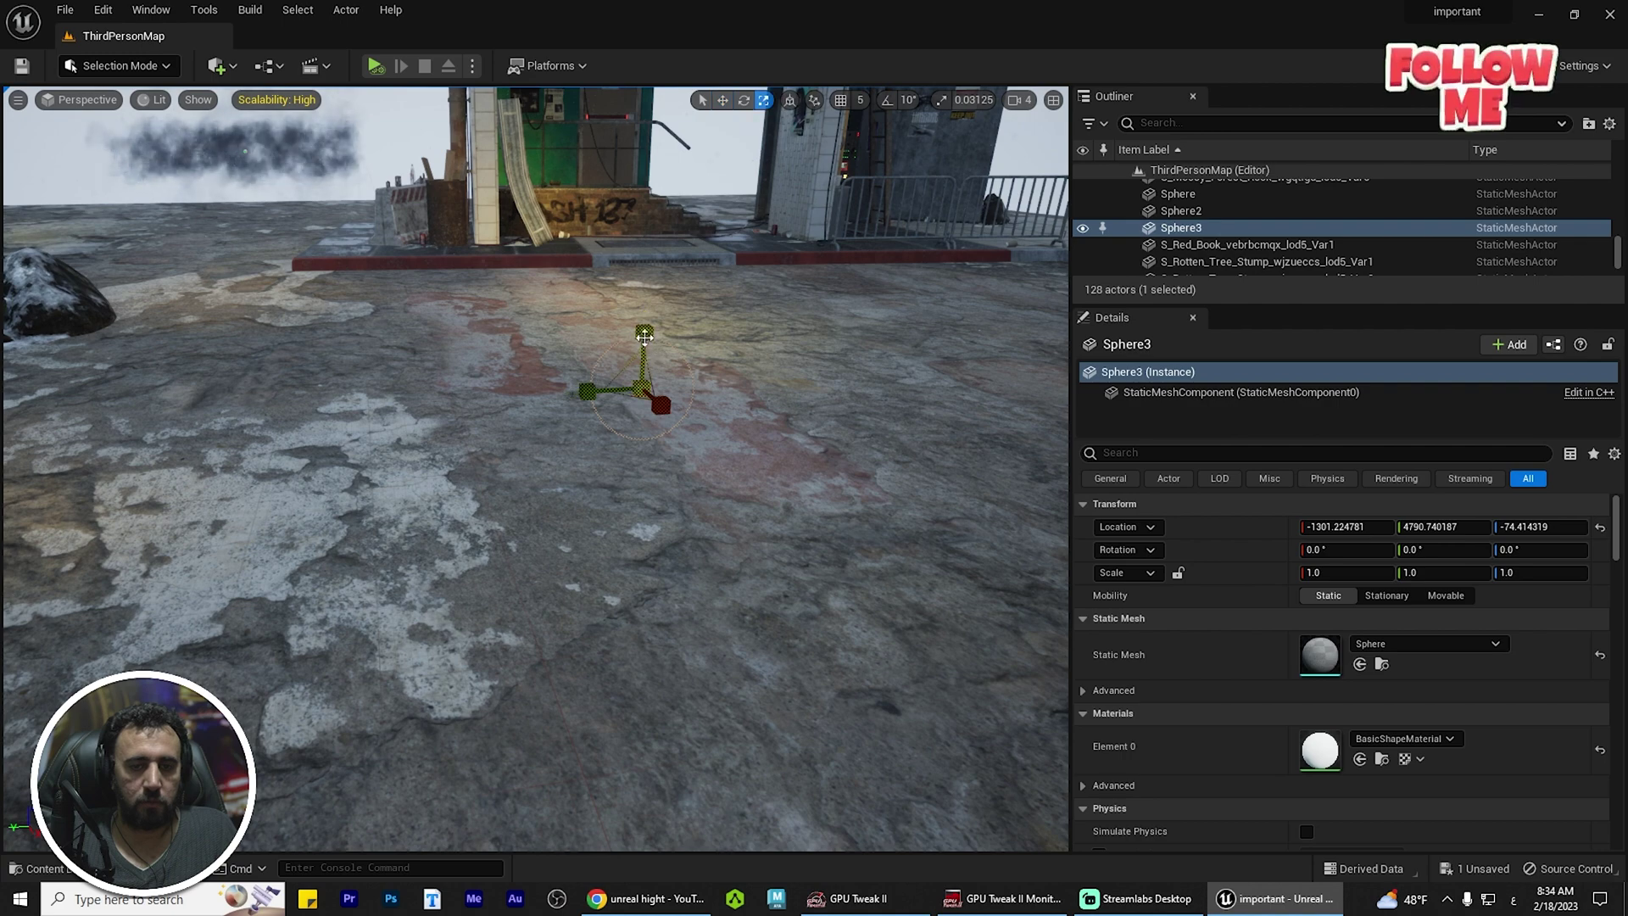
drag(643, 389, 811, 399)
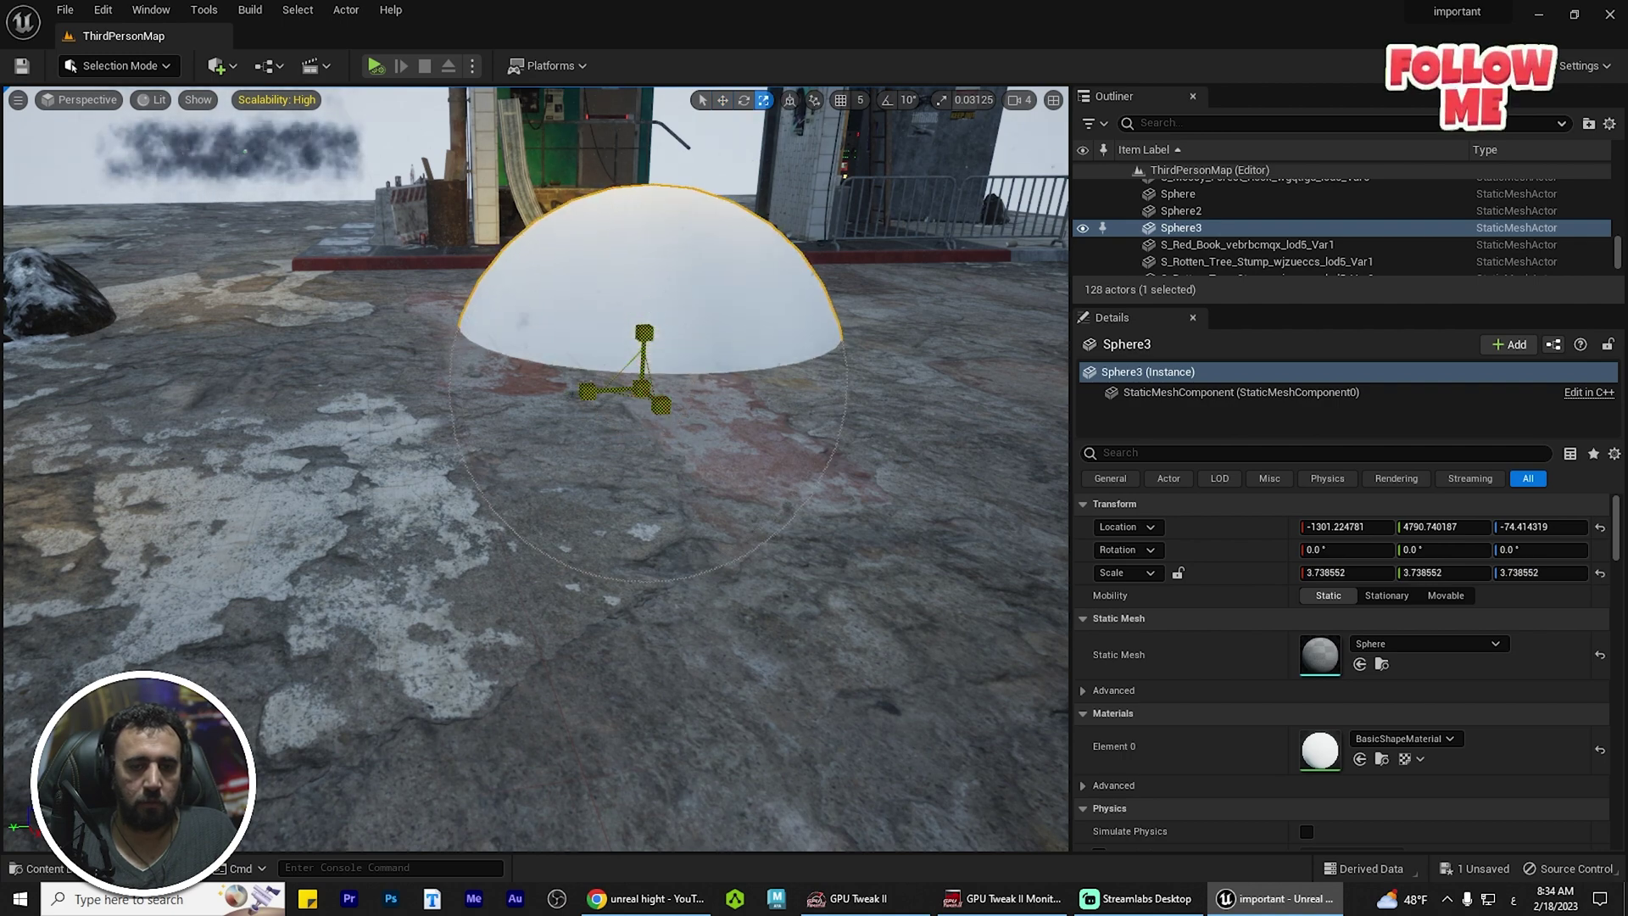
Move the sphere to an X location of about -896 and lift it above the floor to about Z 154
key(w)
drag(684, 402, 871, 675)
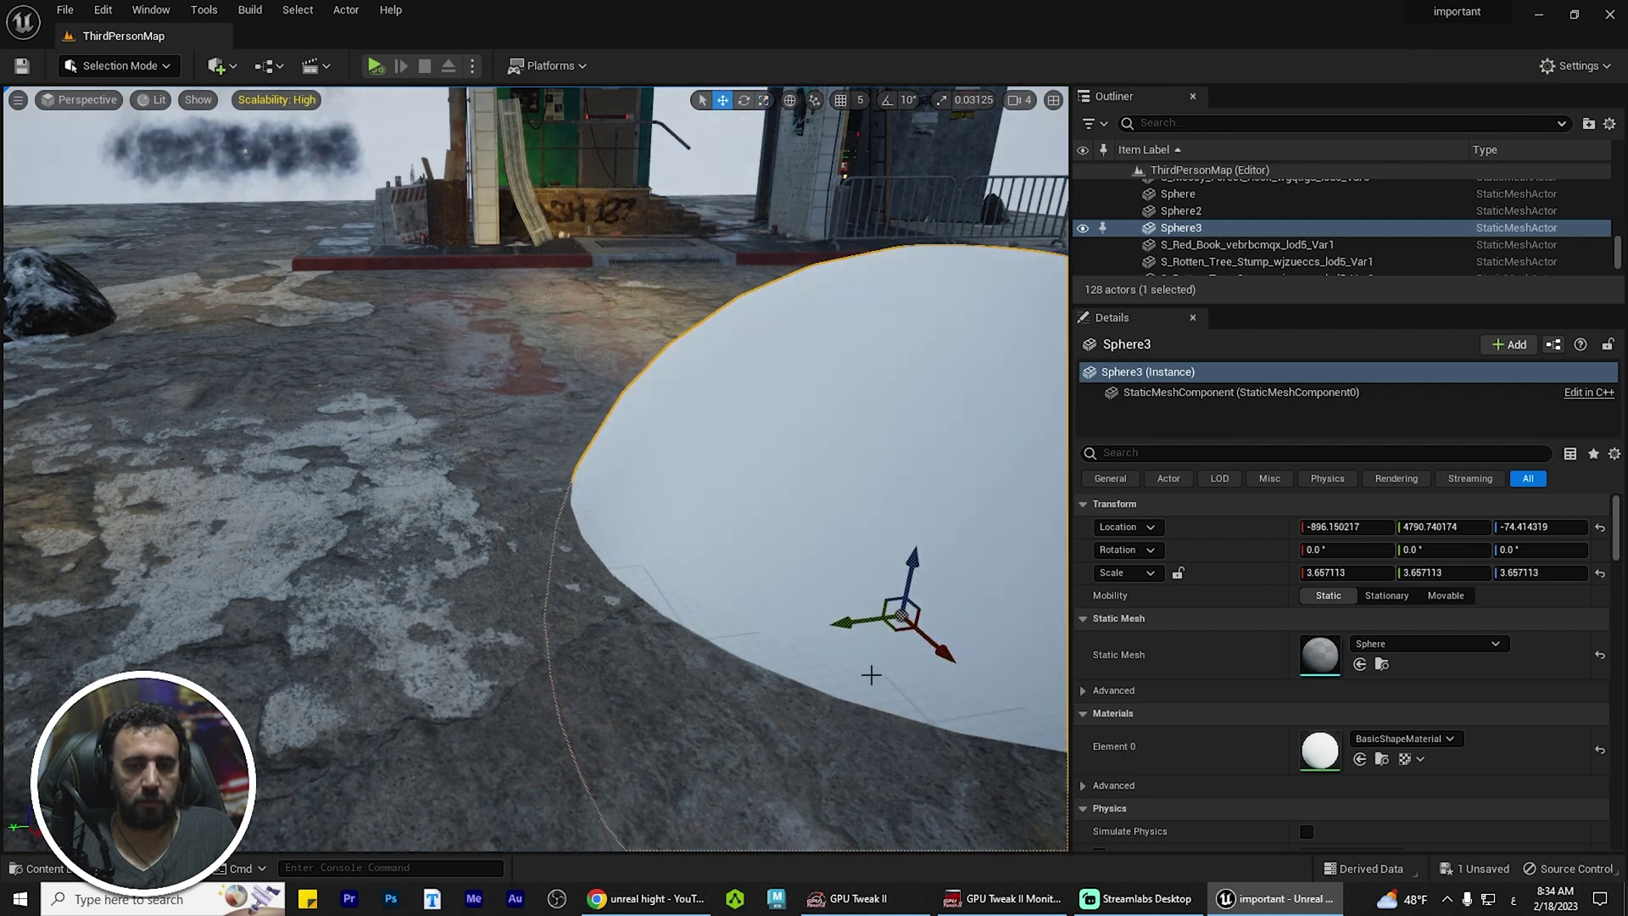
mouse_move(931, 629)
right_down()
mouse_move(931, 594)
mouse_move(932, 713)
mouse_move(950, 696)
mouse_move(932, 630)
right_up()
drag(844, 581, 985, 211)
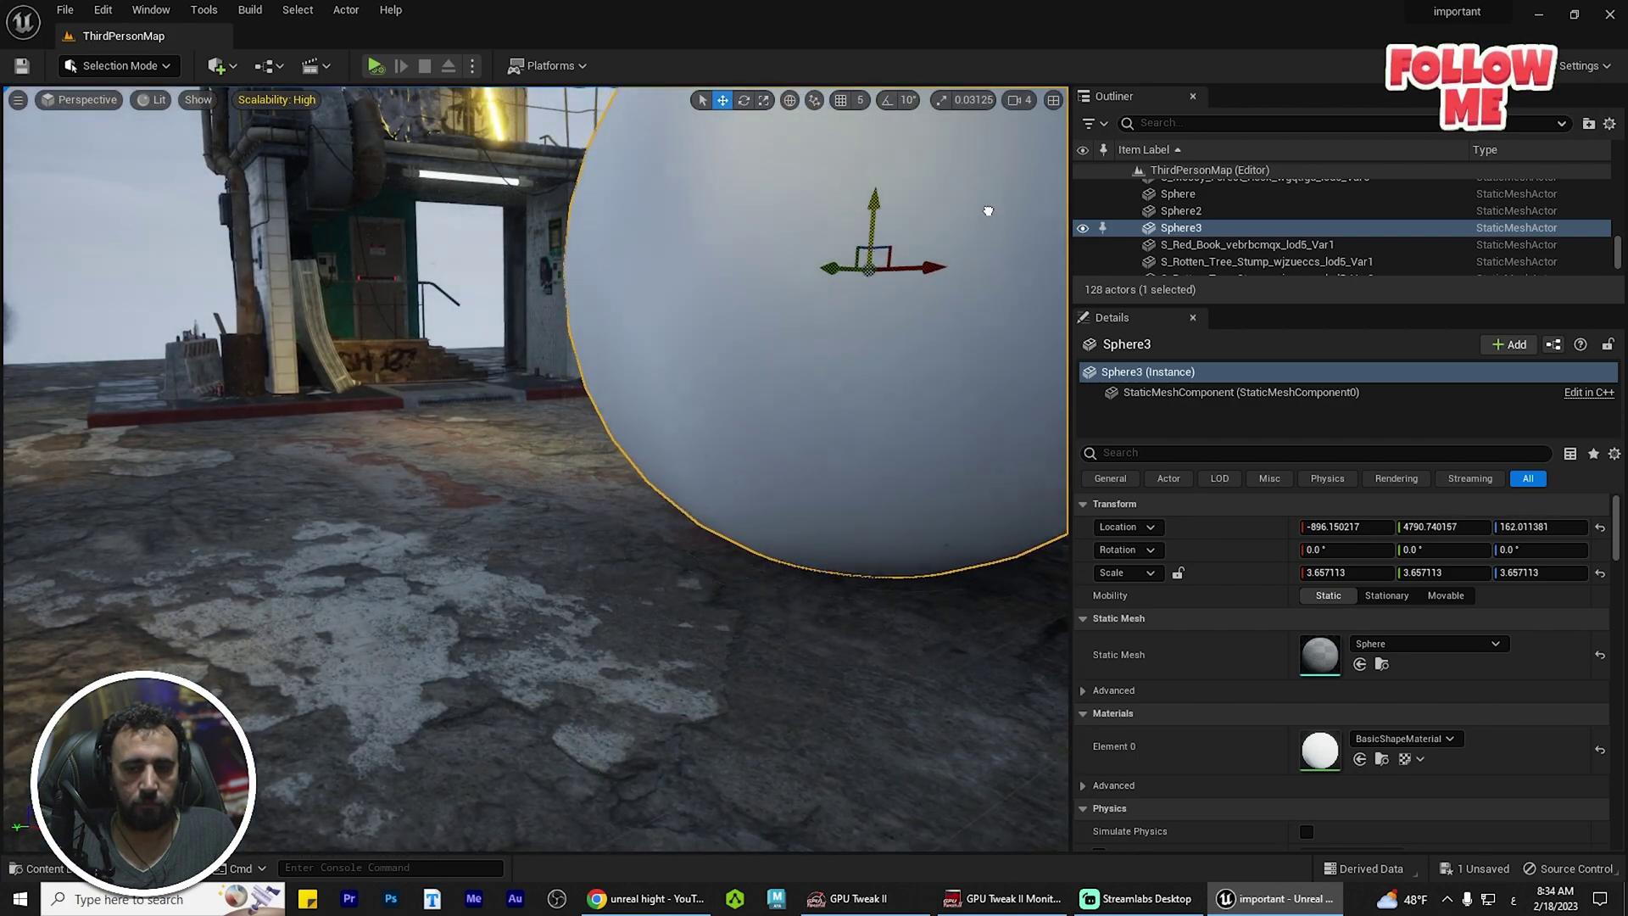
right_drag(985, 211, 1023, 220)
Scale the sphere down uniformly to about 2.07 and reposition it at about X -795, Z 116
key(r)
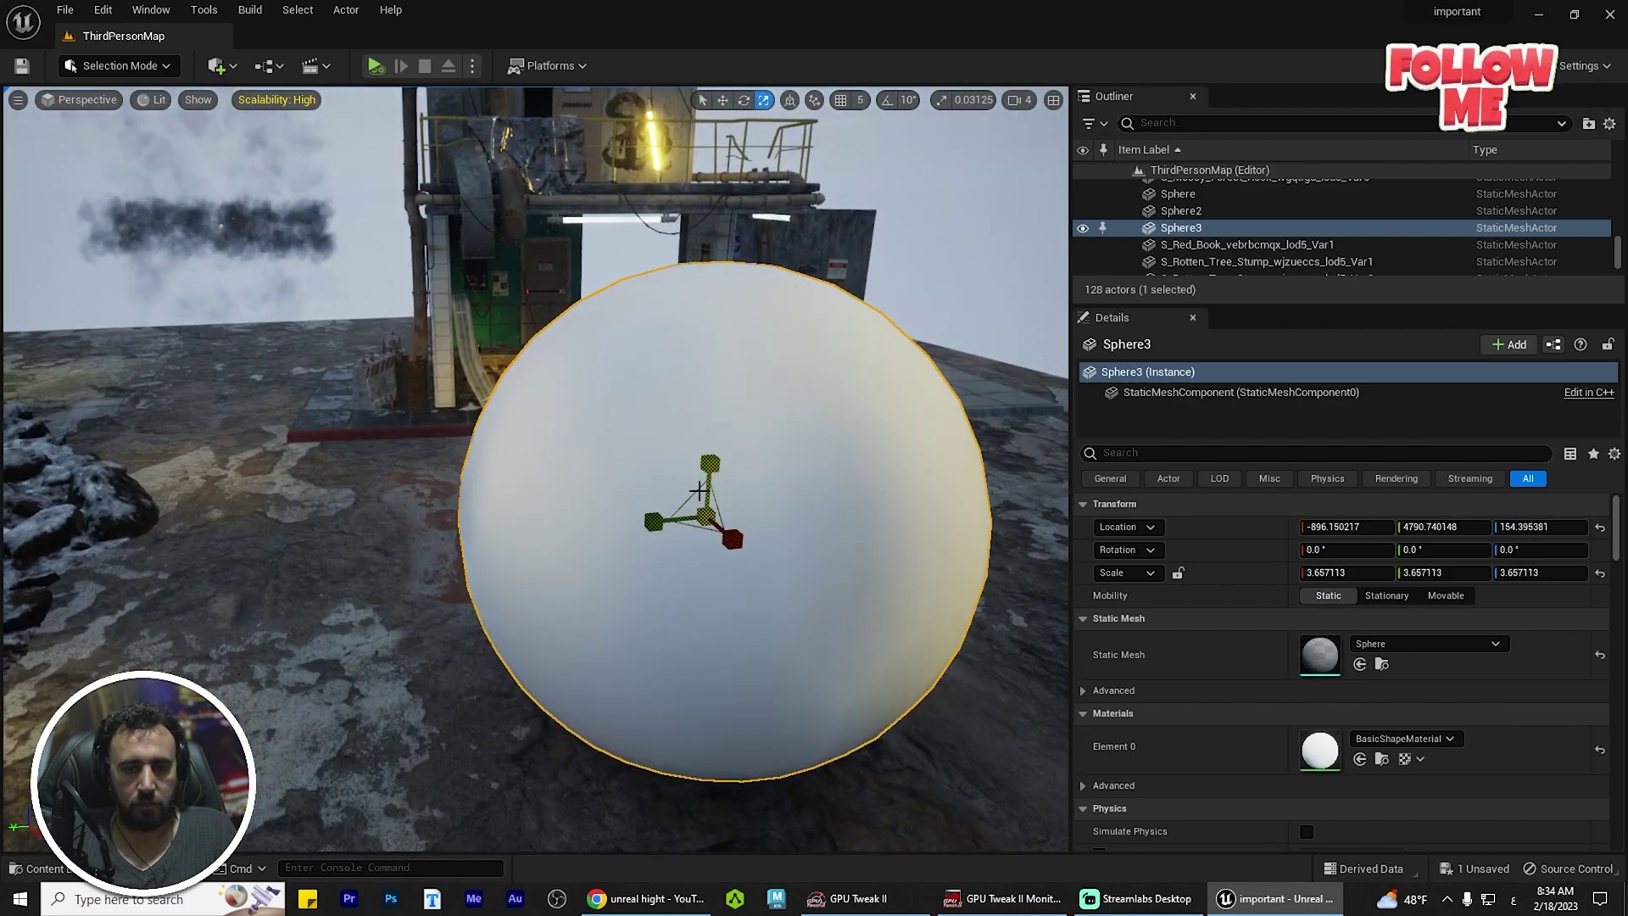
drag(706, 515, 657, 598)
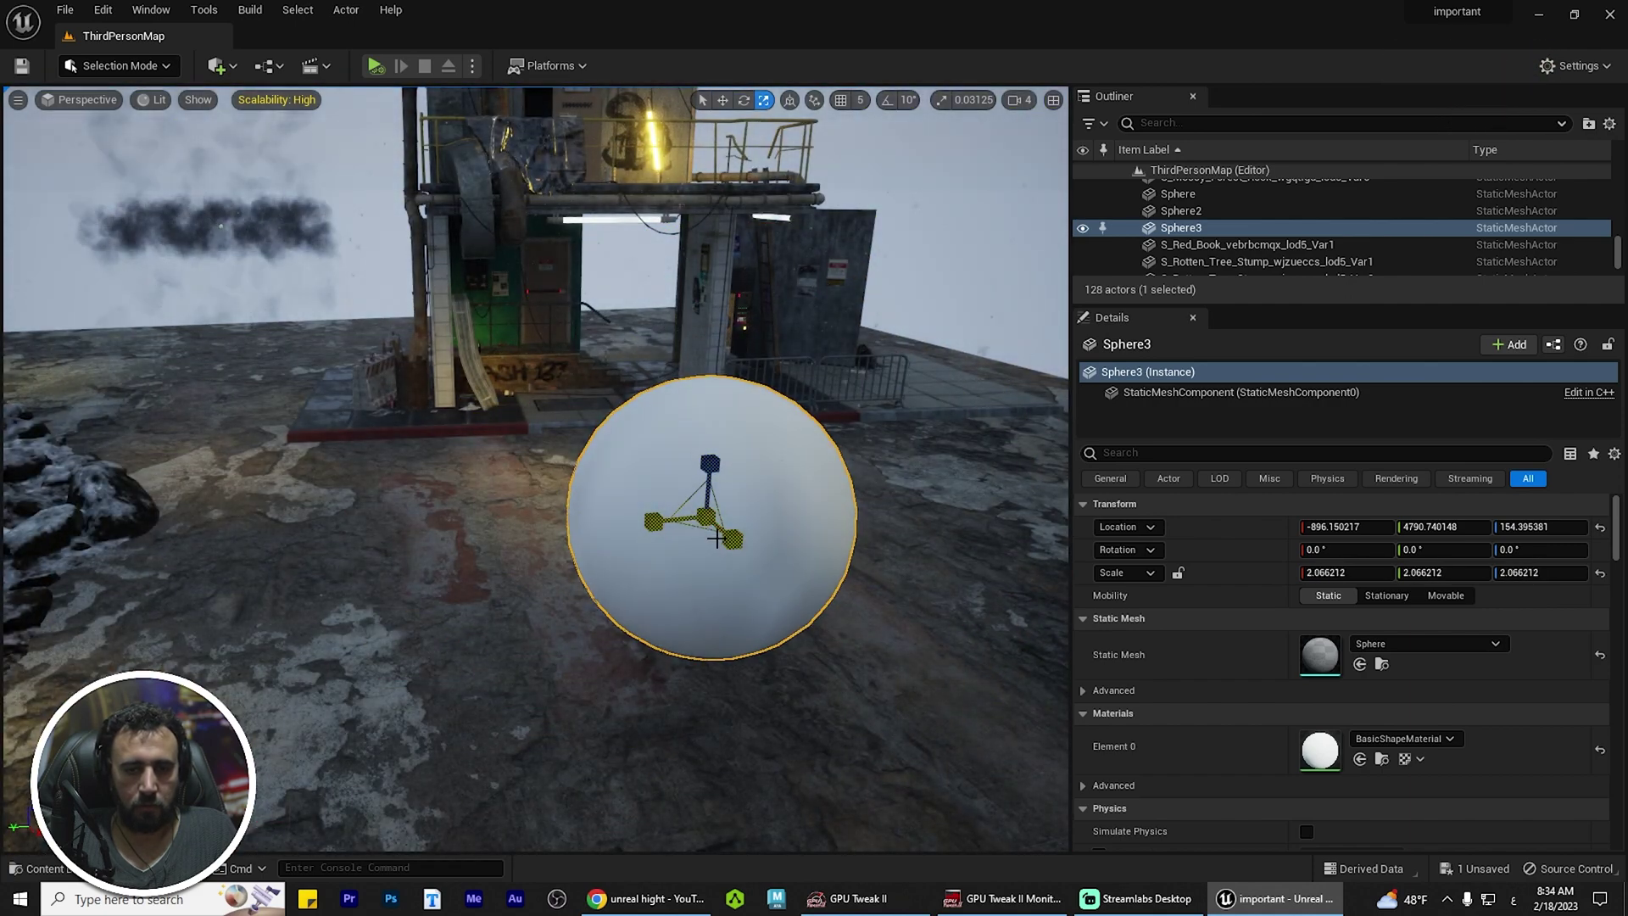
key(w)
right_drag(709, 525, 772, 526)
drag(621, 462, 688, 509)
drag(519, 451, 573, 511)
mouse_move(573, 511)
right_down()
mouse_move(606, 496)
mouse_move(598, 471)
mouse_move(585, 512)
right_up()
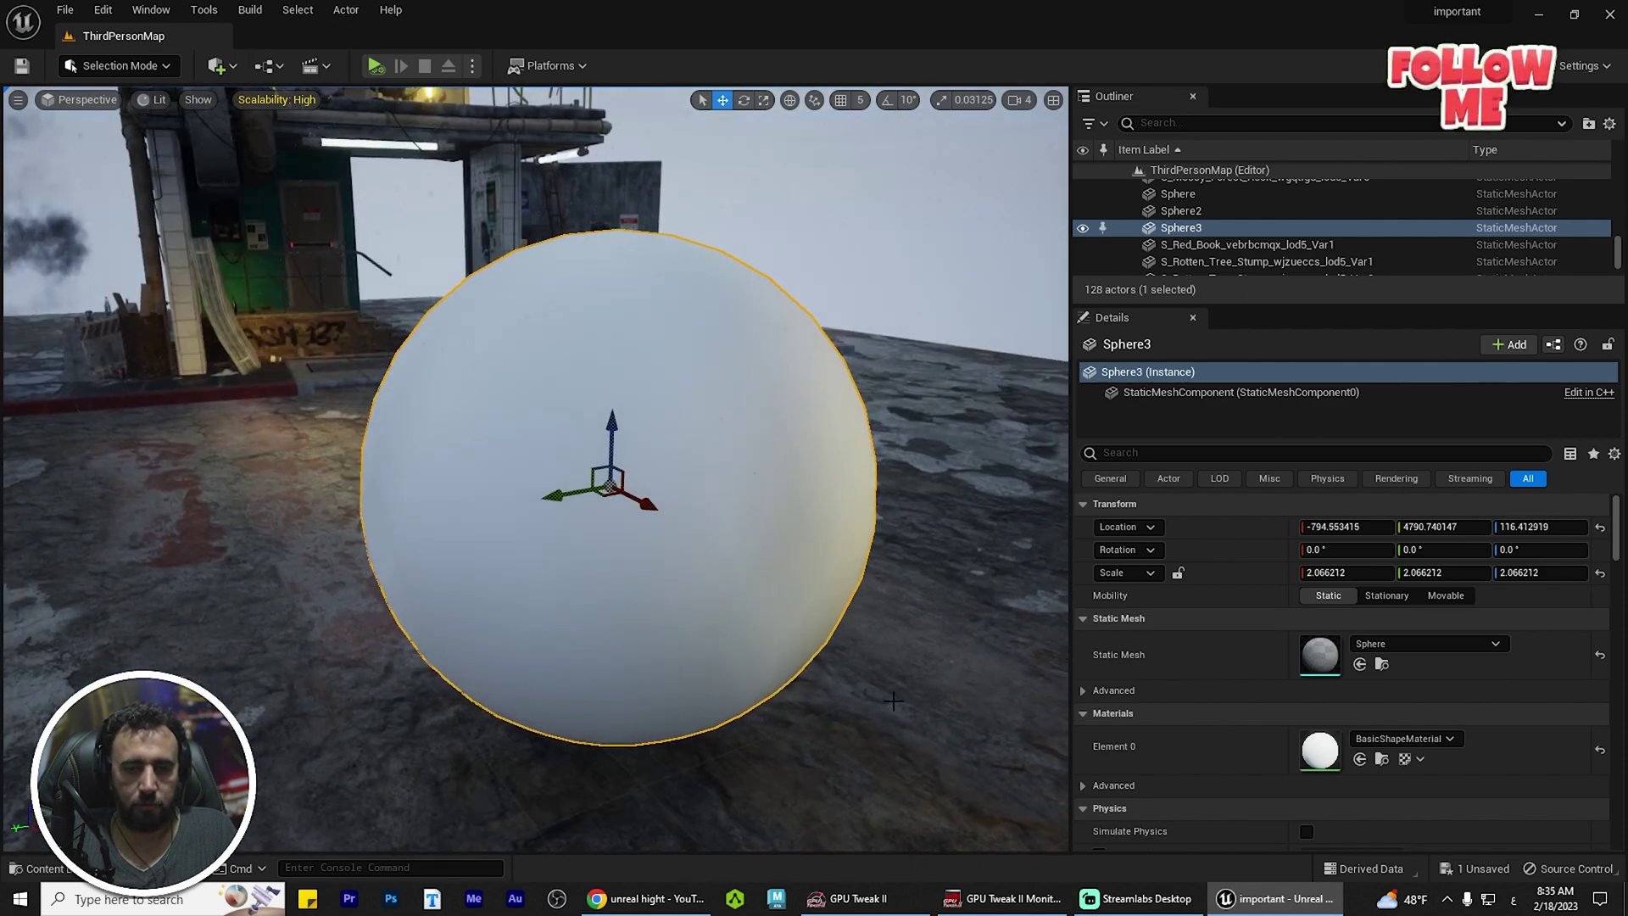
Locate the floor's material in the content folder Damaged_Brick_Wall_Plaster_vcvodh0 and create a new material there with the default name
click(926, 707)
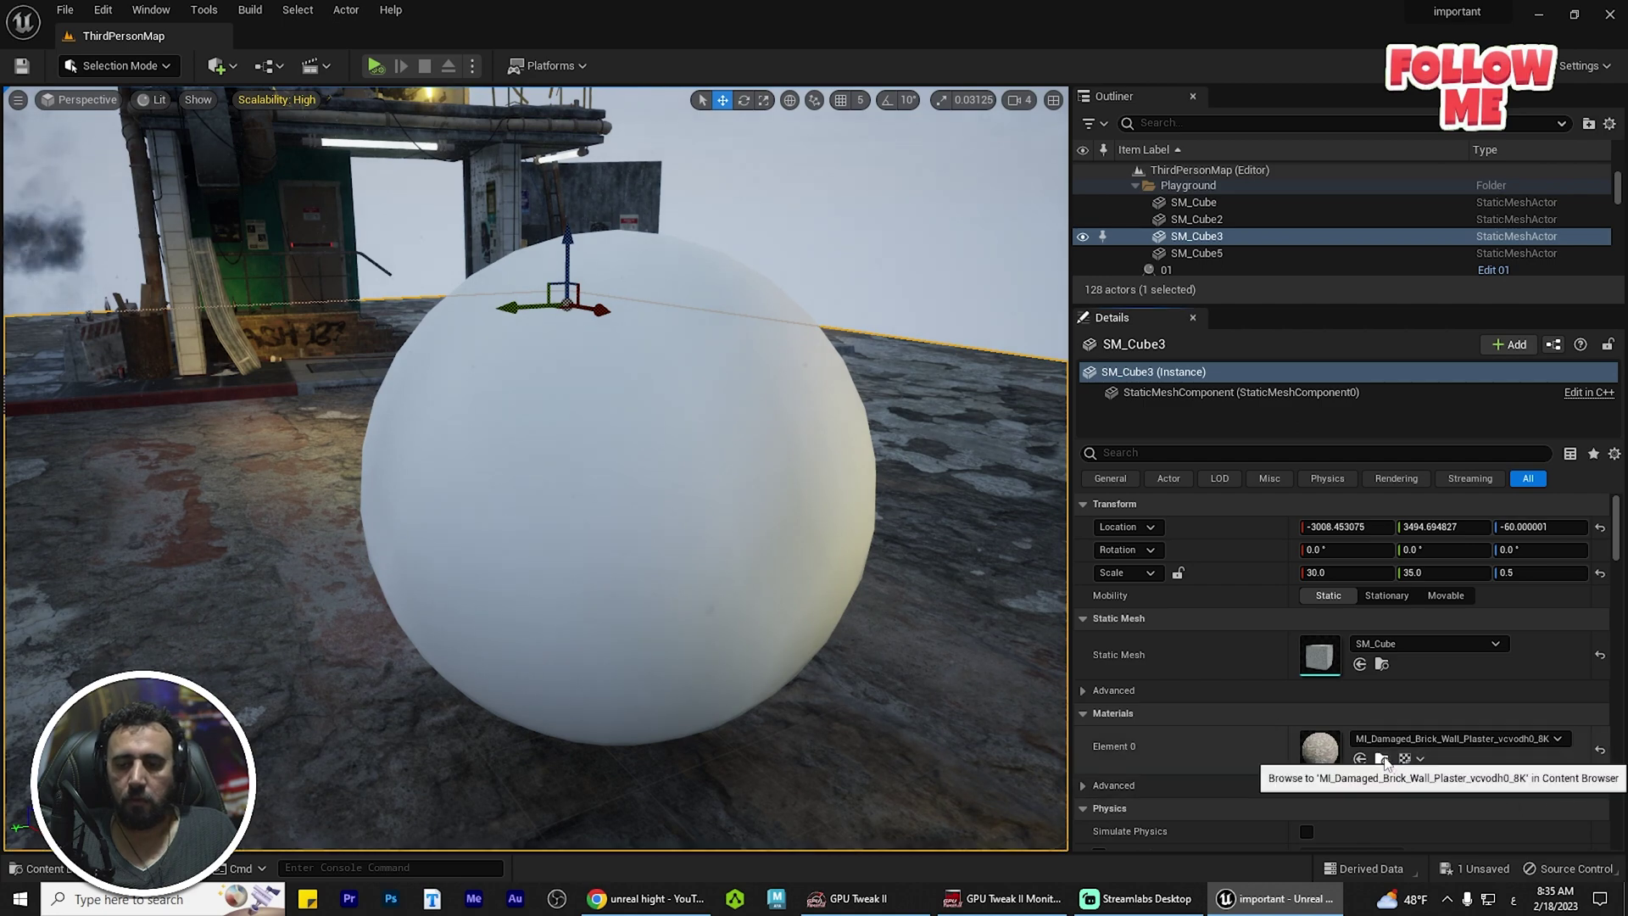
click(1382, 759)
right_click(1059, 638)
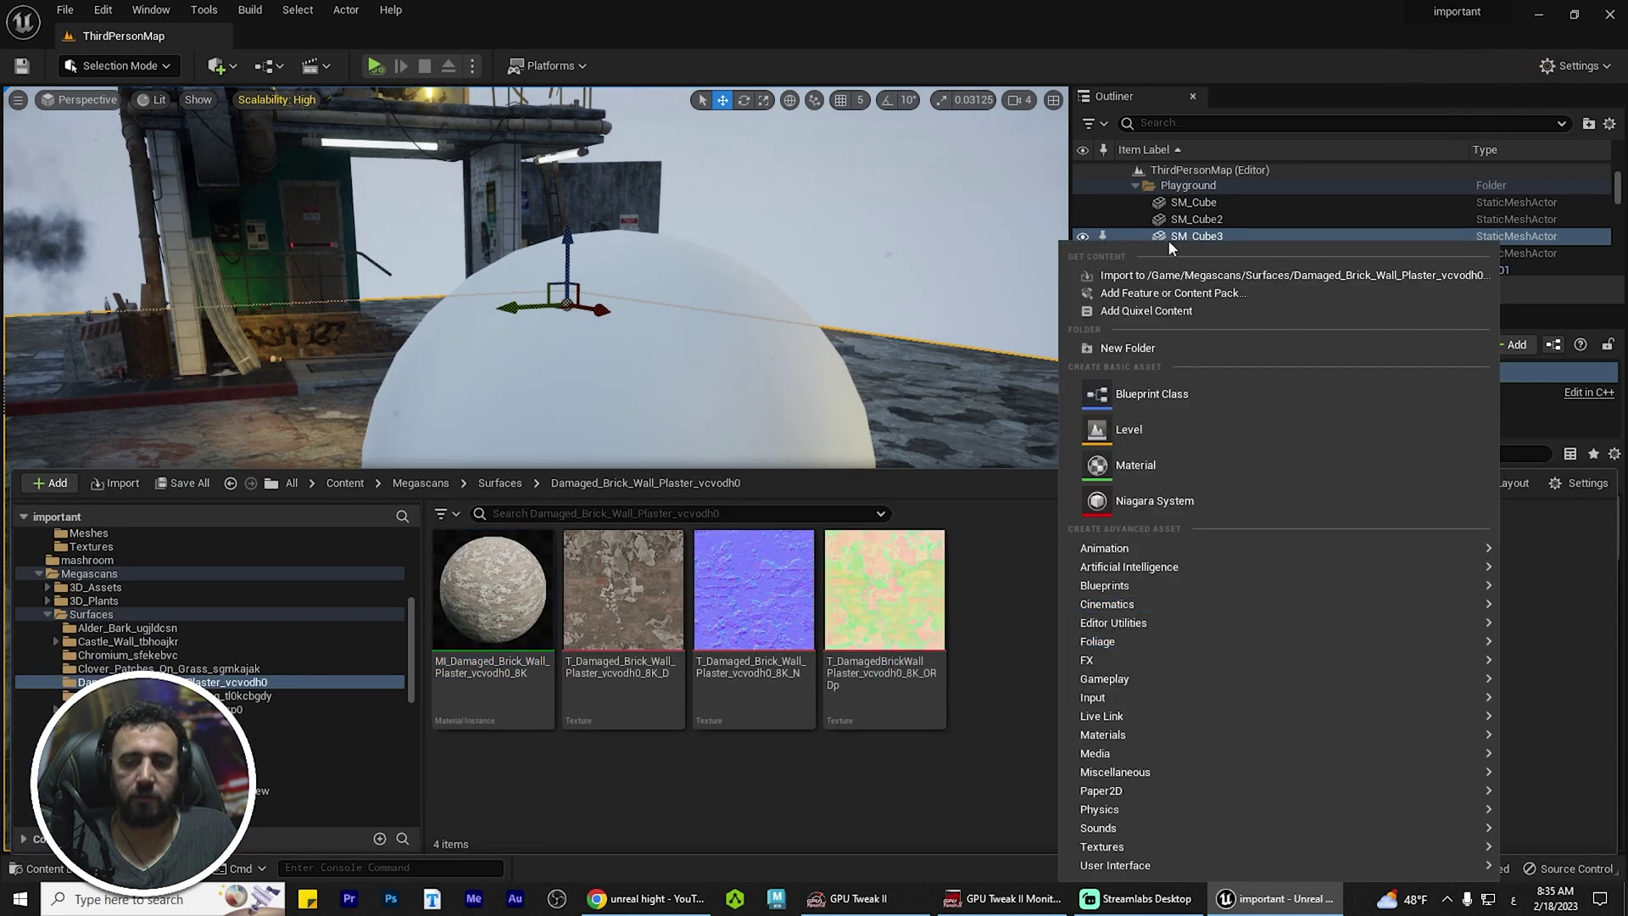
mouse_move(1220, 602)
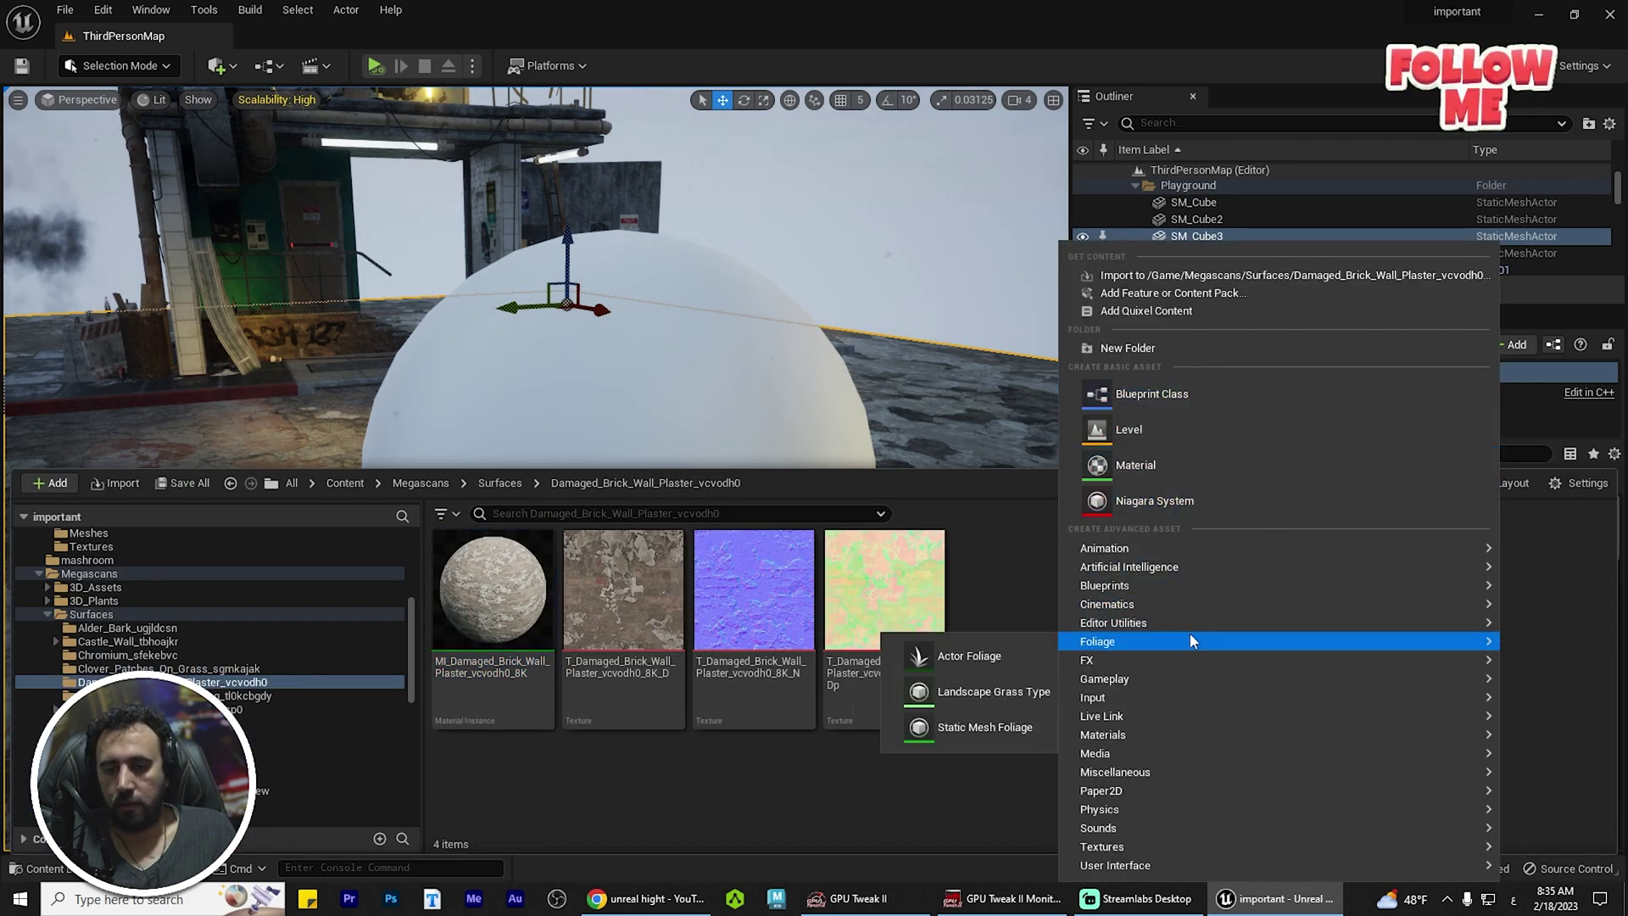
mouse_move(1244, 717)
mouse_move(1179, 735)
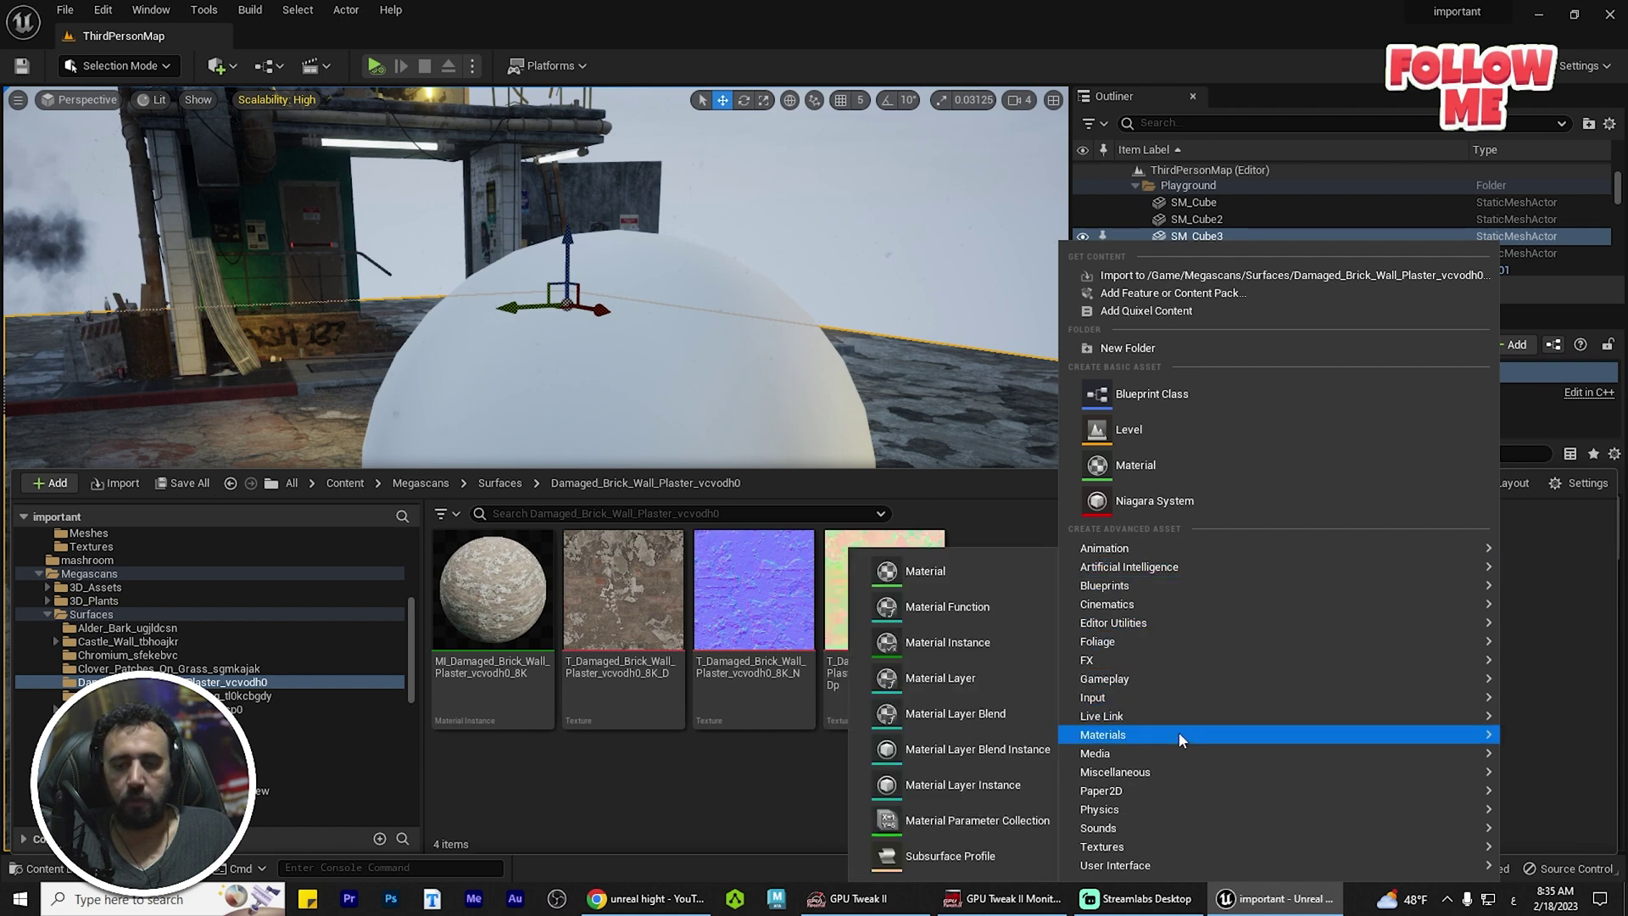
click(925, 576)
key(Return)
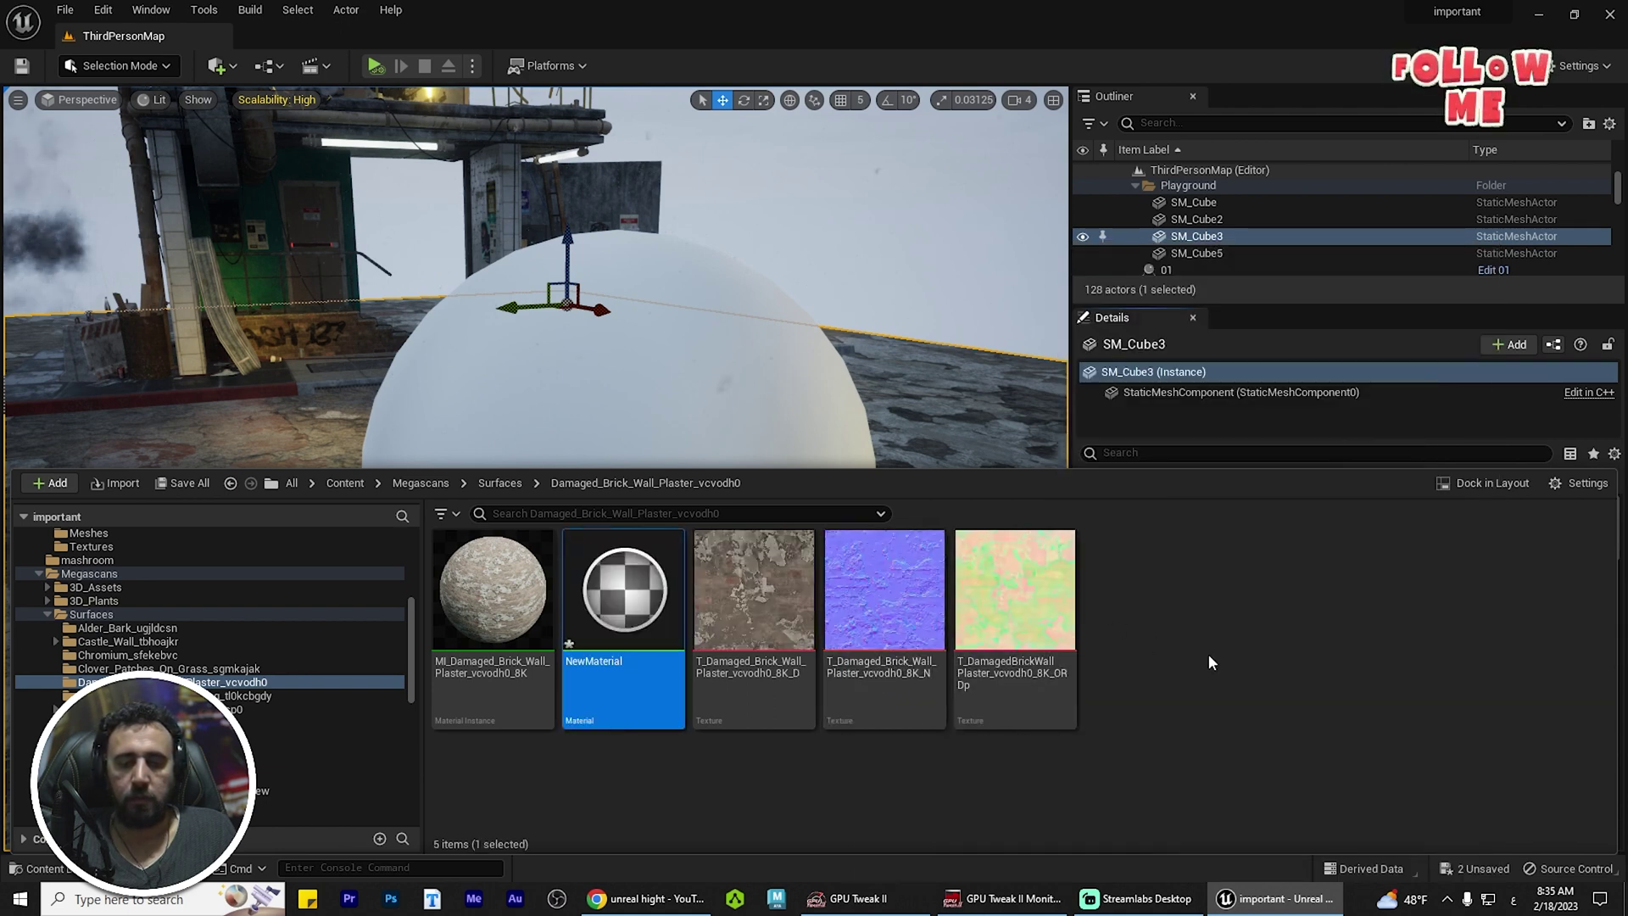
Apply NewMaterial to the sphere, then open the material's graph for editing with its window positioned over the level
drag(633, 614, 765, 485)
click(765, 486)
key(ctrl+space)
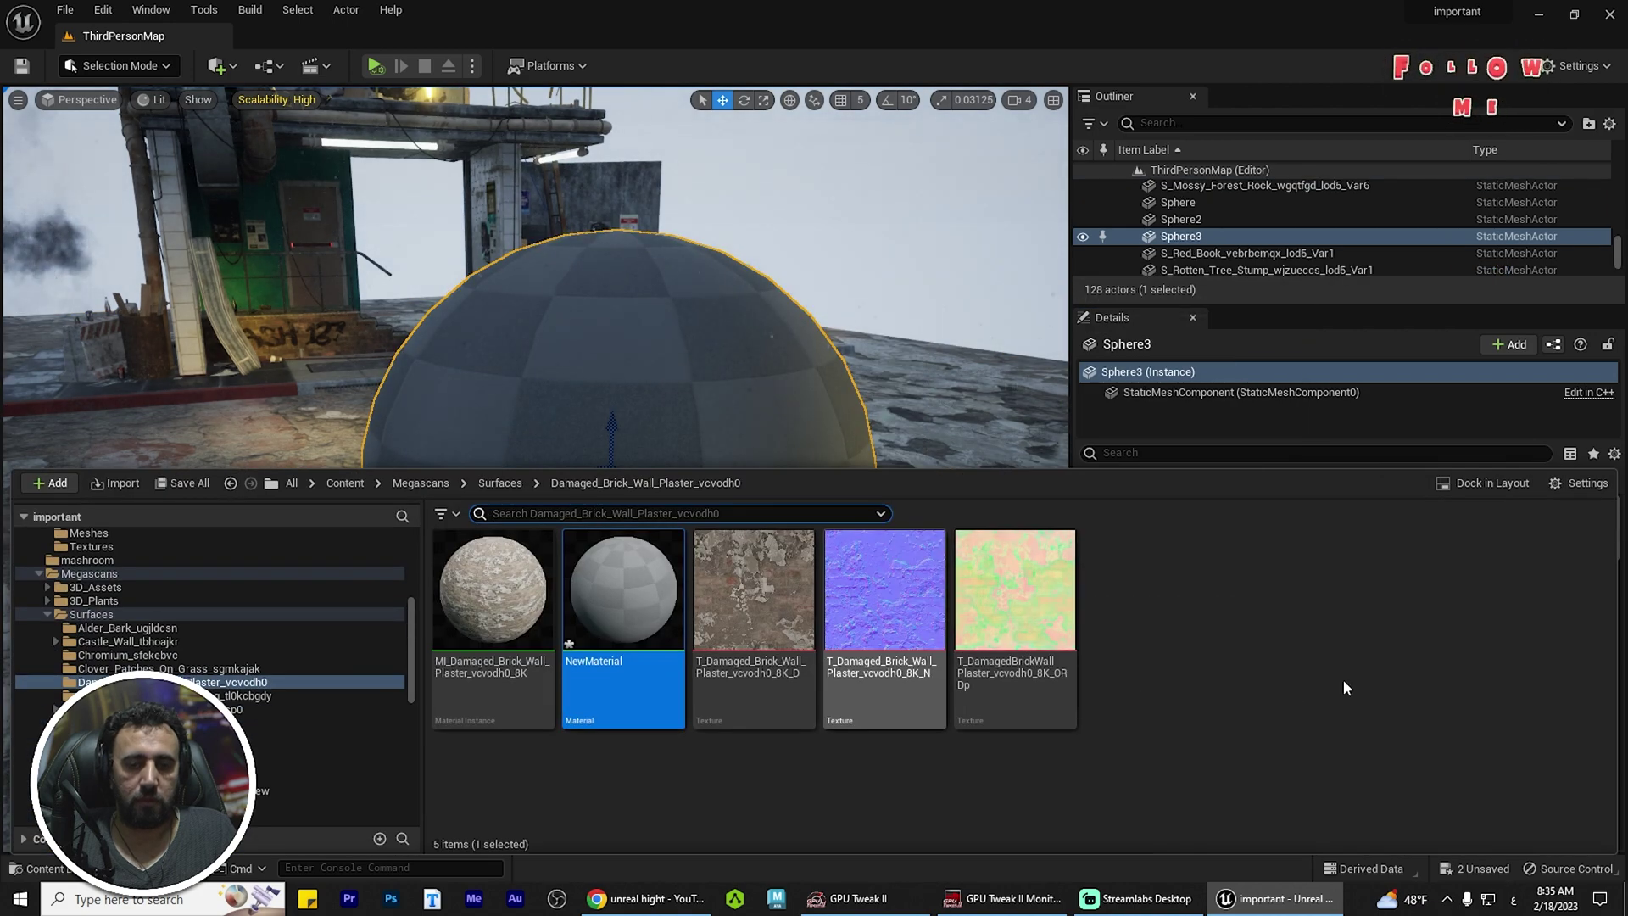
double_click(661, 549)
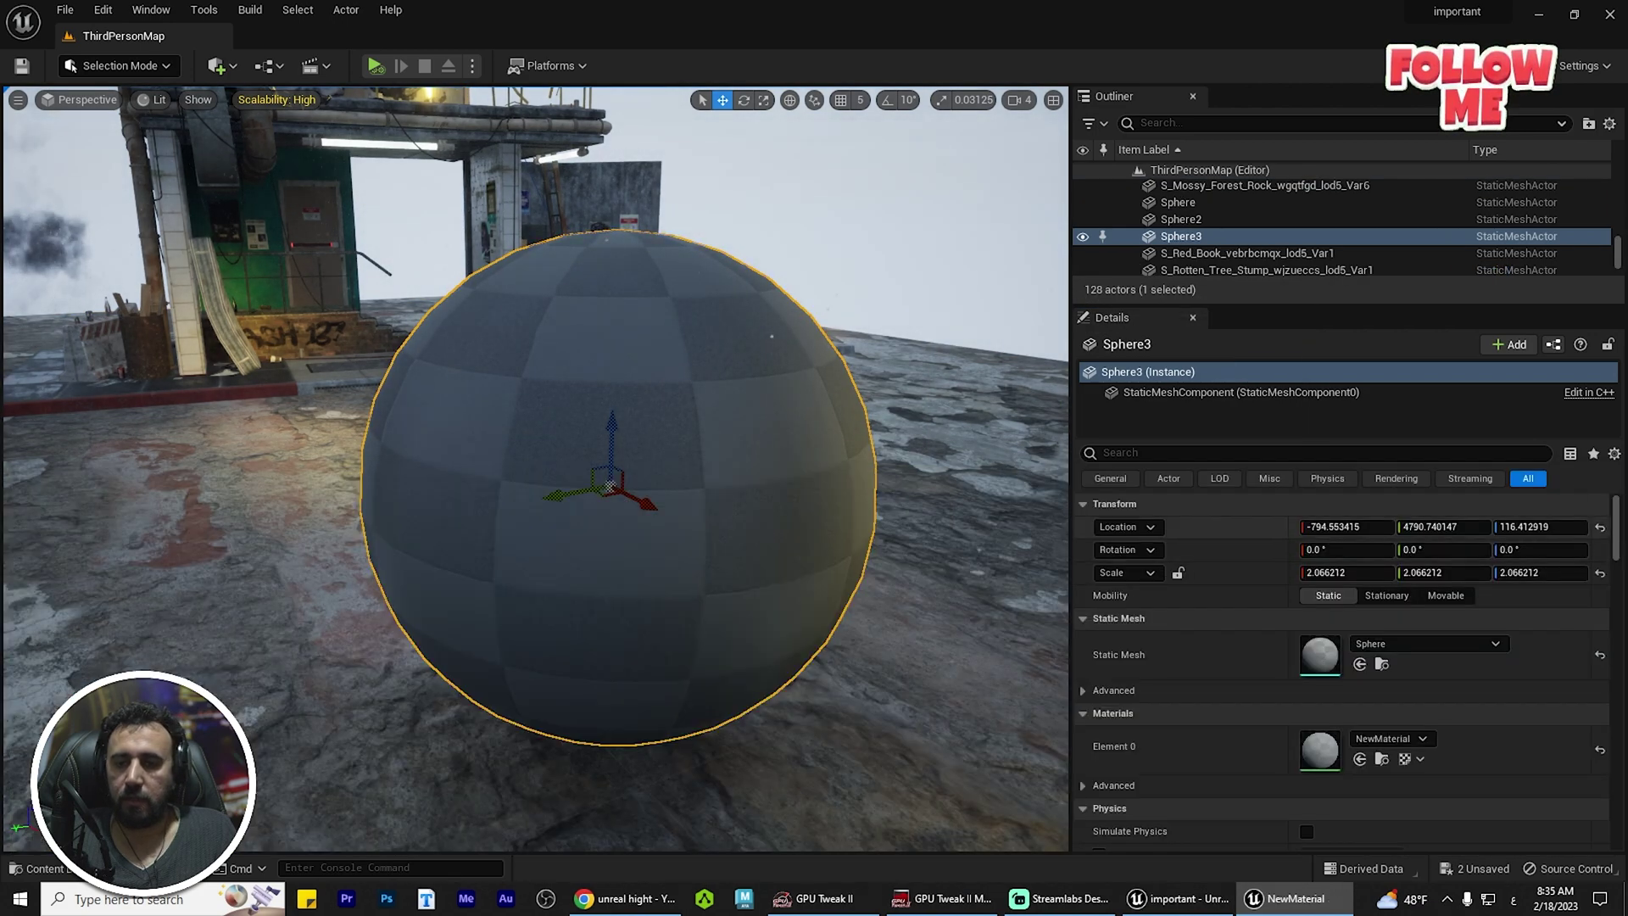
drag(1527, 243, 533, 133)
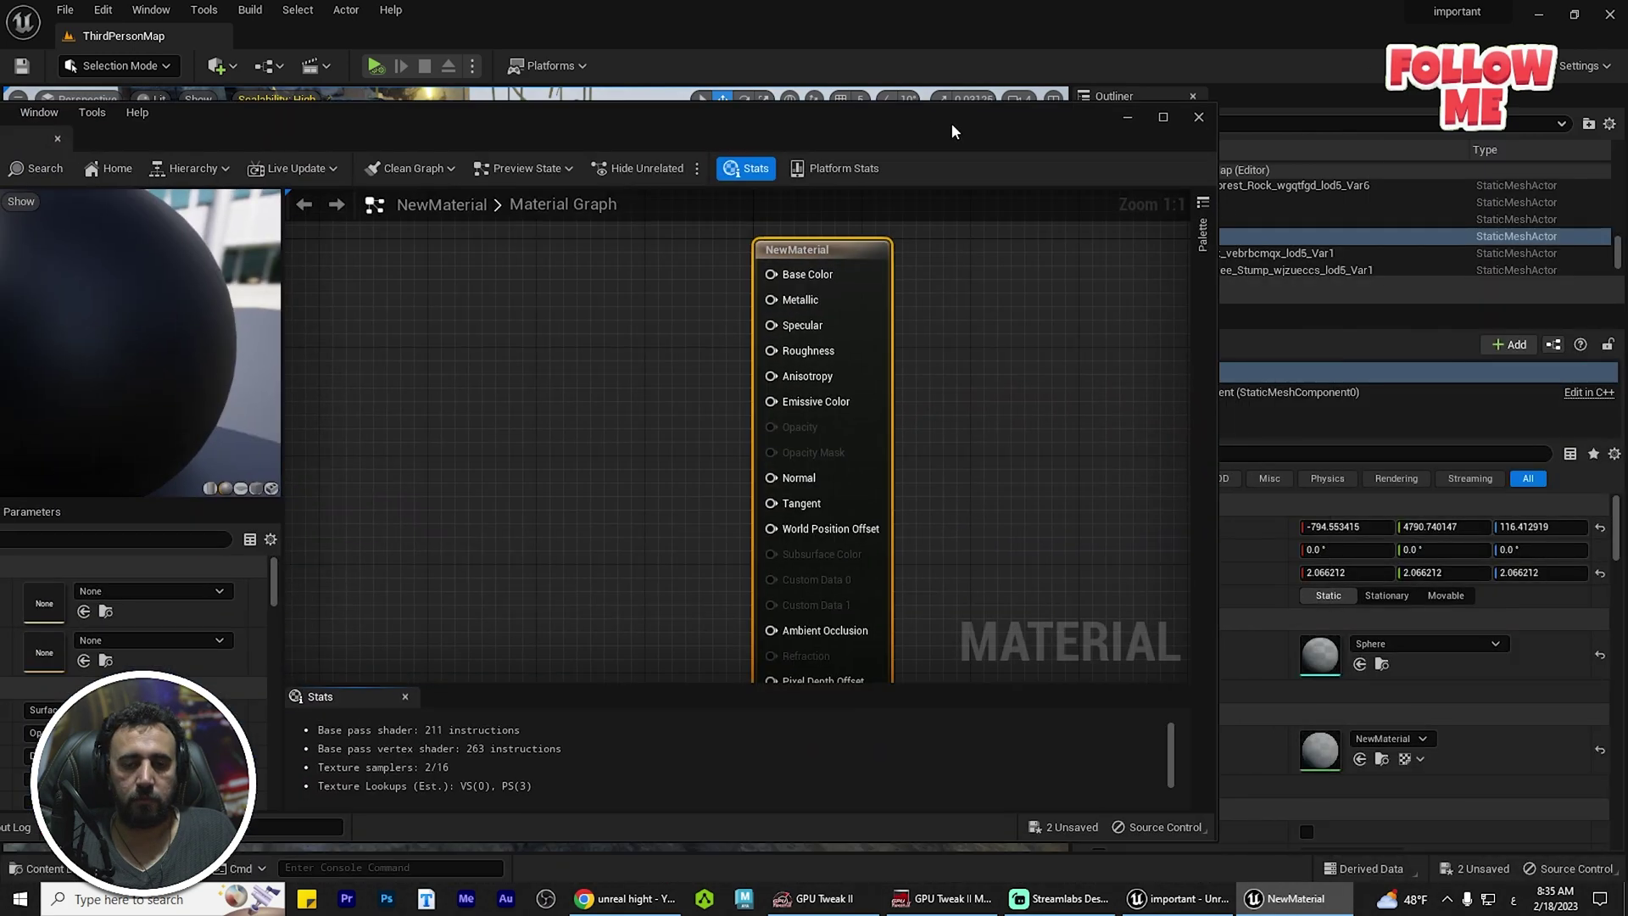
Add the Damaged_Brick_Wall_Plaster normal (N) and base colour (D) textures to the NewMaterial graph as texture samples
key(ctrl+space)
drag(591, 632, 593, 360)
key(ctrl+space)
drag(581, 658, 400, 218)
right_click(689, 263)
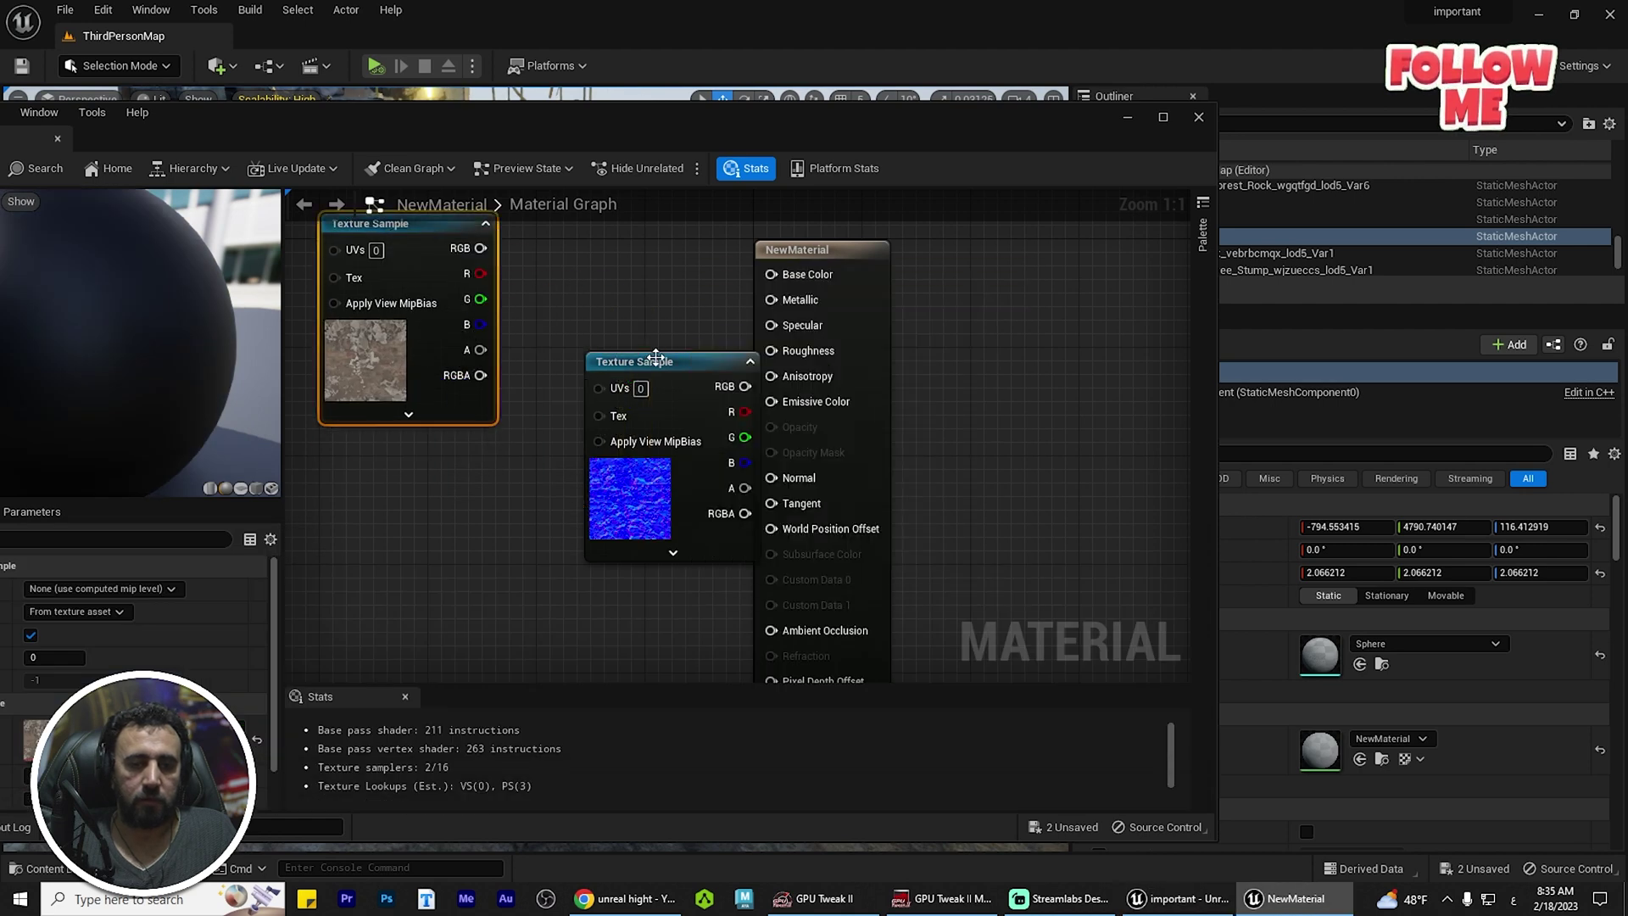
Connect the normal texture's RGB output to the material's Normal input, save the material and view it on the sphere
drag(655, 357, 527, 355)
drag(758, 500, 771, 477)
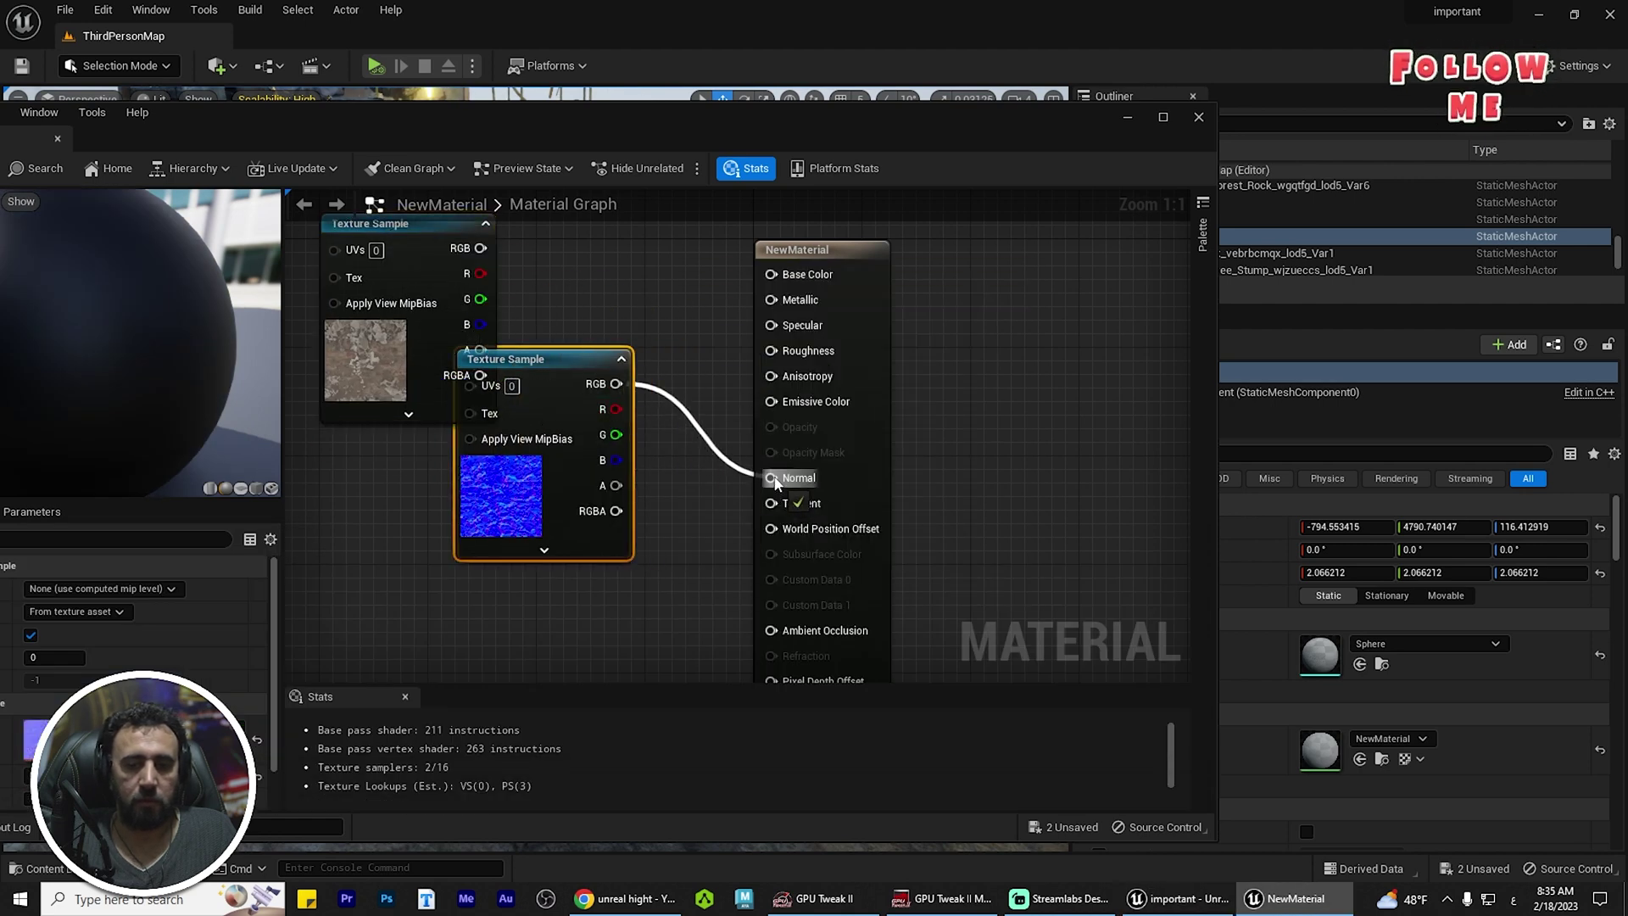
drag(784, 136, 1099, 299)
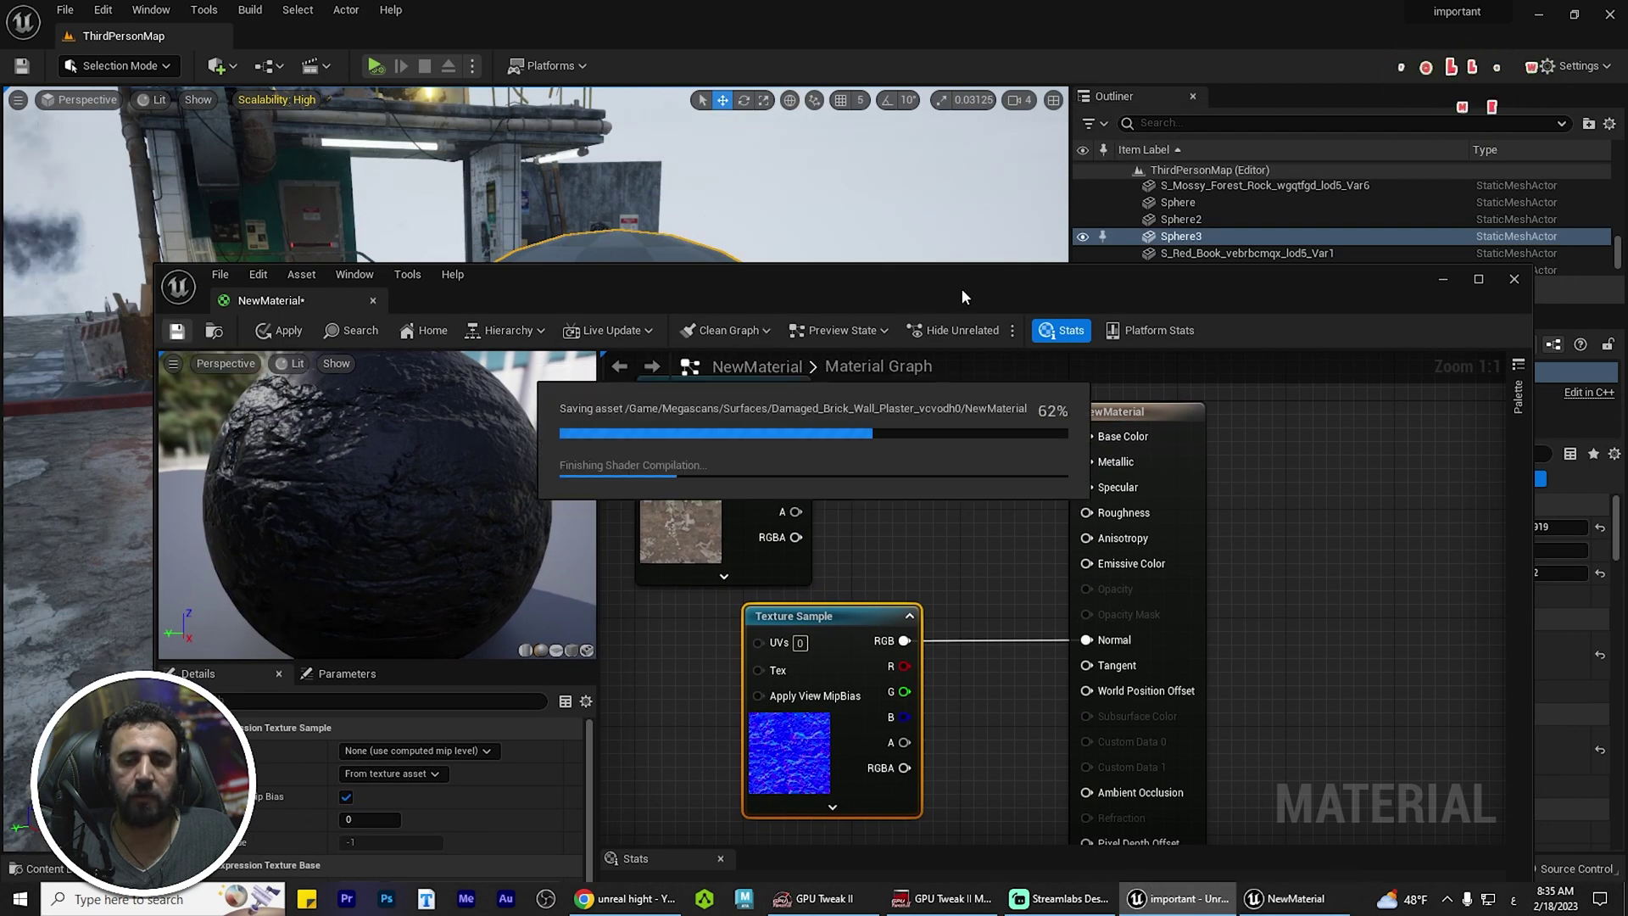
drag(939, 282, 676, 536)
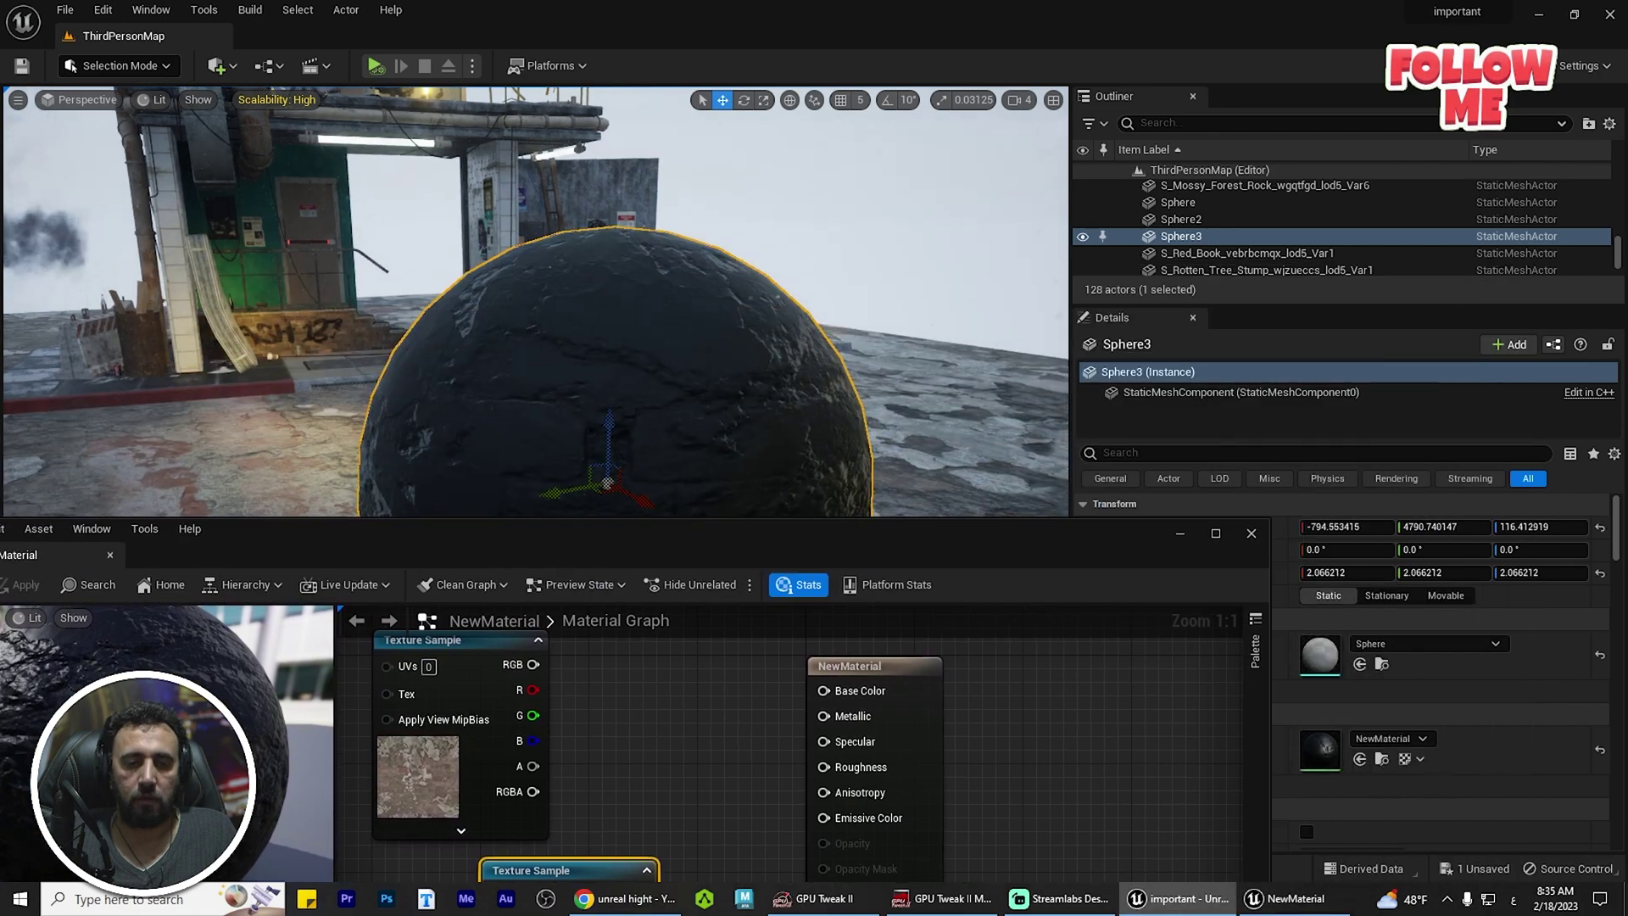
right_drag(535, 301, 441, 357)
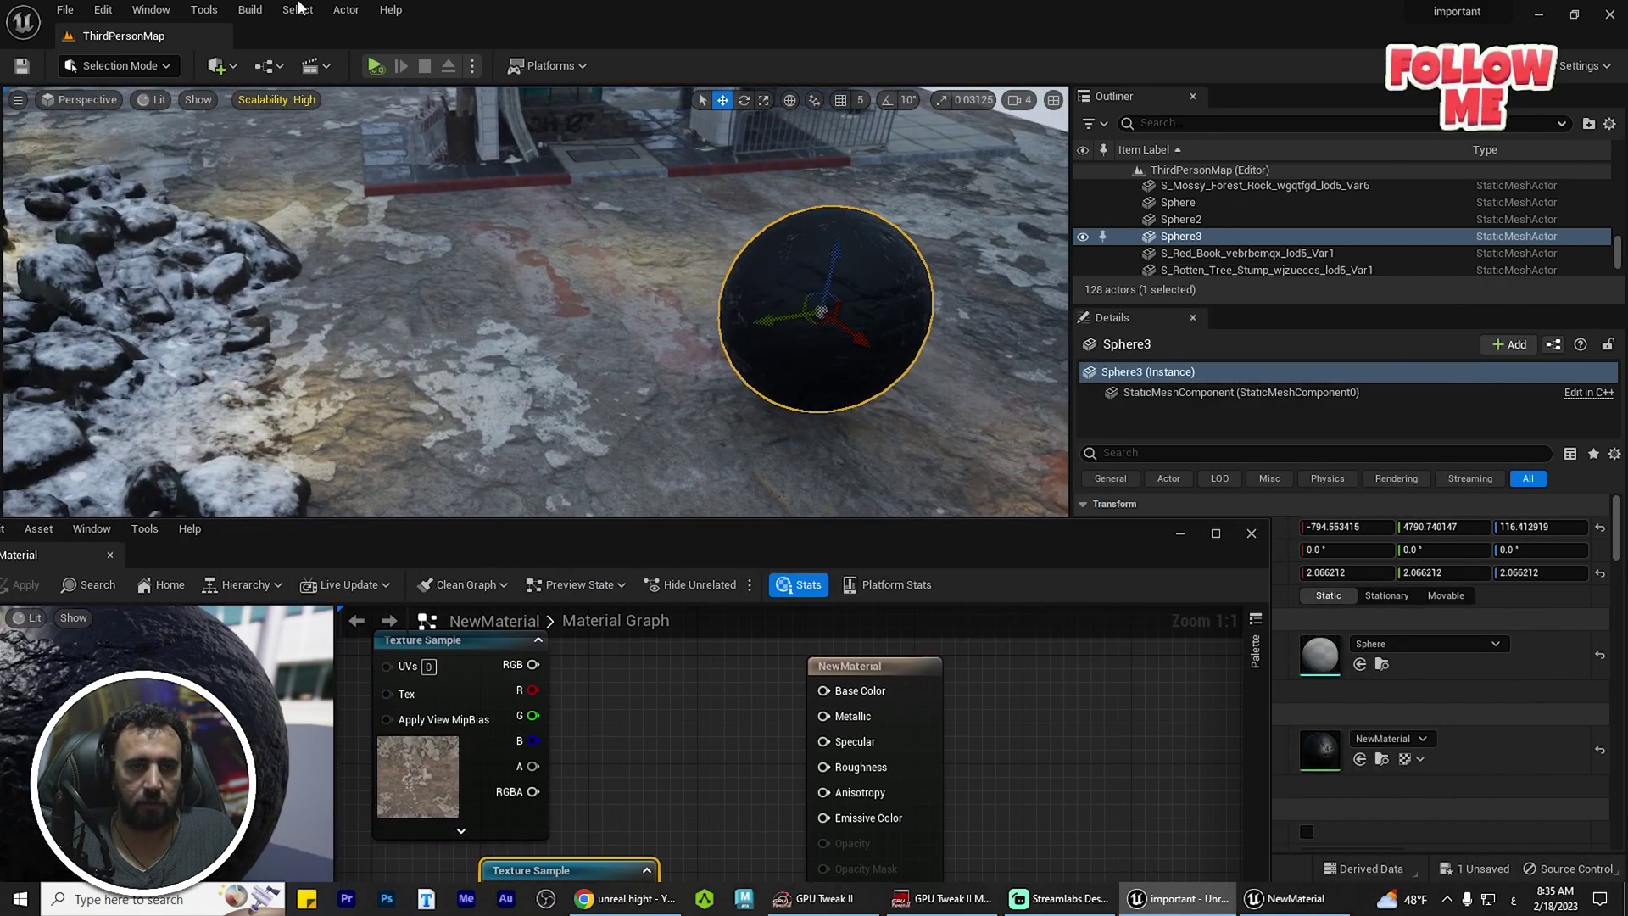
Add a point light and position it beside the sphere at about X -534, Y 4783, Z 147
click(216, 65)
mouse_move(314, 234)
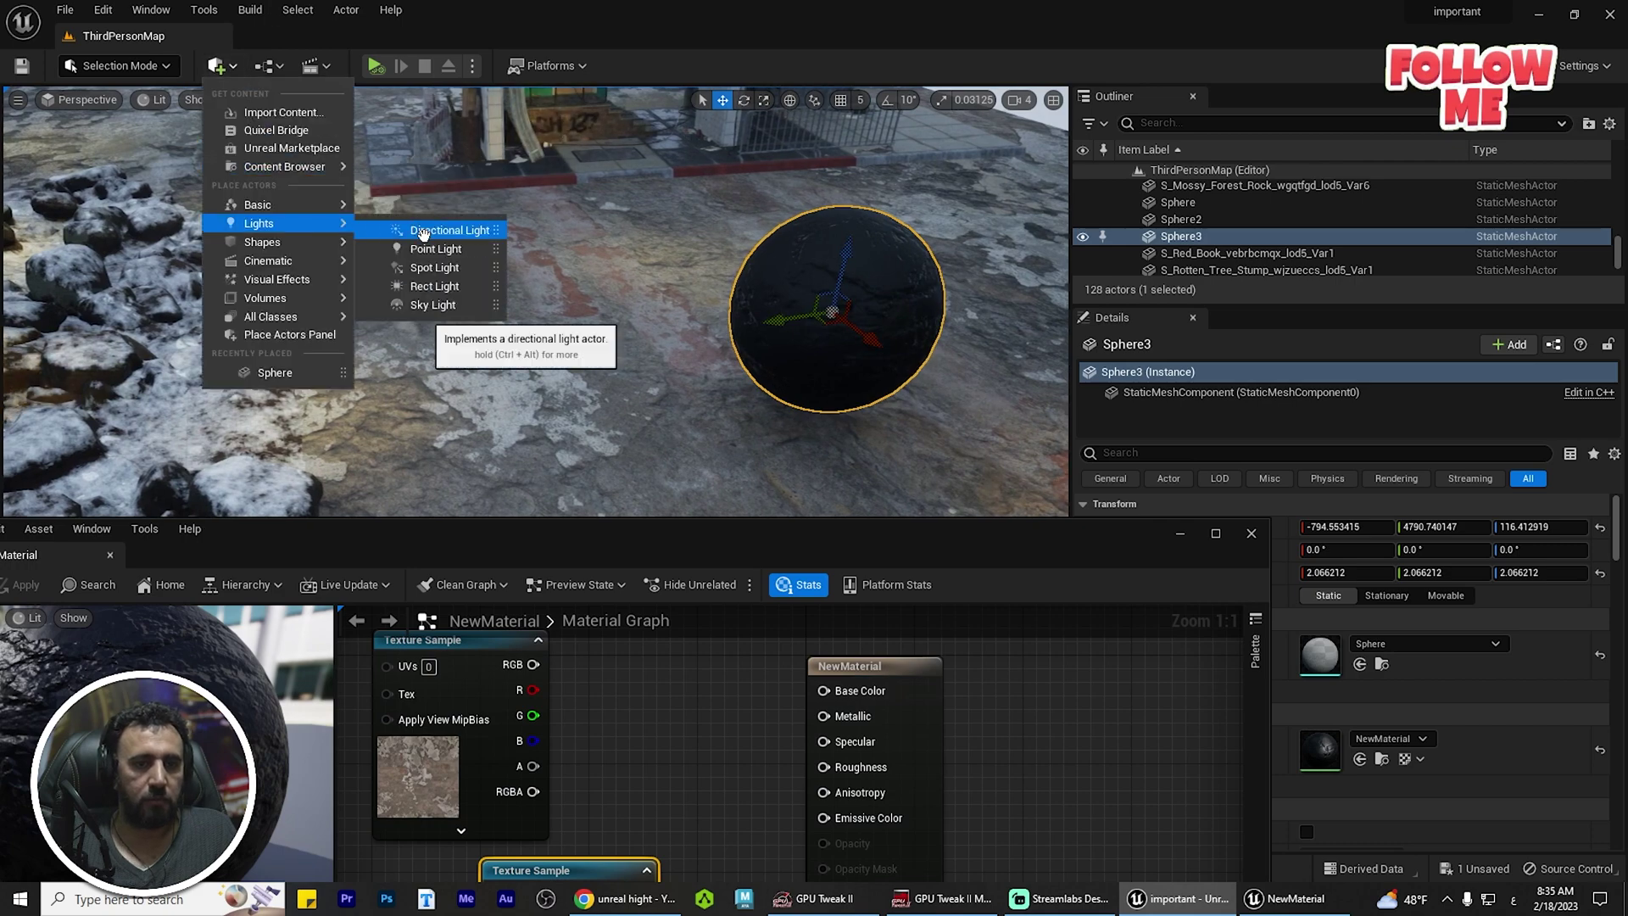
click(436, 248)
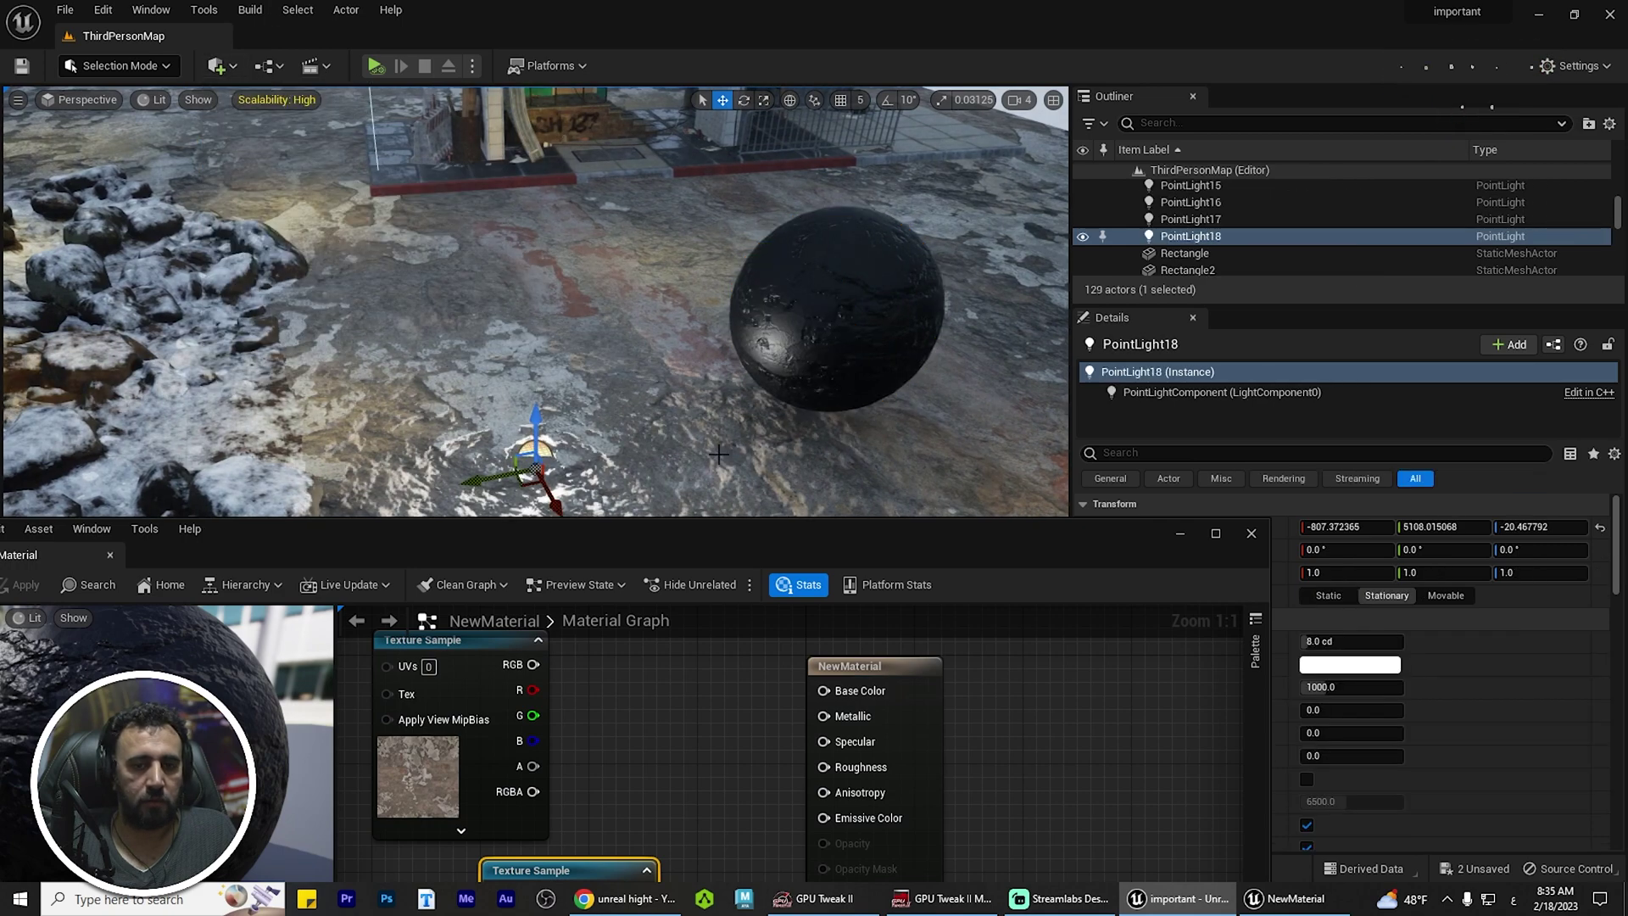
drag(480, 478, 808, 413)
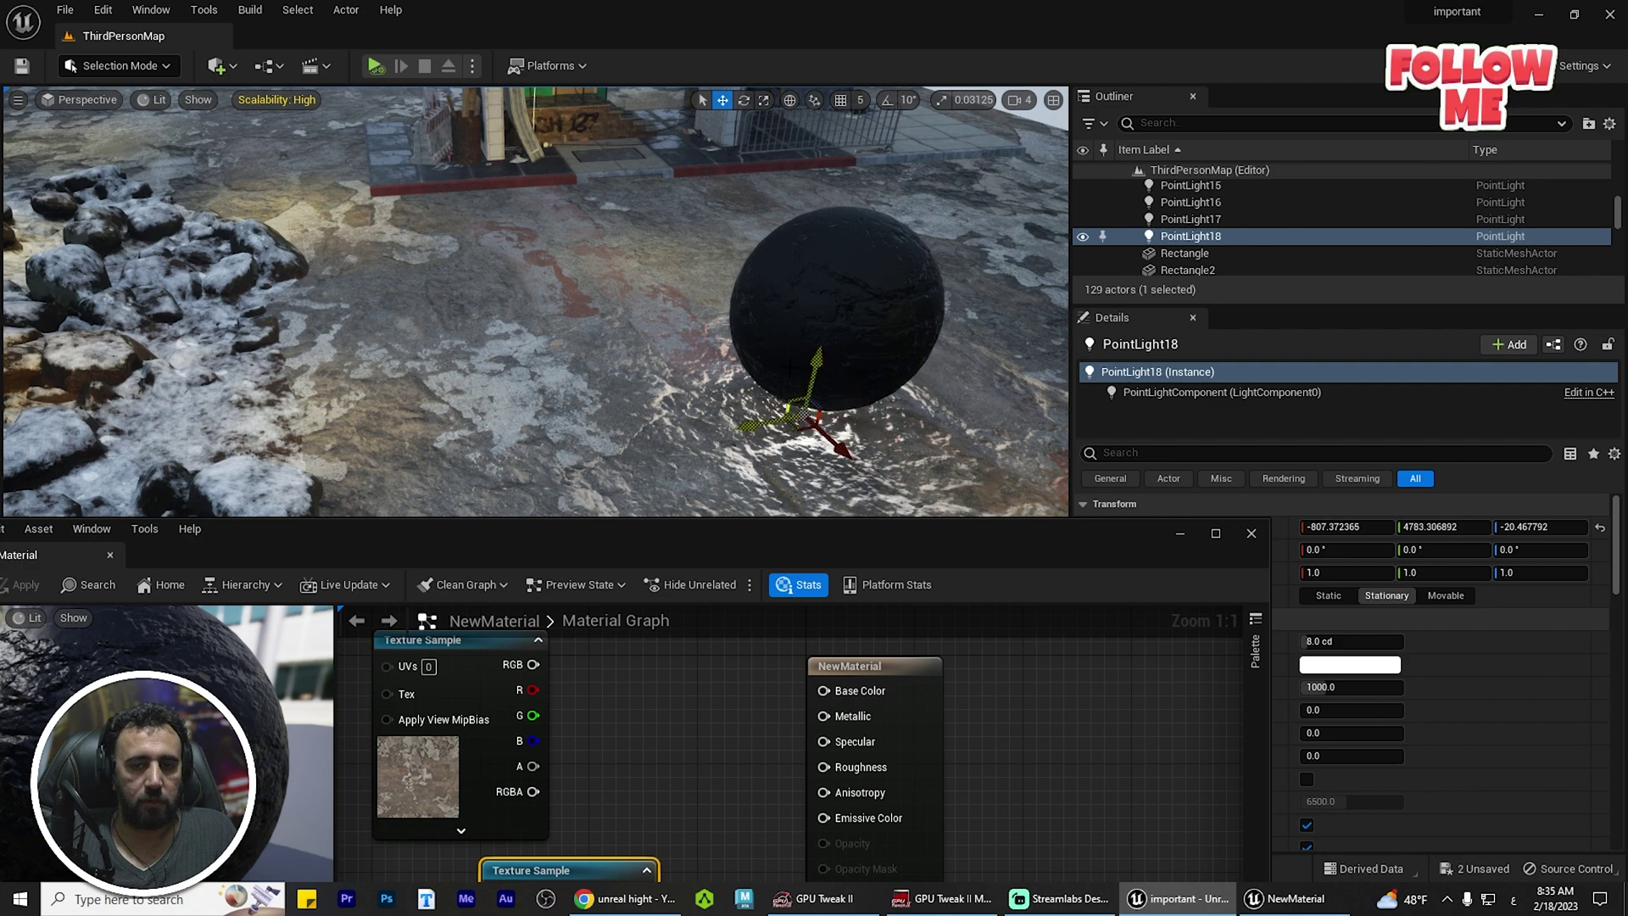
drag(817, 357, 830, 198)
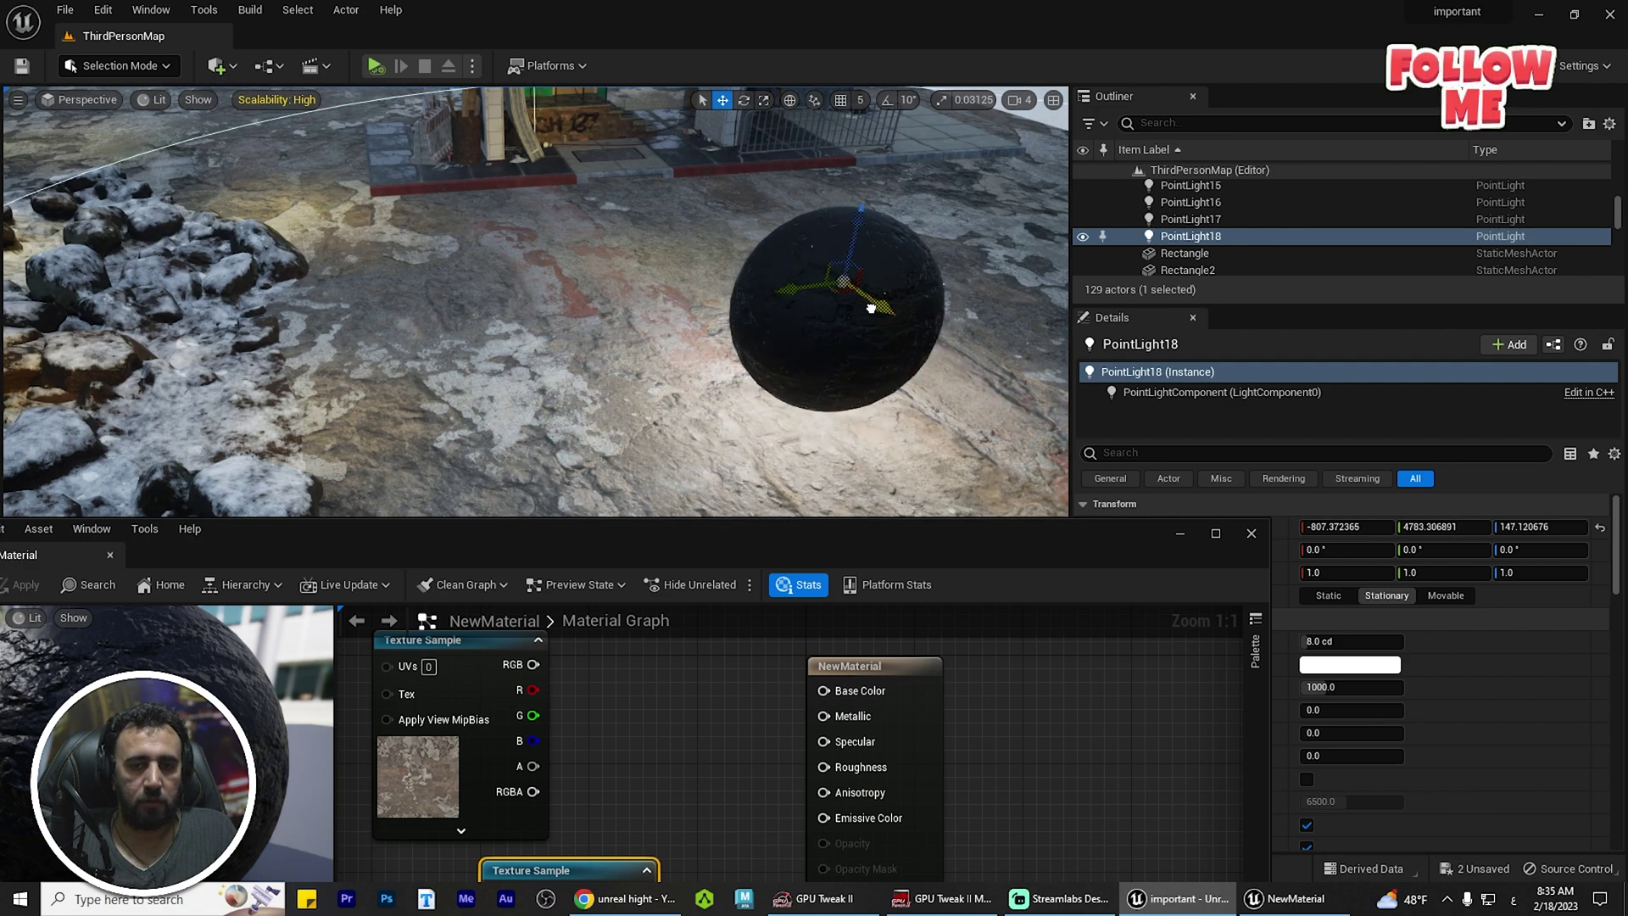
drag(871, 308, 1059, 481)
mouse_move(844, 397)
right_down()
mouse_move(924, 458)
mouse_move(856, 361)
mouse_move(844, 386)
mouse_move(849, 326)
mouse_move(844, 396)
right_up()
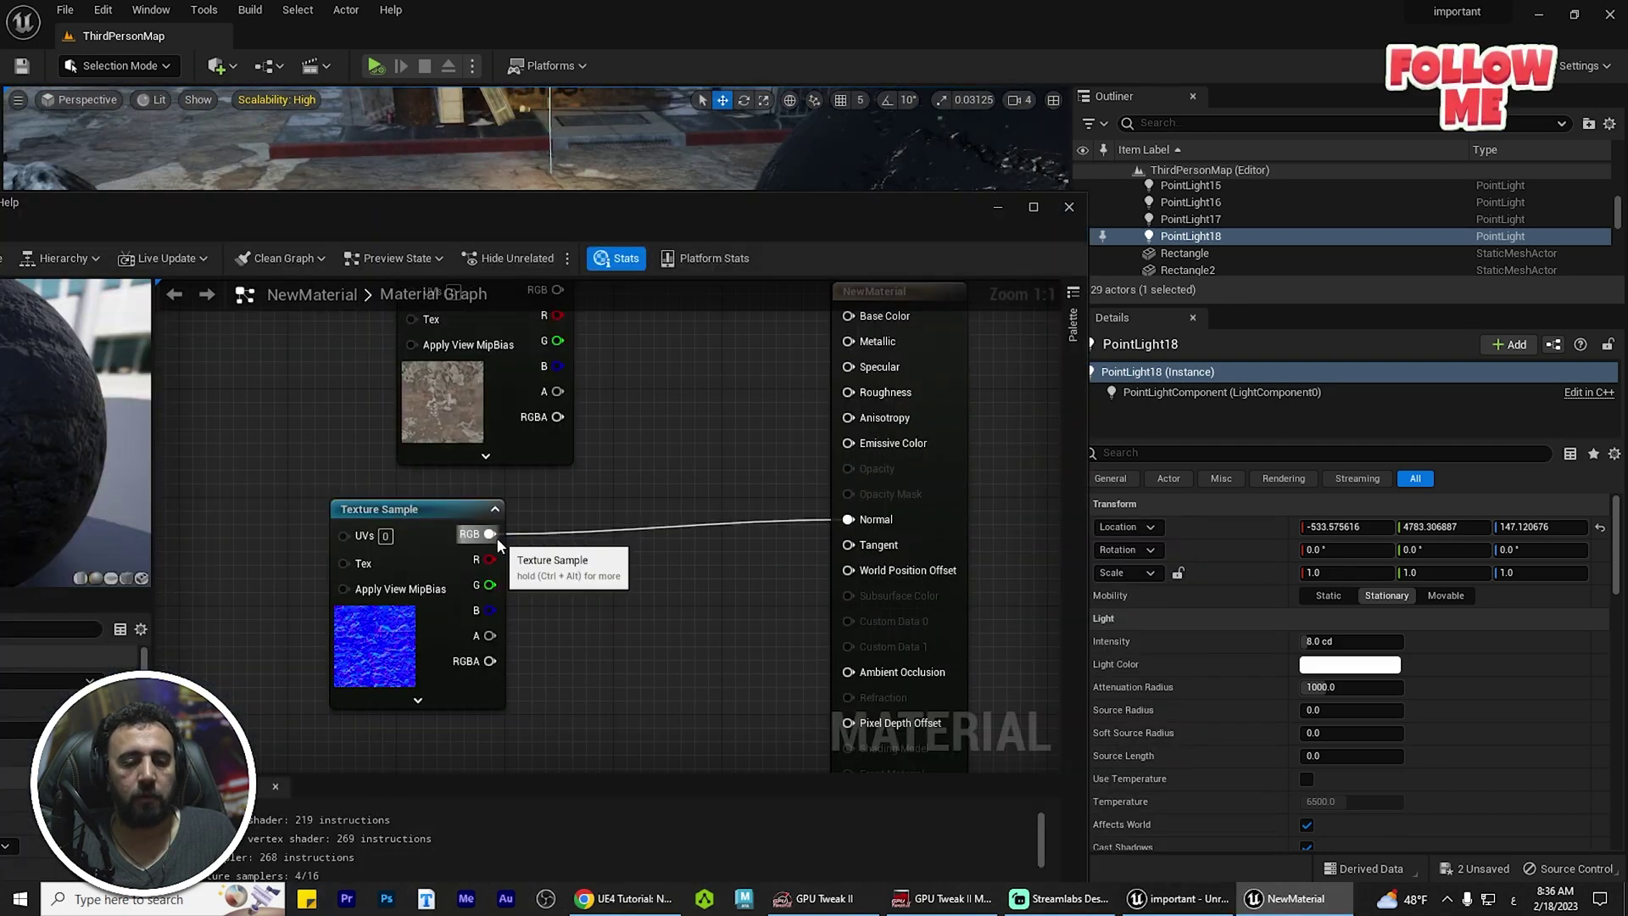
Insert a FlattenNormal node between the normal texture's RGB output and the material's Normal input, spacing the nodes apart
right_drag(651, 605, 737, 630)
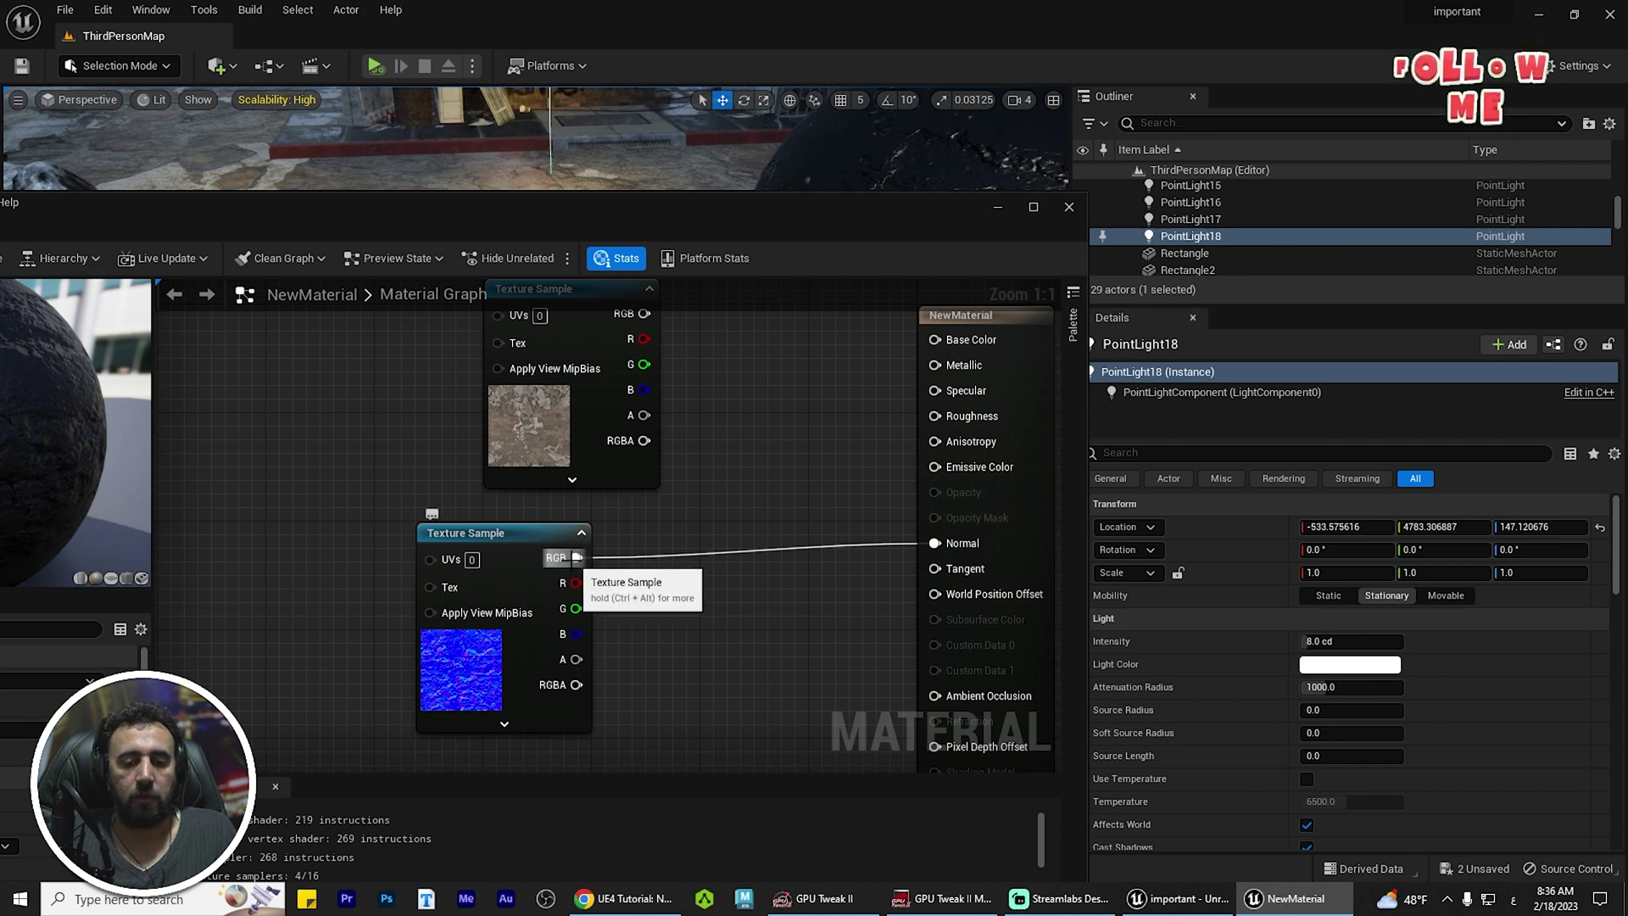
drag(576, 557, 689, 580)
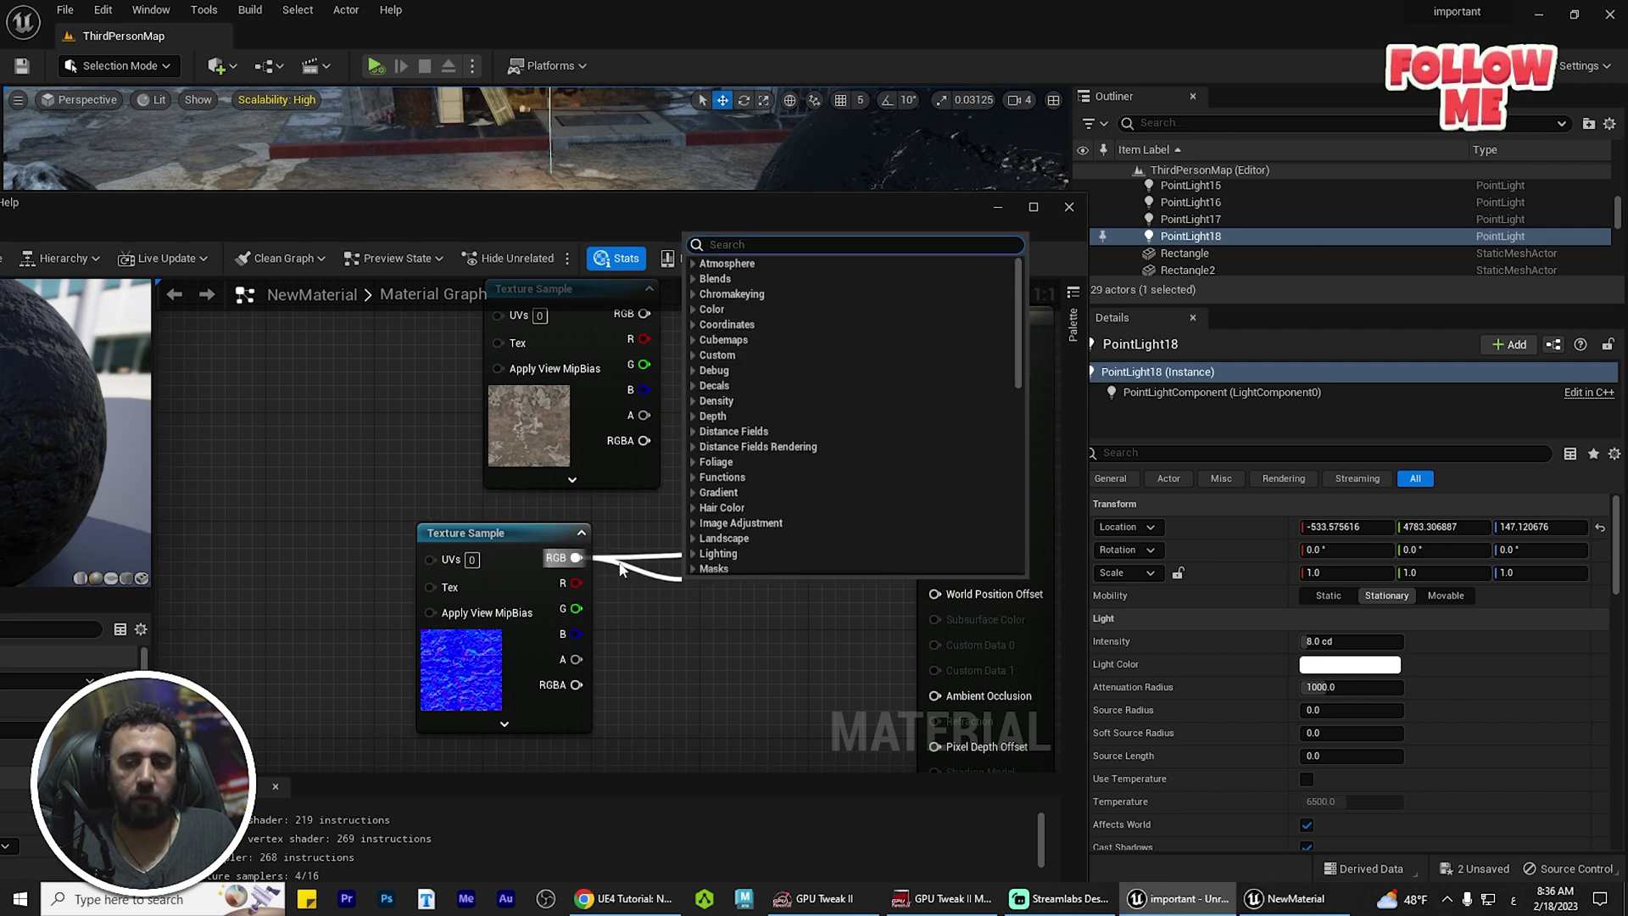
text(flate)
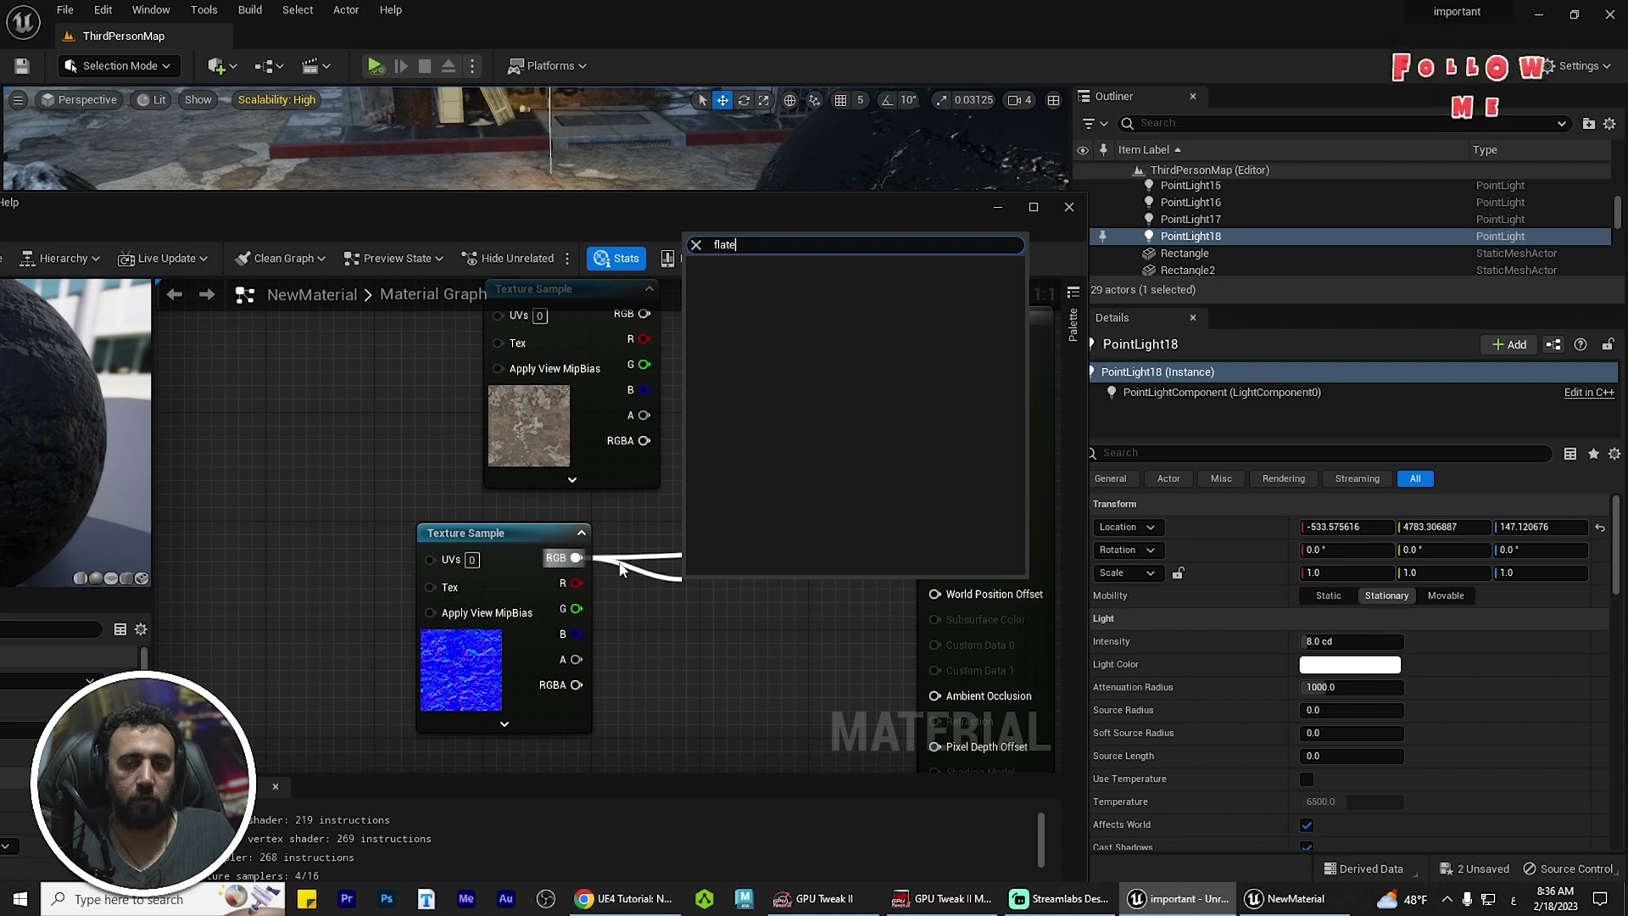
key(BackSpace)
click(734, 309)
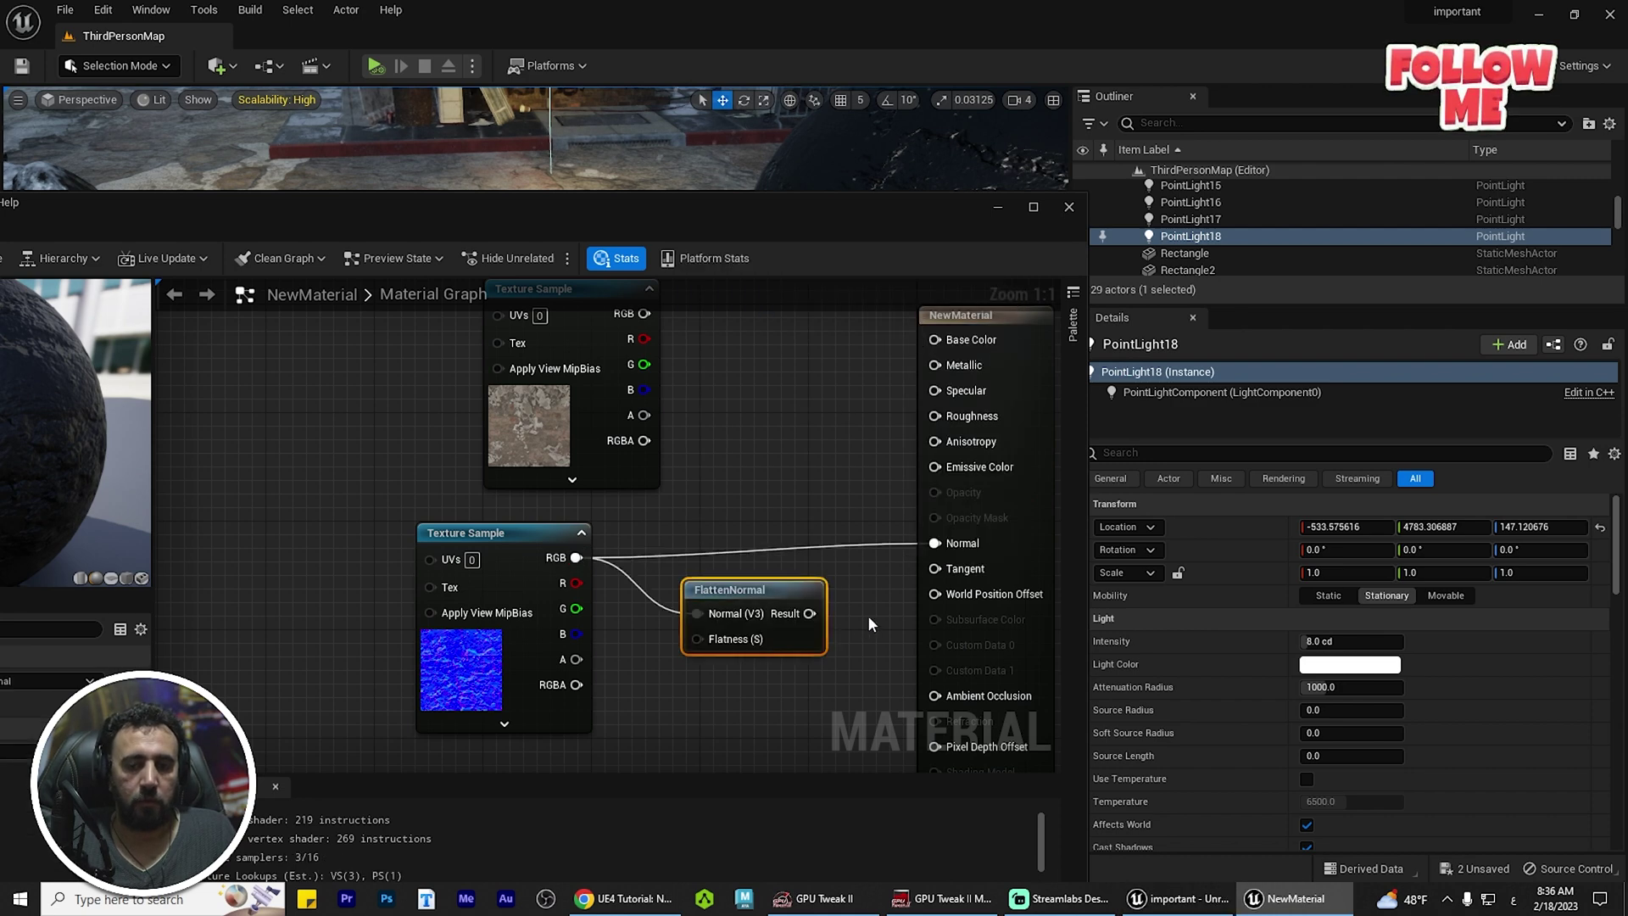
drag(939, 552, 936, 544)
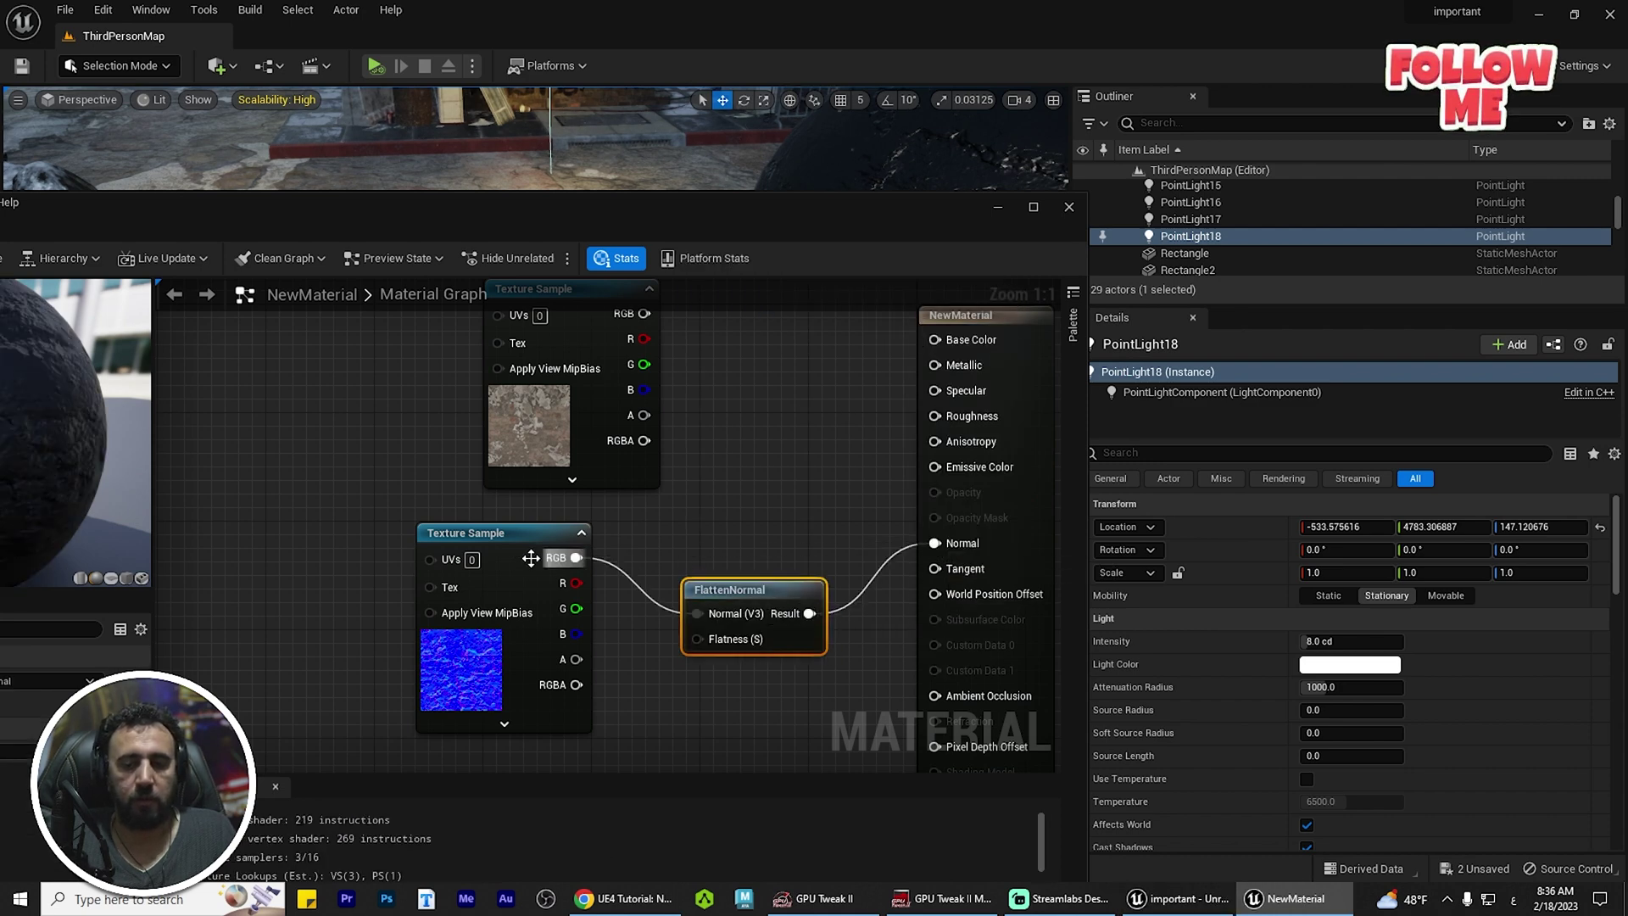
drag(511, 534, 349, 493)
drag(741, 592, 622, 535)
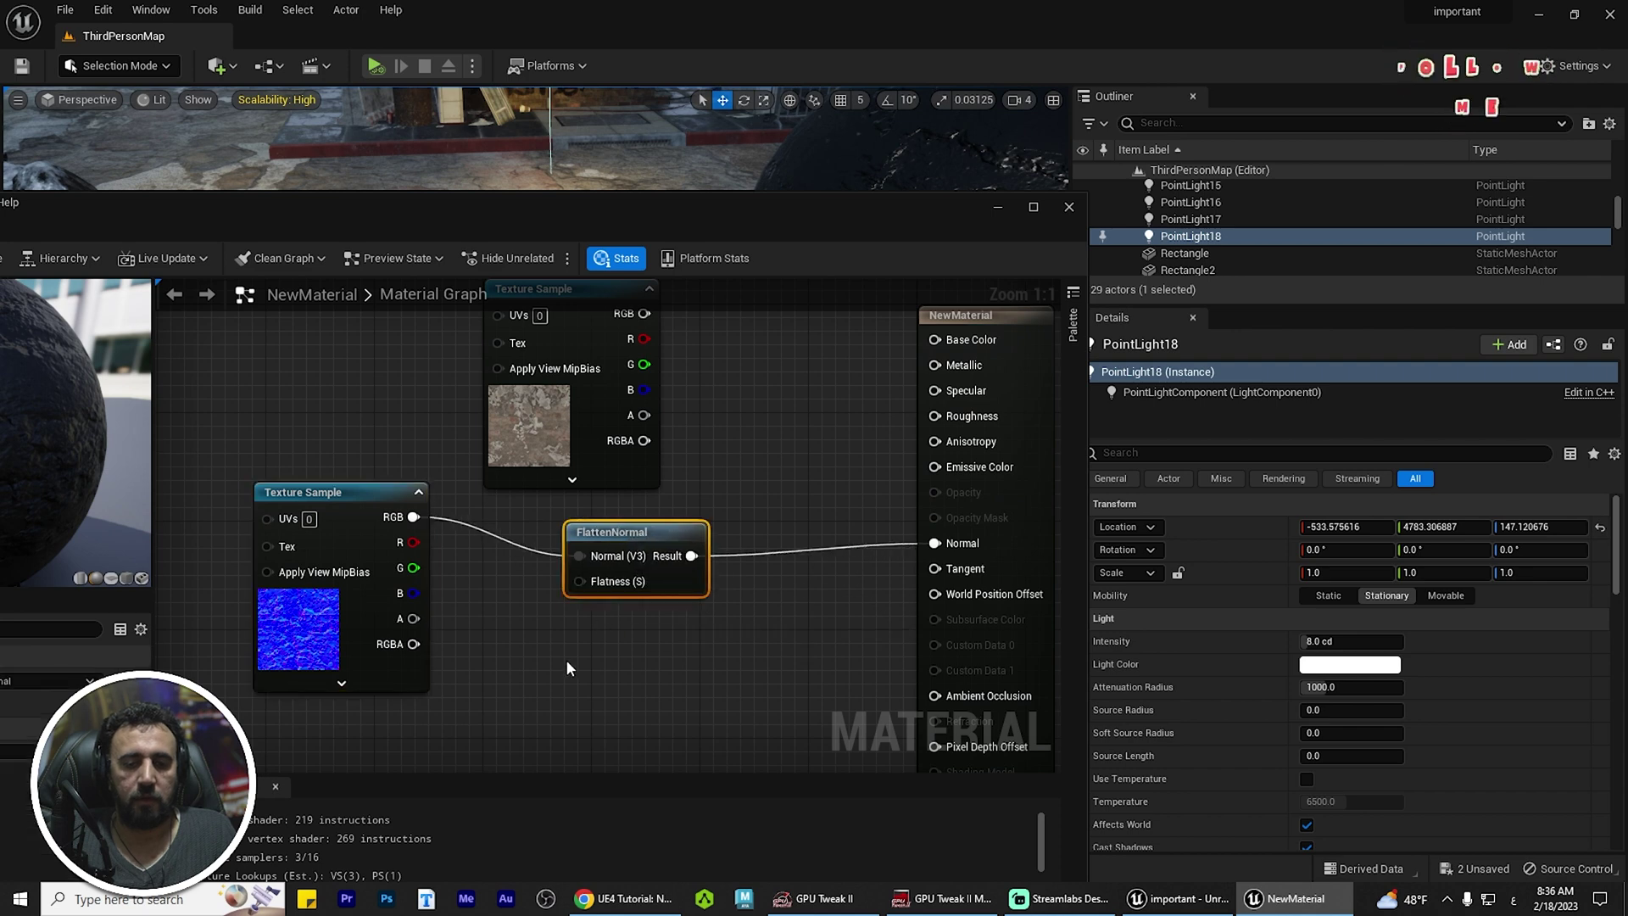
Promote the FlattenNormal node's Flatness input to a parameter with the default name
right_drag(566, 668, 758, 617)
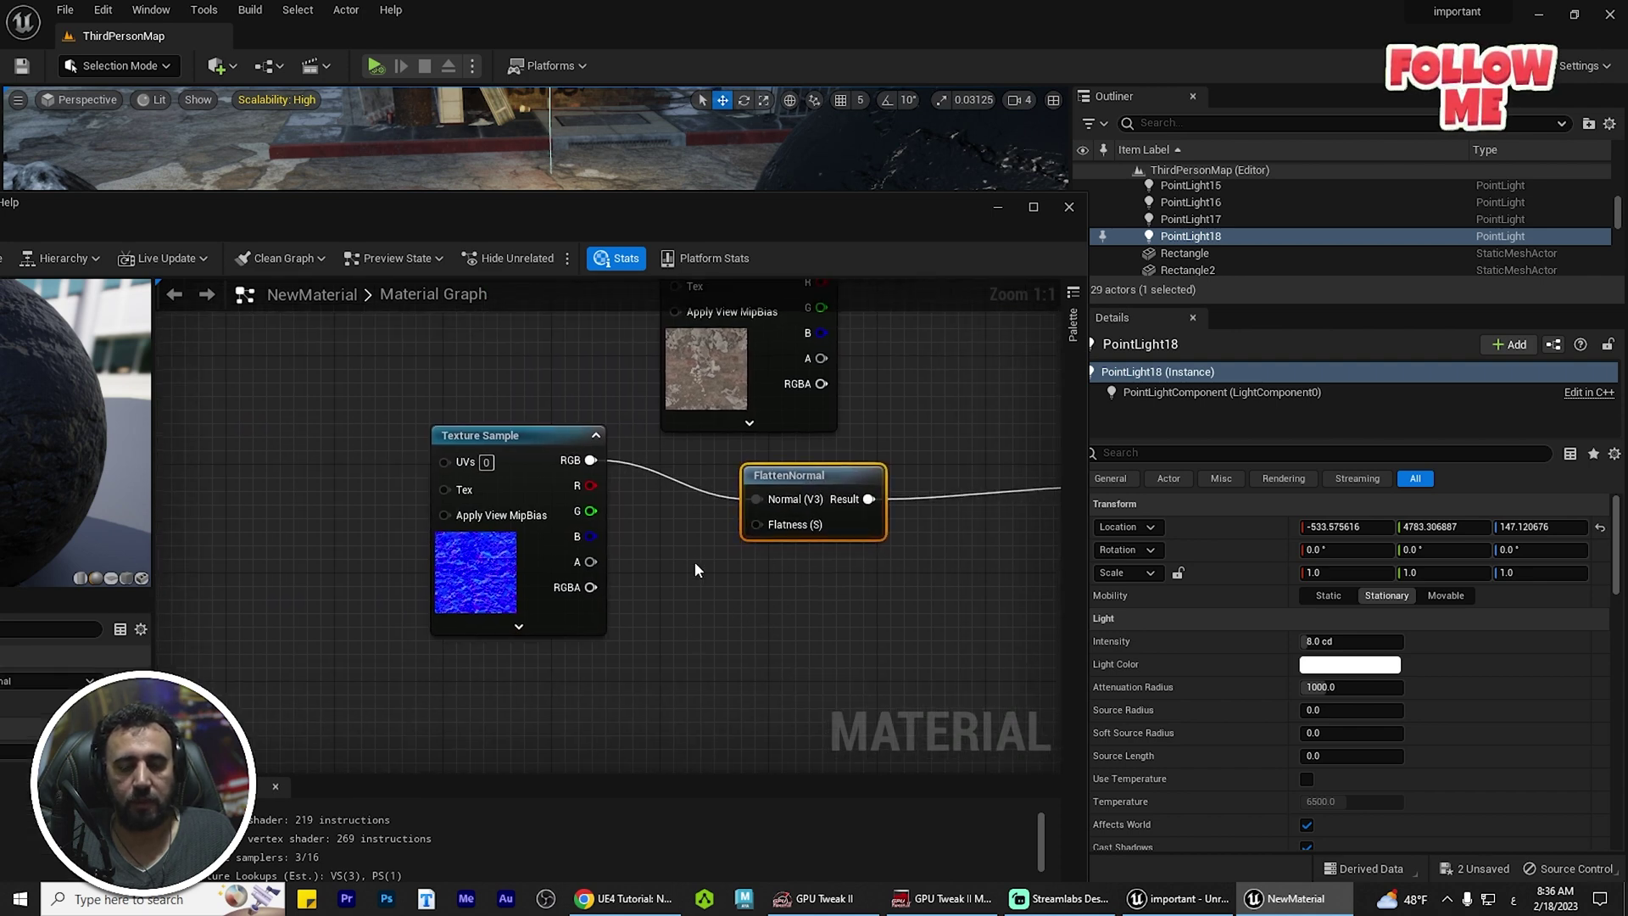
right_click(757, 529)
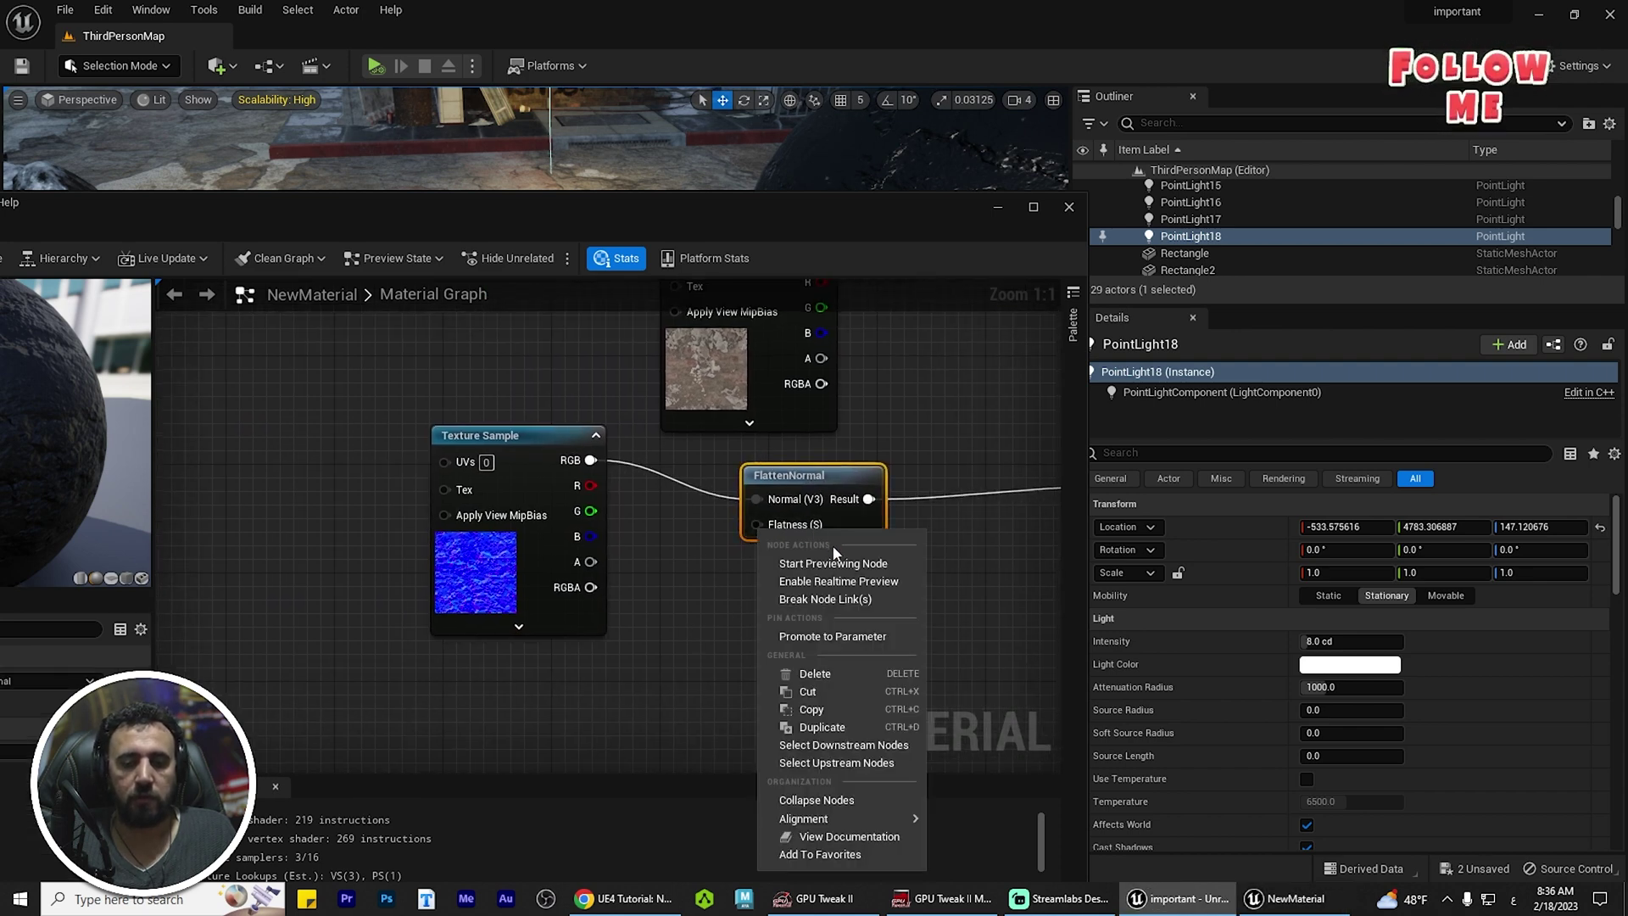
click(846, 636)
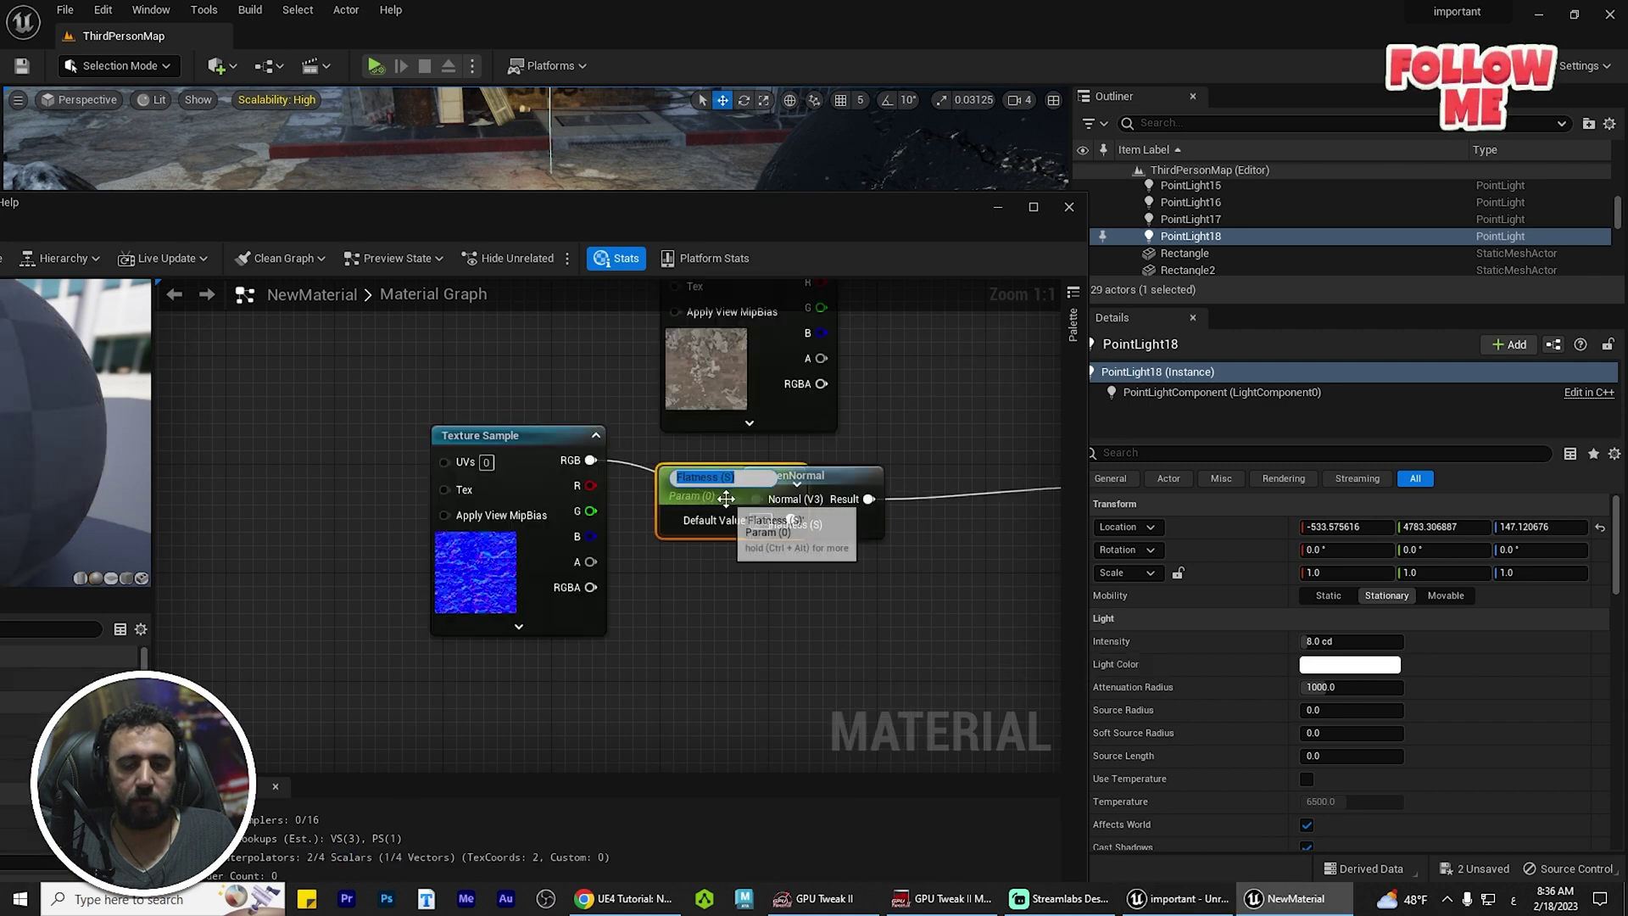
Arrange the normal texture above the Flatness parameter, both ahead of FlattenNormal, and move the group closer to the material output
drag(836, 483, 659, 687)
drag(546, 437, 423, 343)
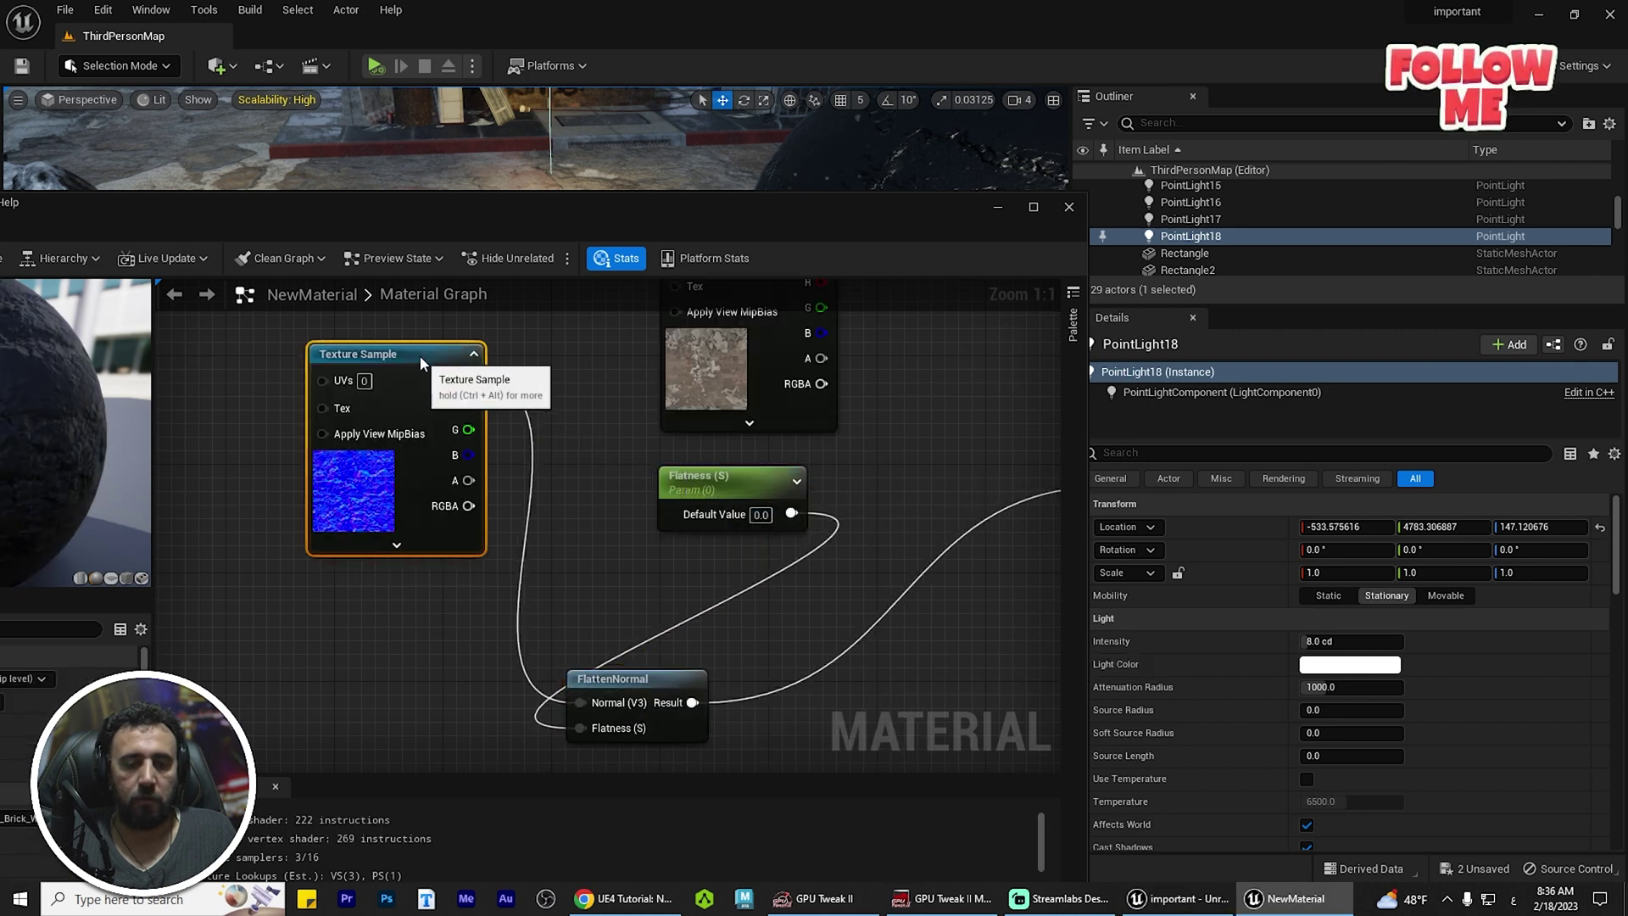
drag(702, 475, 259, 718)
right_drag(737, 634, 817, 619)
drag(434, 355, 379, 487)
right_drag(710, 573, 724, 483)
scroll(725, 483, down, 2)
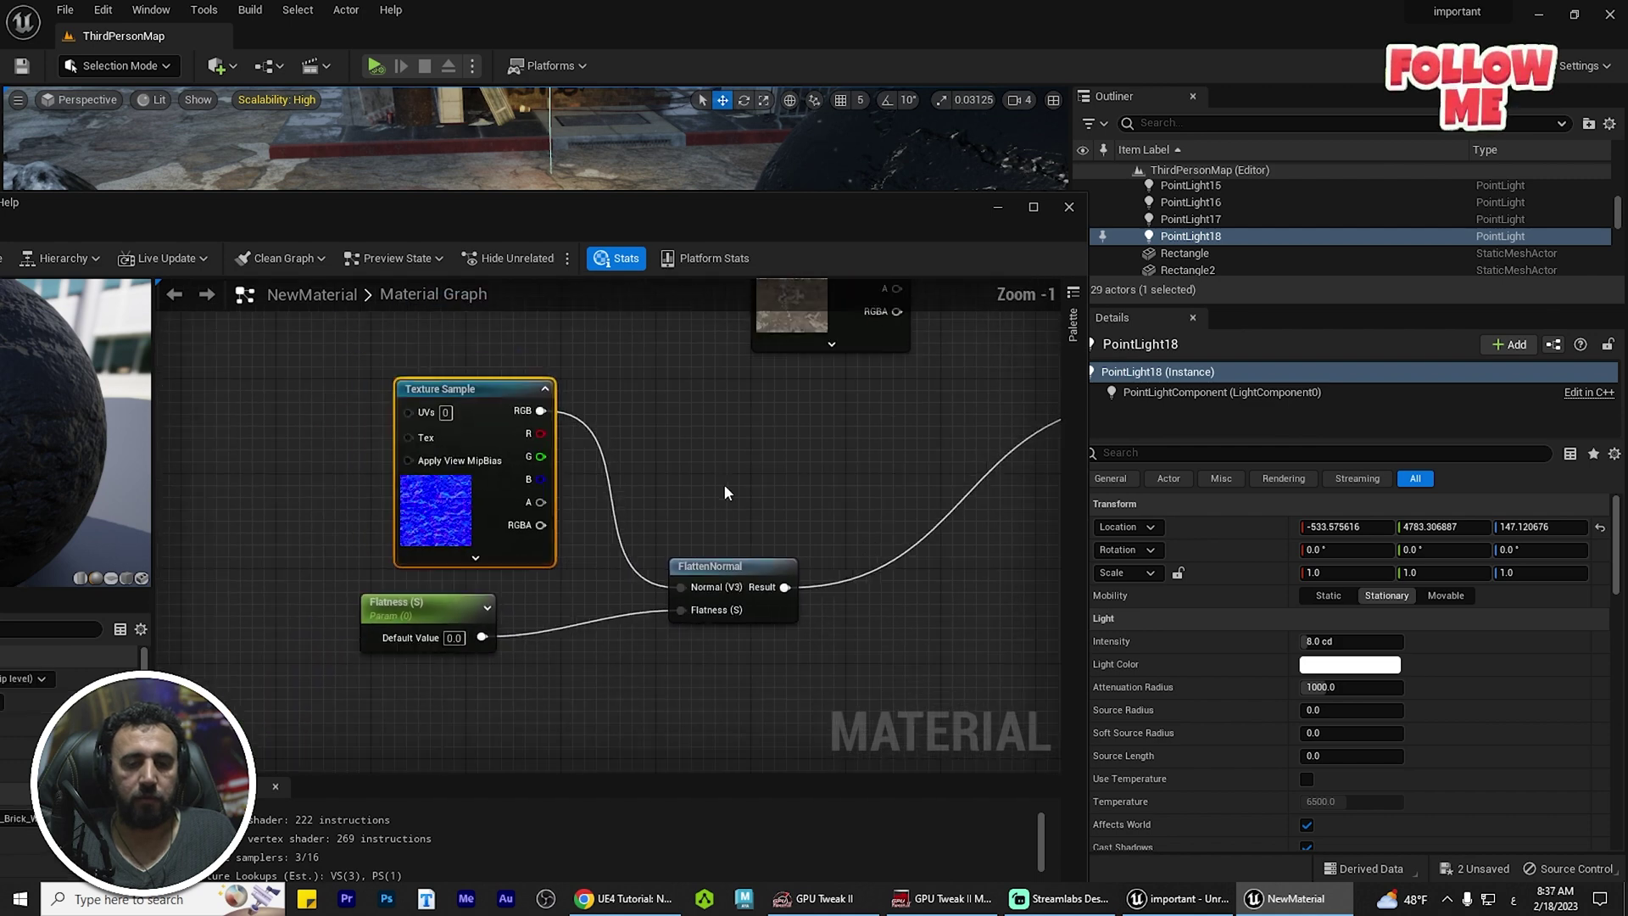
right_drag(847, 480, 689, 511)
drag(264, 629, 243, 632)
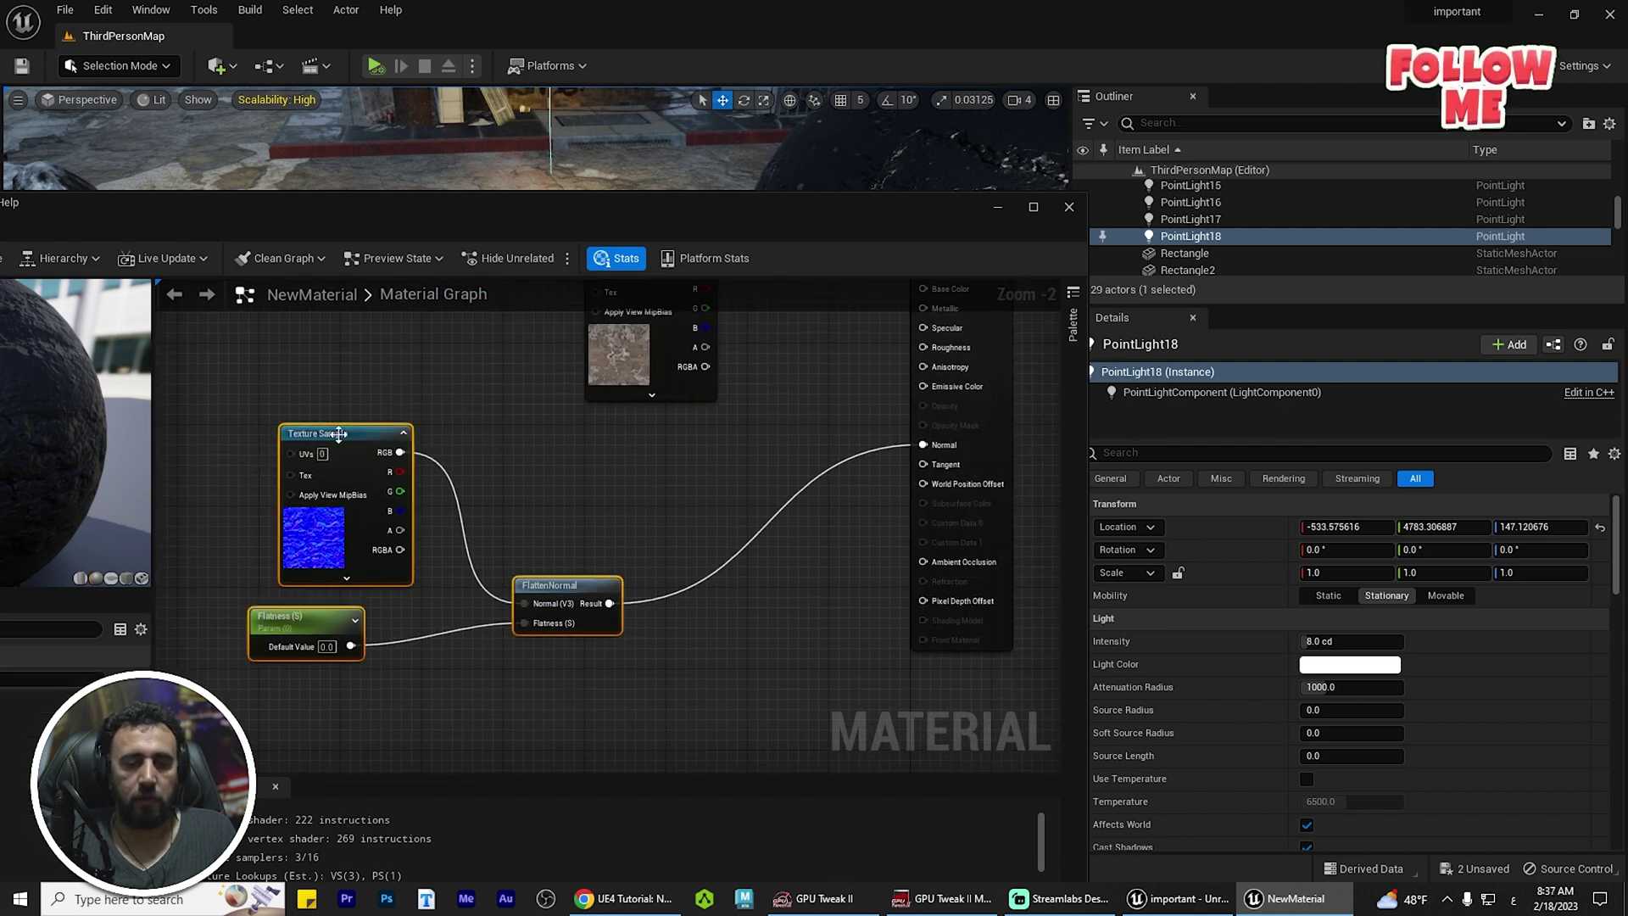
drag(364, 438, 516, 407)
right_drag(650, 433, 908, 469)
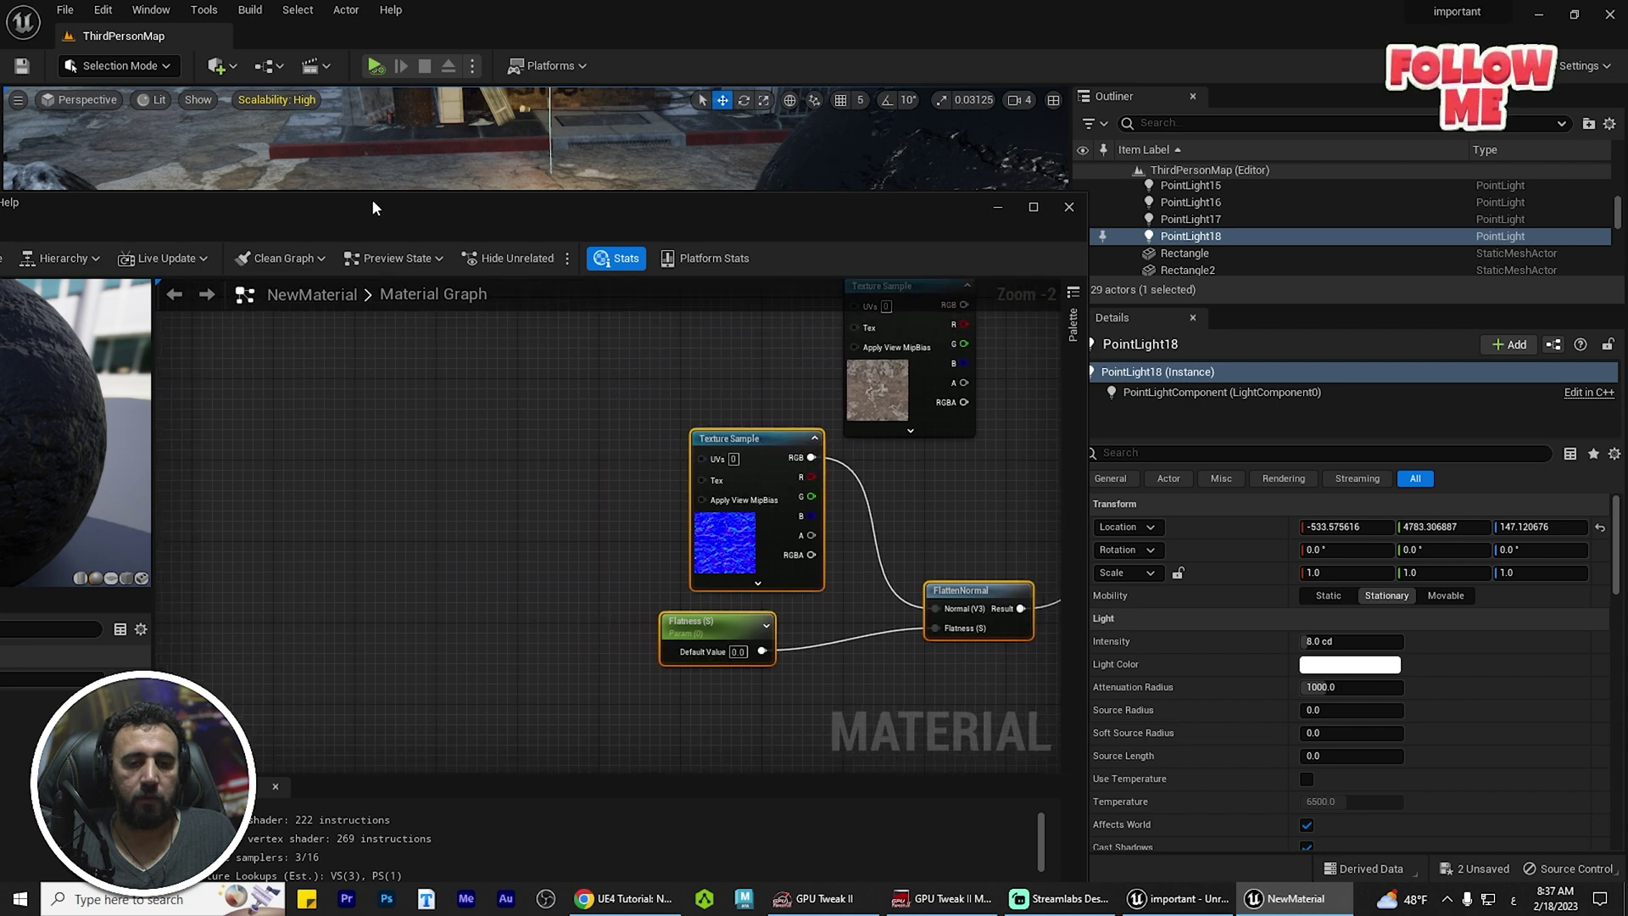
Save NewMaterial with its flattened normal setup and close the material editor
drag(373, 204, 629, 206)
drag(371, 222, 520, 195)
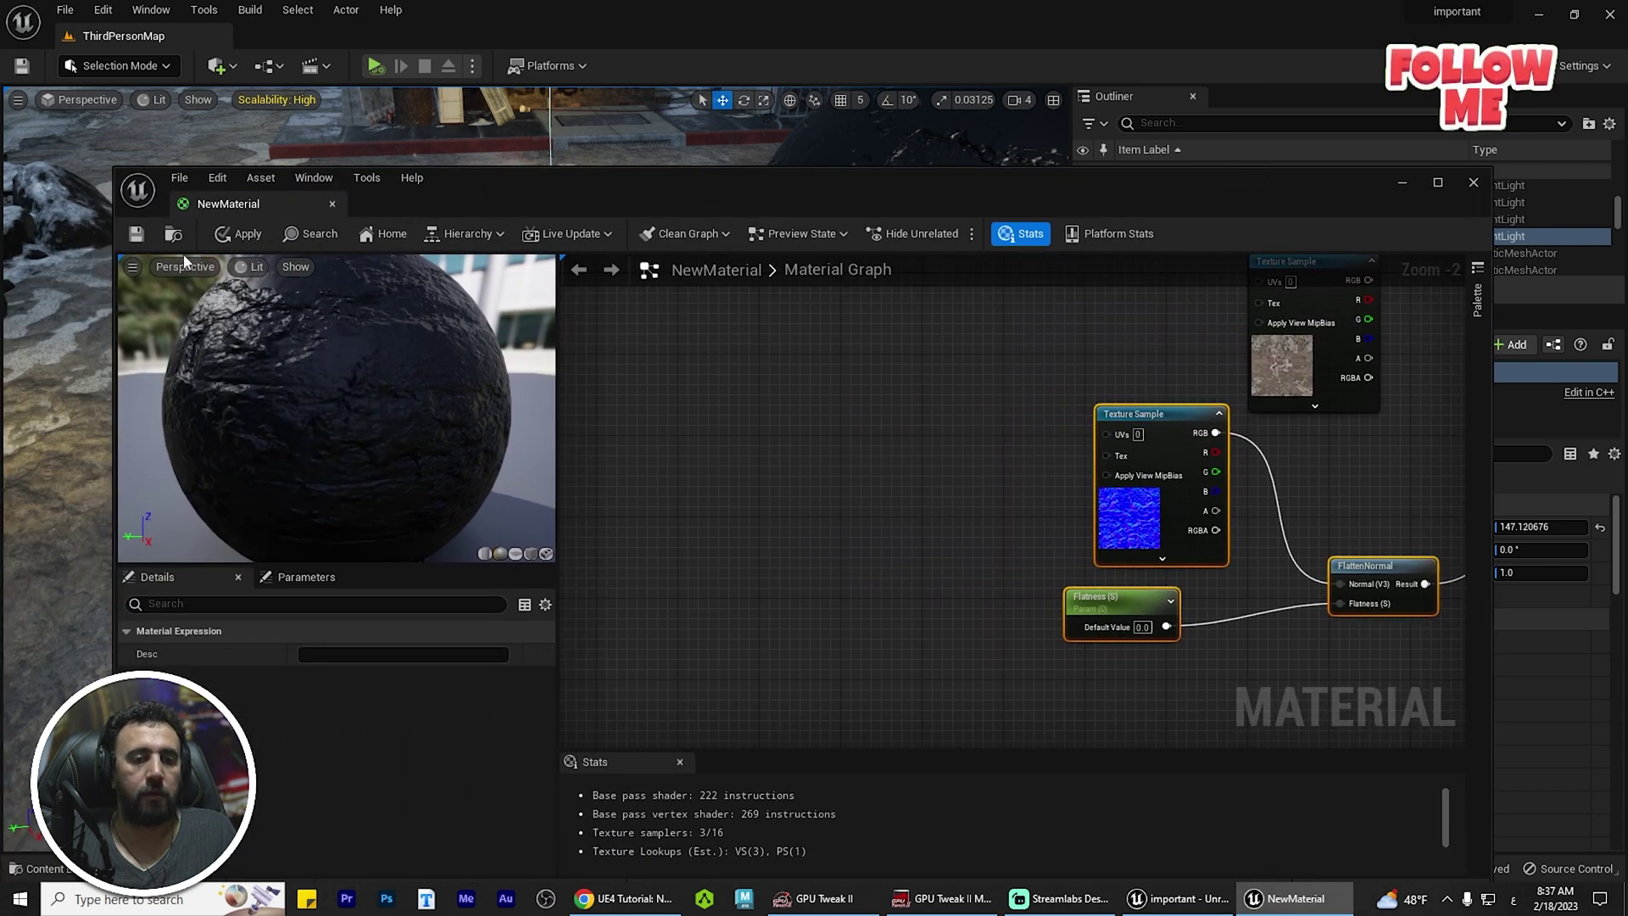
click(140, 241)
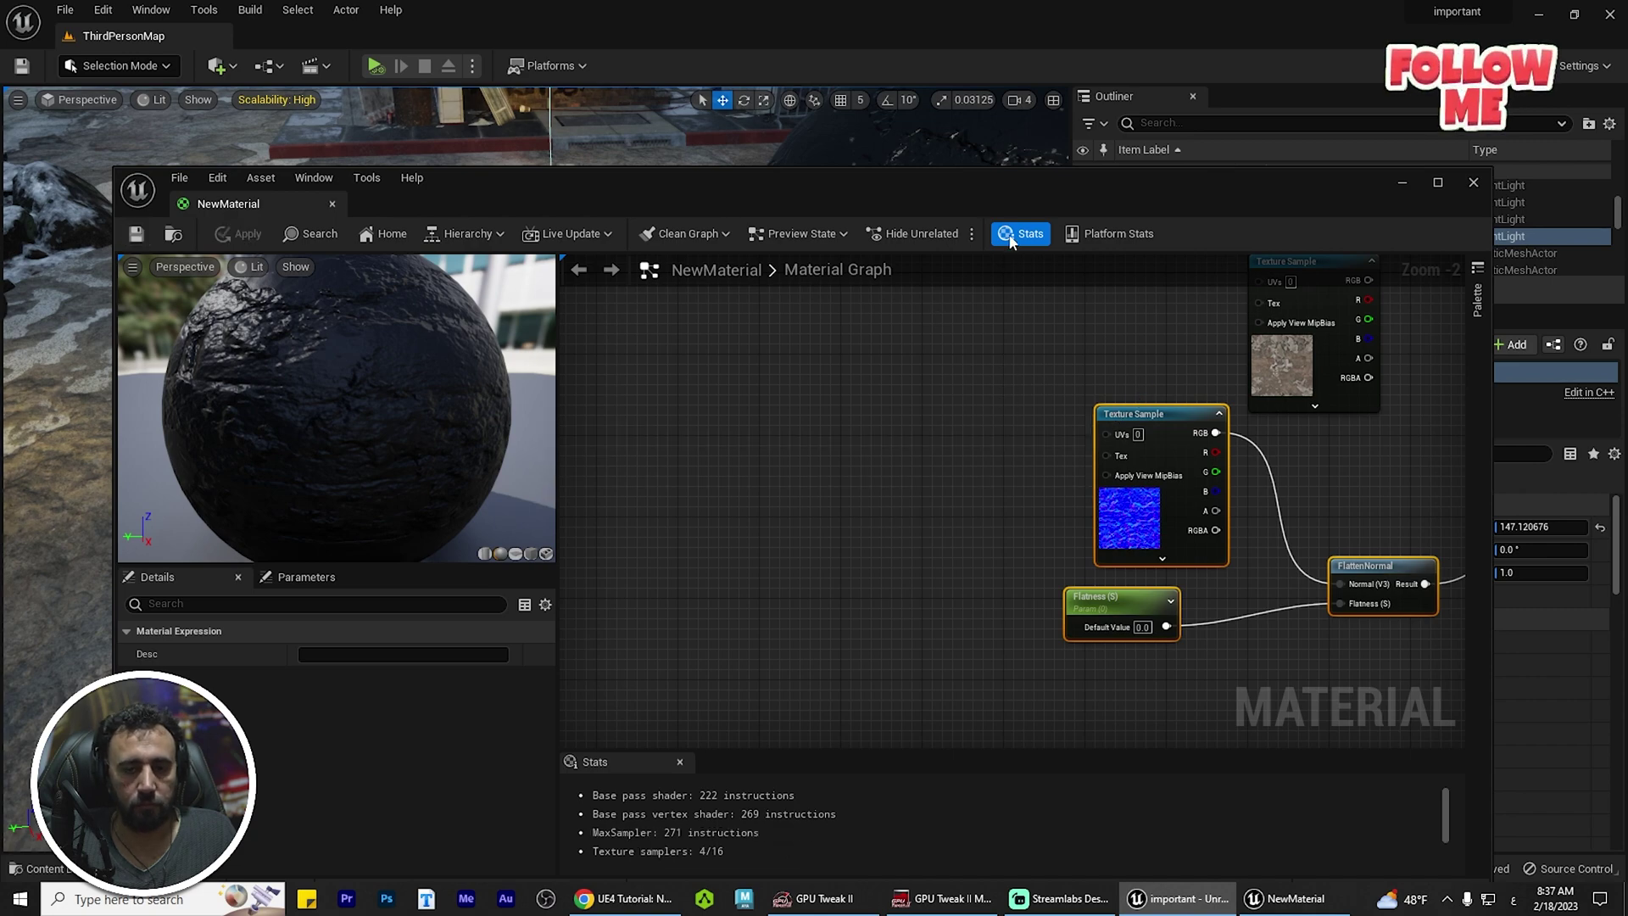
drag(1025, 200, 444, 295)
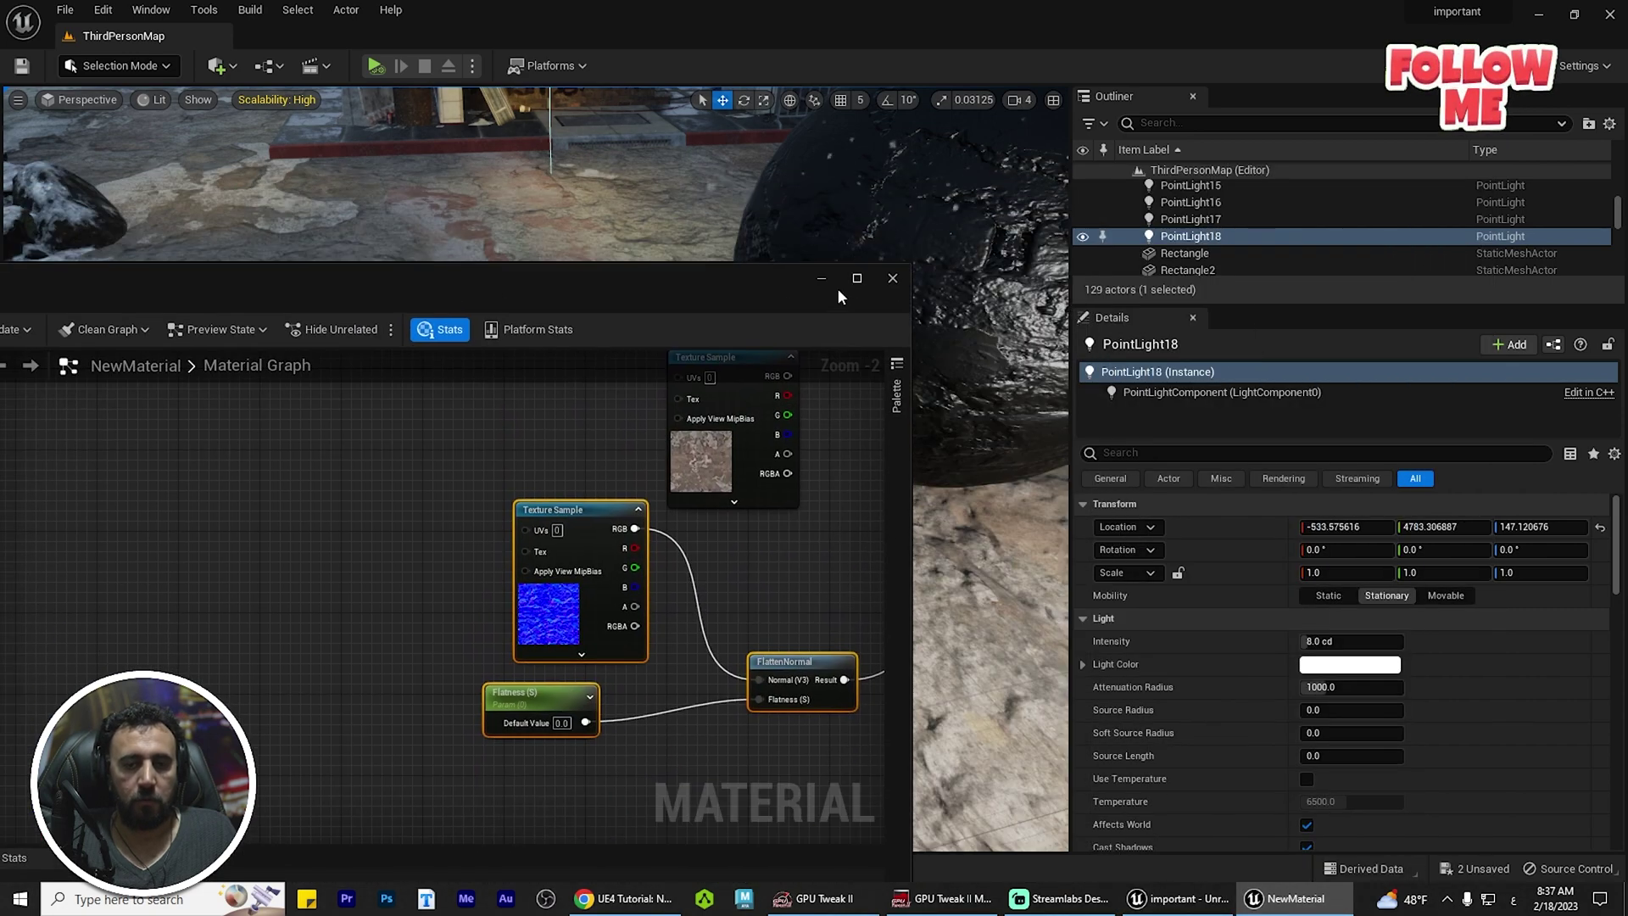
click(894, 278)
Create a material instance named NewMaterial_Inst from NewMaterial and apply it to the sphere
right_click(619, 593)
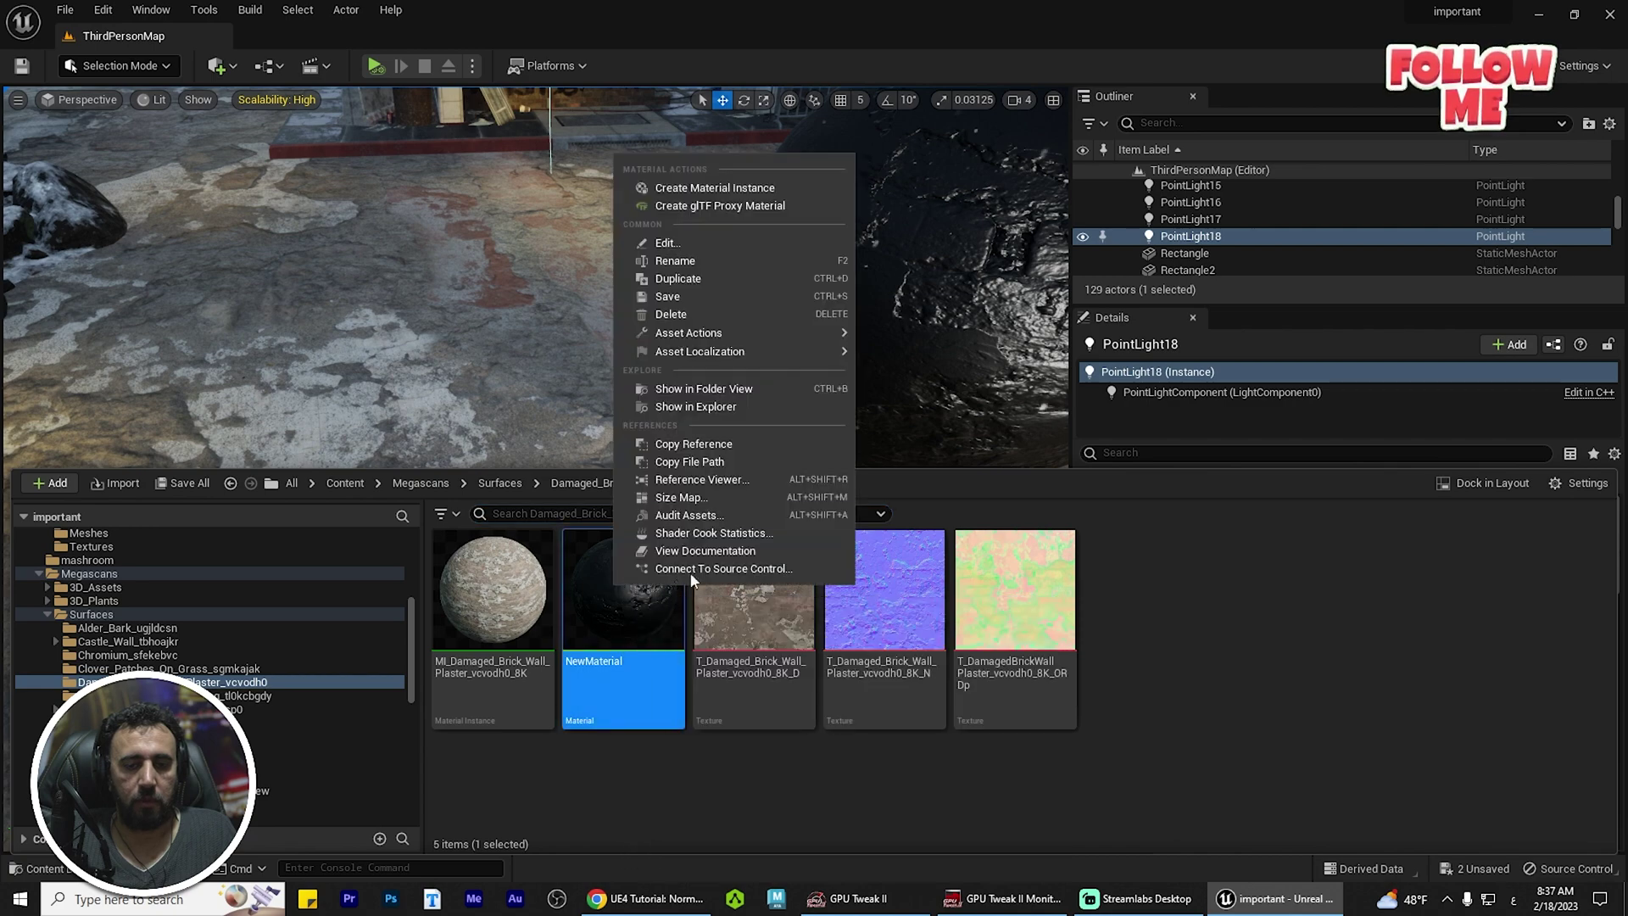
click(715, 188)
key(Return)
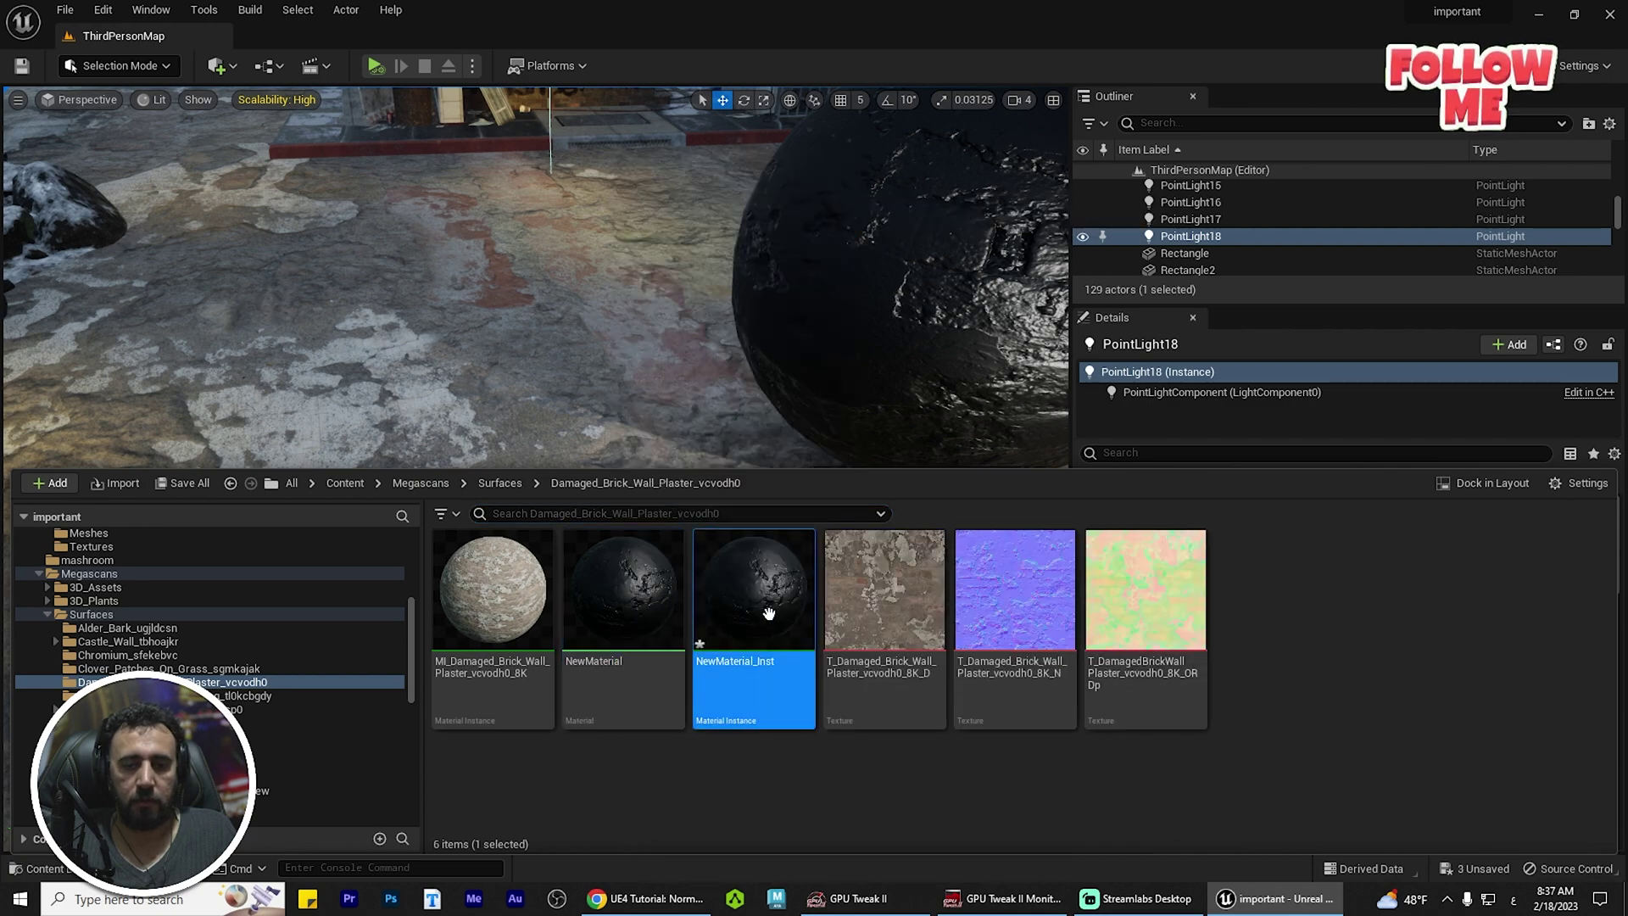
drag(771, 610, 920, 286)
key(ctrl+space)
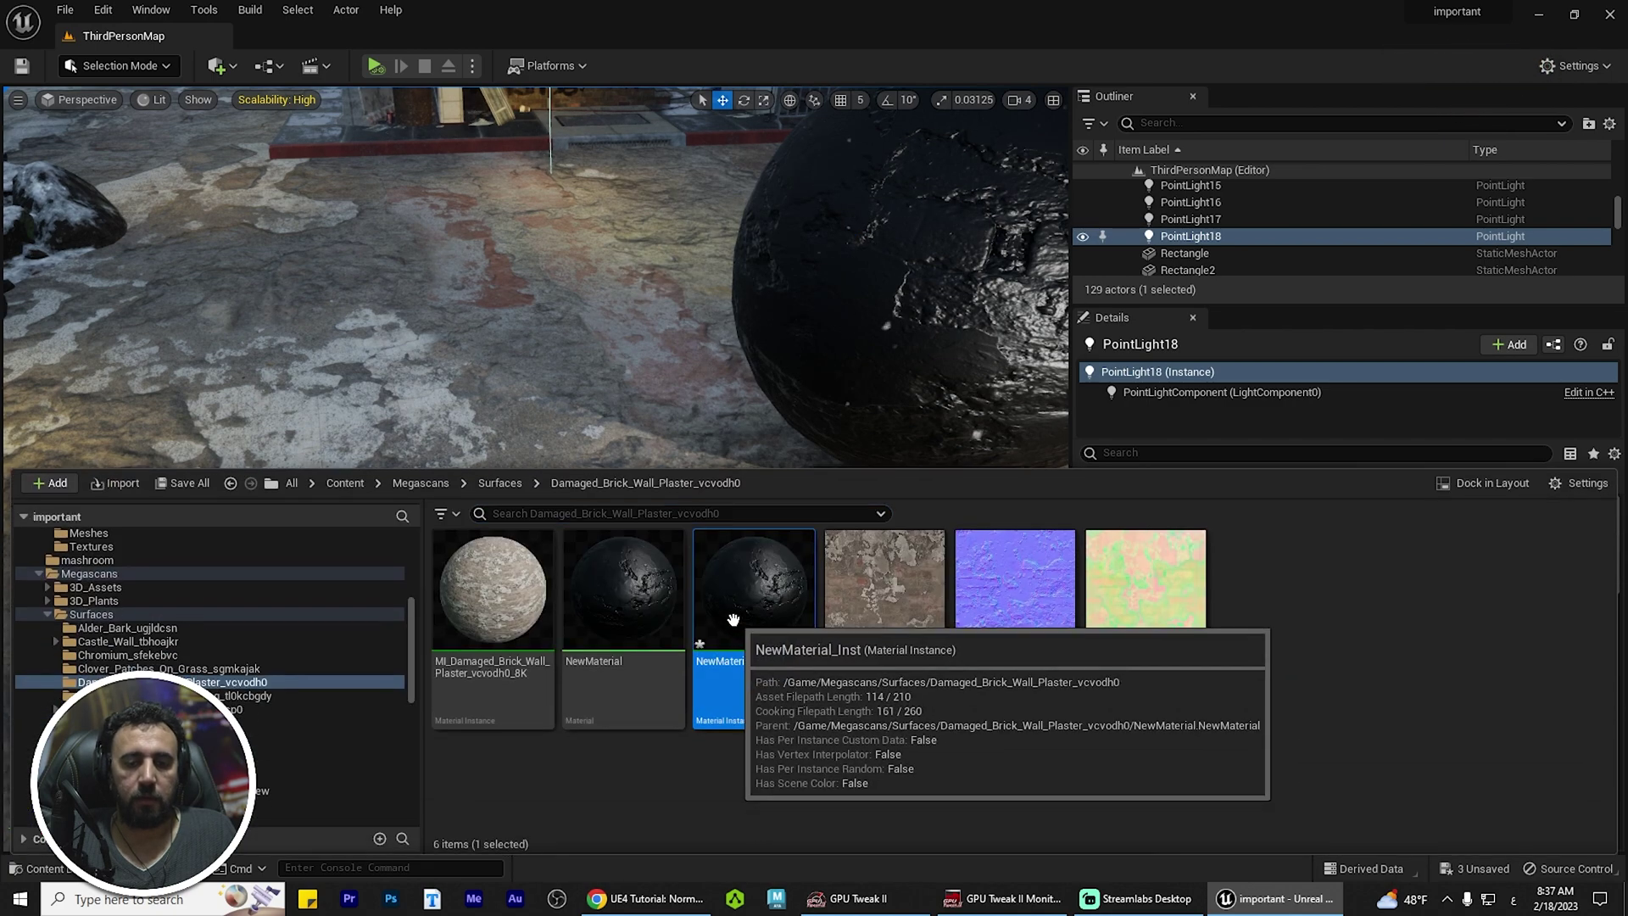
Open NewMaterial_Inst, override Flatness with about -0.81, and enlarge the level viewport to show the sphere beside the instance settings
double_click(731, 618)
double_click(970, 109)
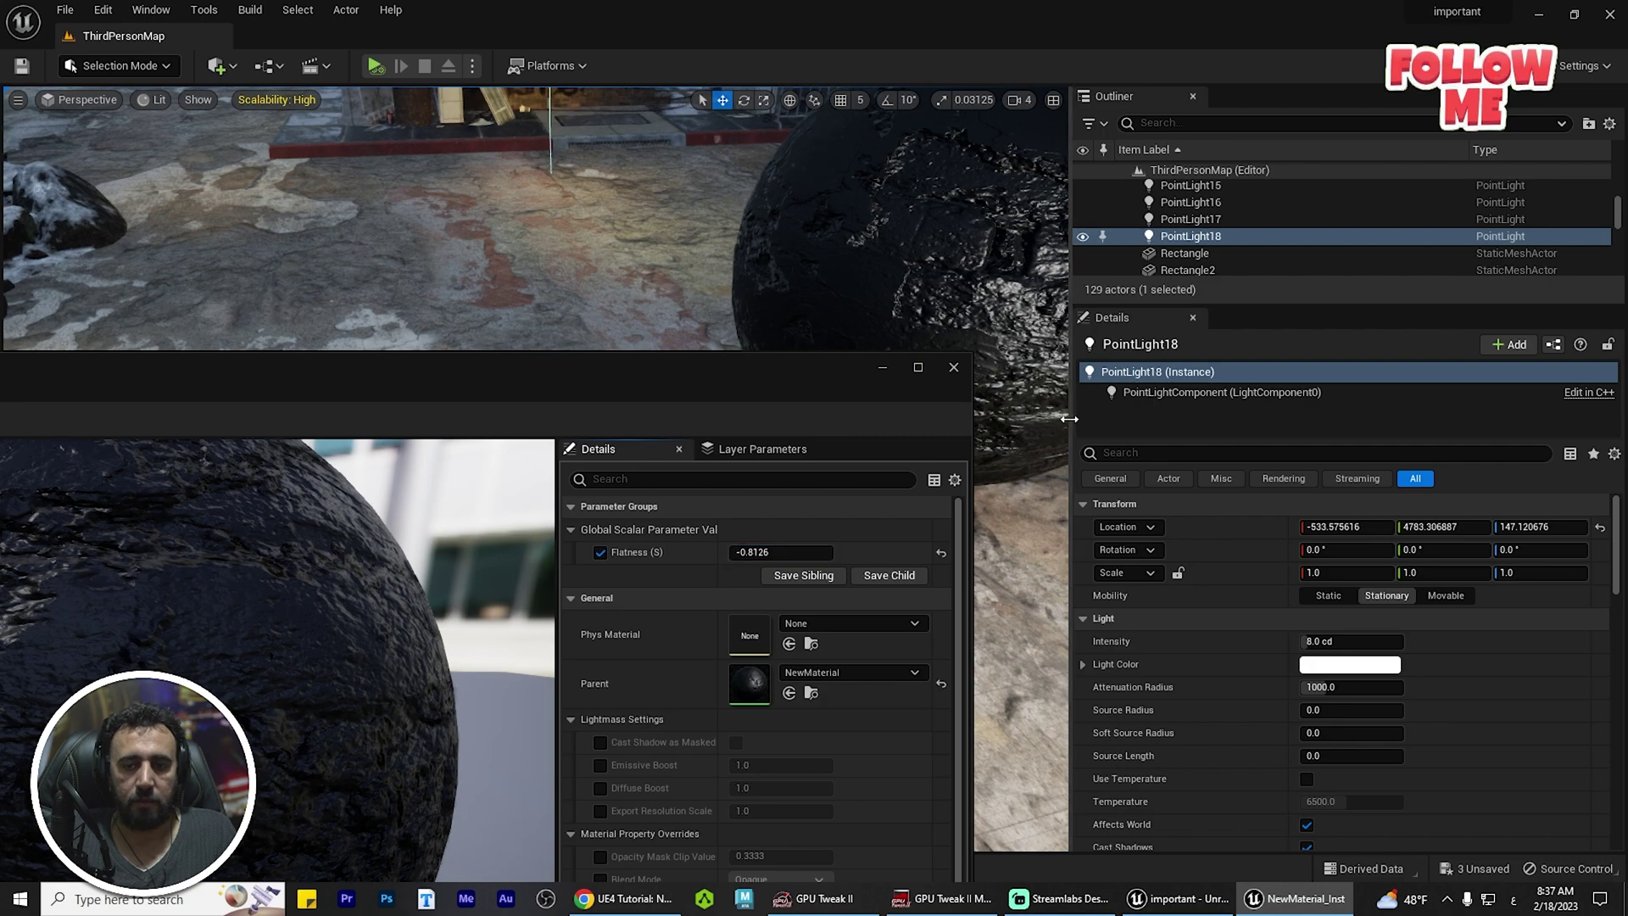
drag(1070, 419, 1472, 418)
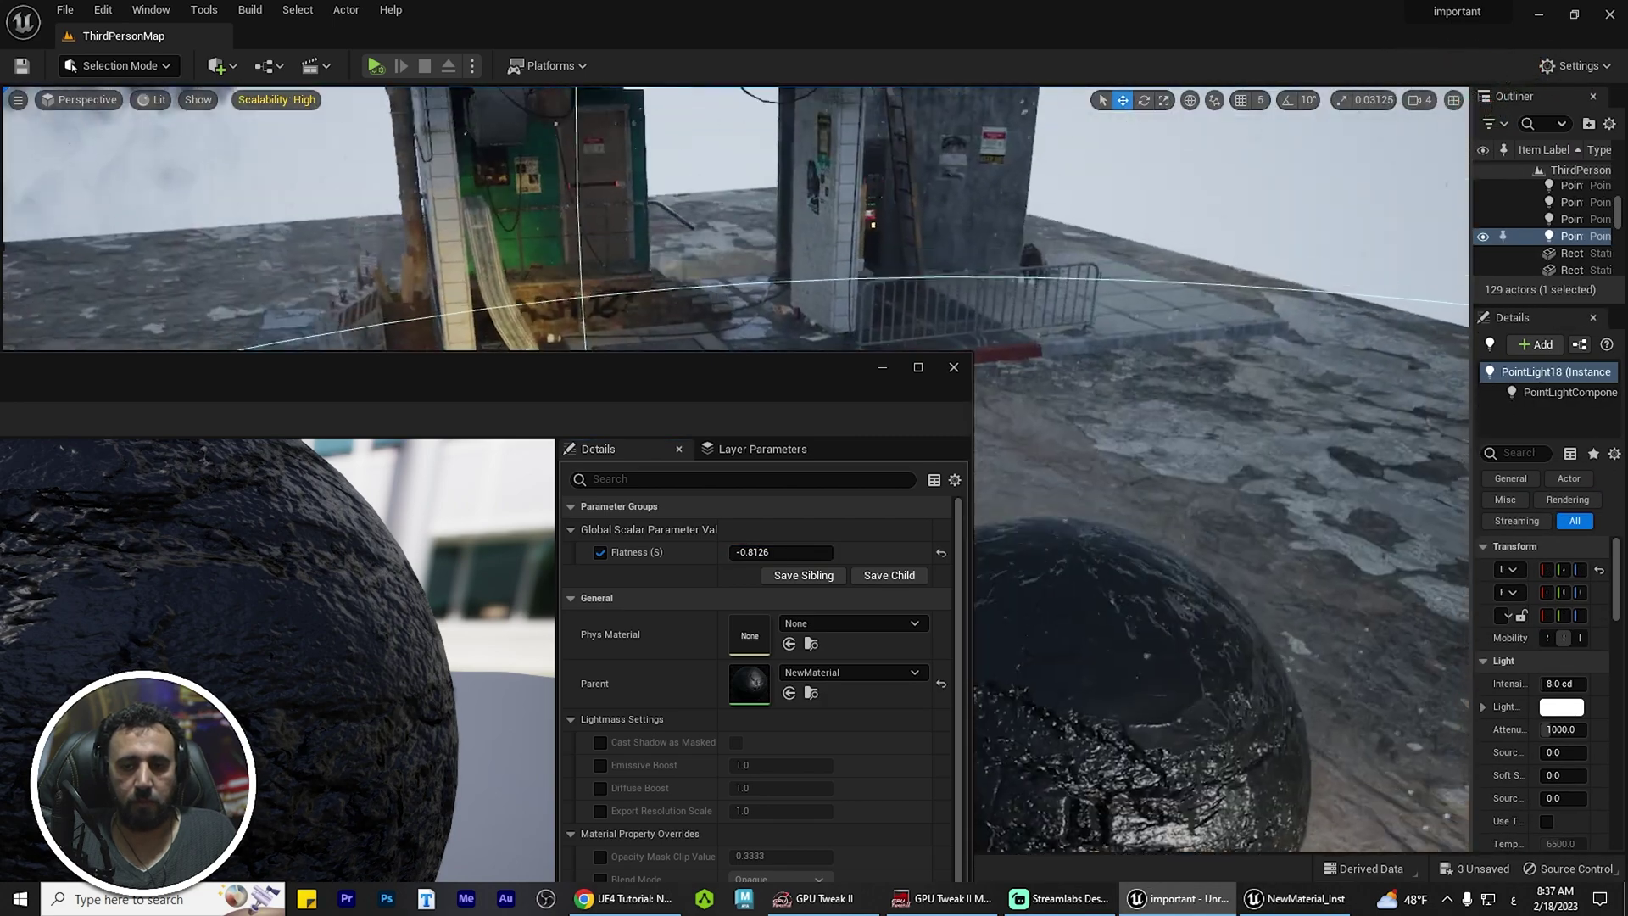
right_drag(1086, 466, 917, 536)
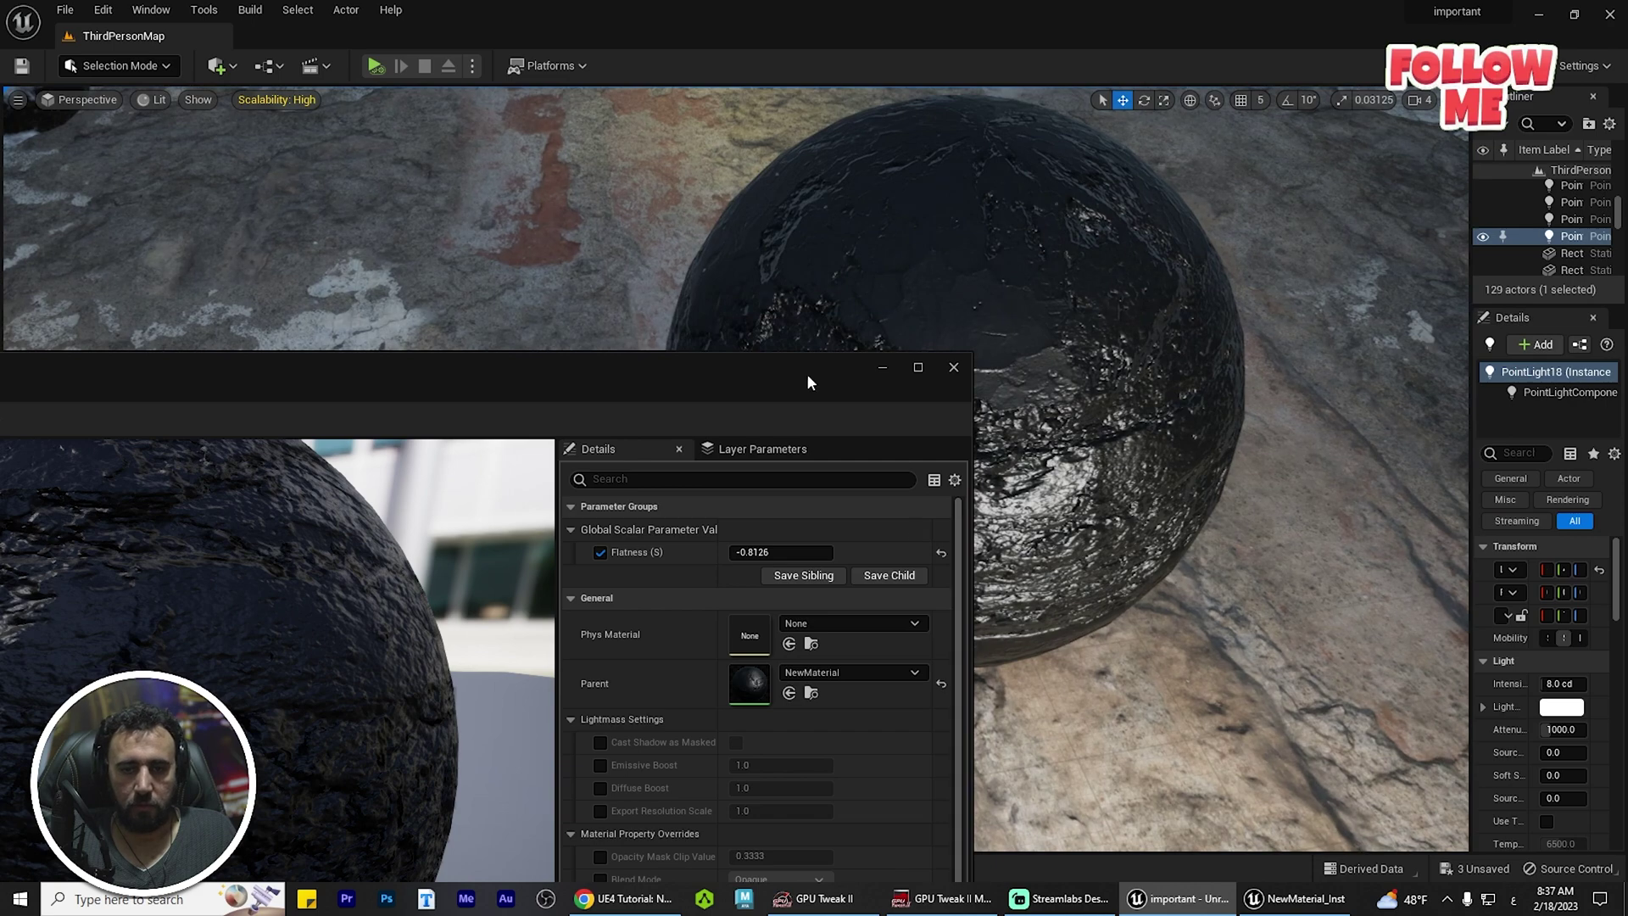
drag(806, 373, 488, 267)
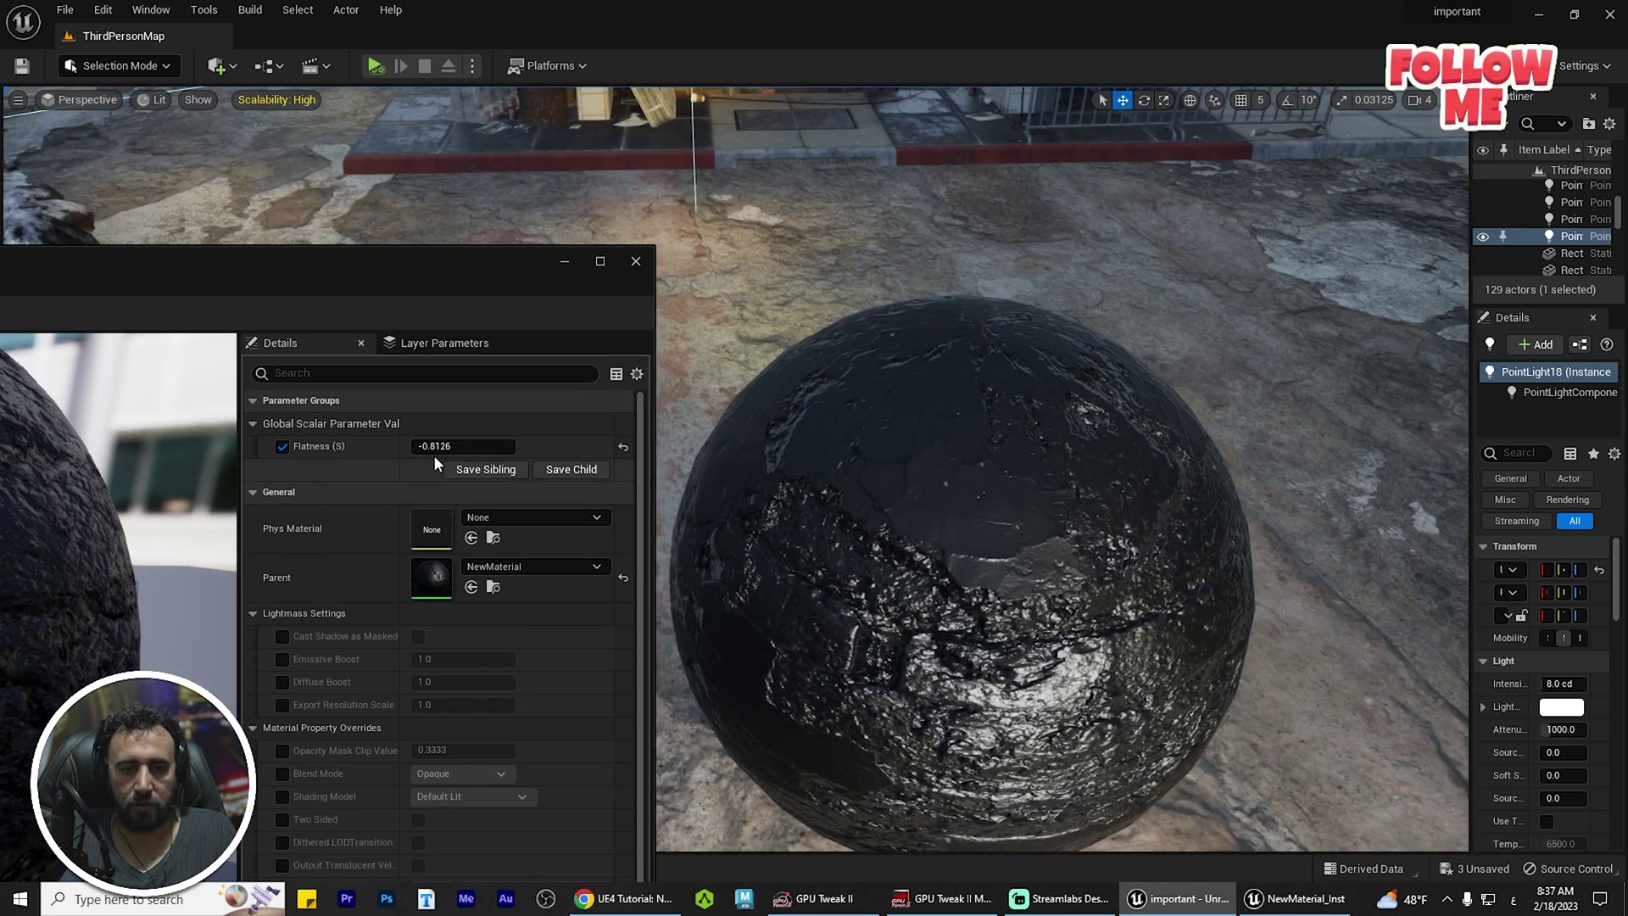
Lower the instance's Flatness to about -1.50 and inspect the stronger surface relief on the sphere
drag(463, 446, 430, 446)
right_drag(1014, 712, 1120, 670)
right_drag(856, 280, 764, 368)
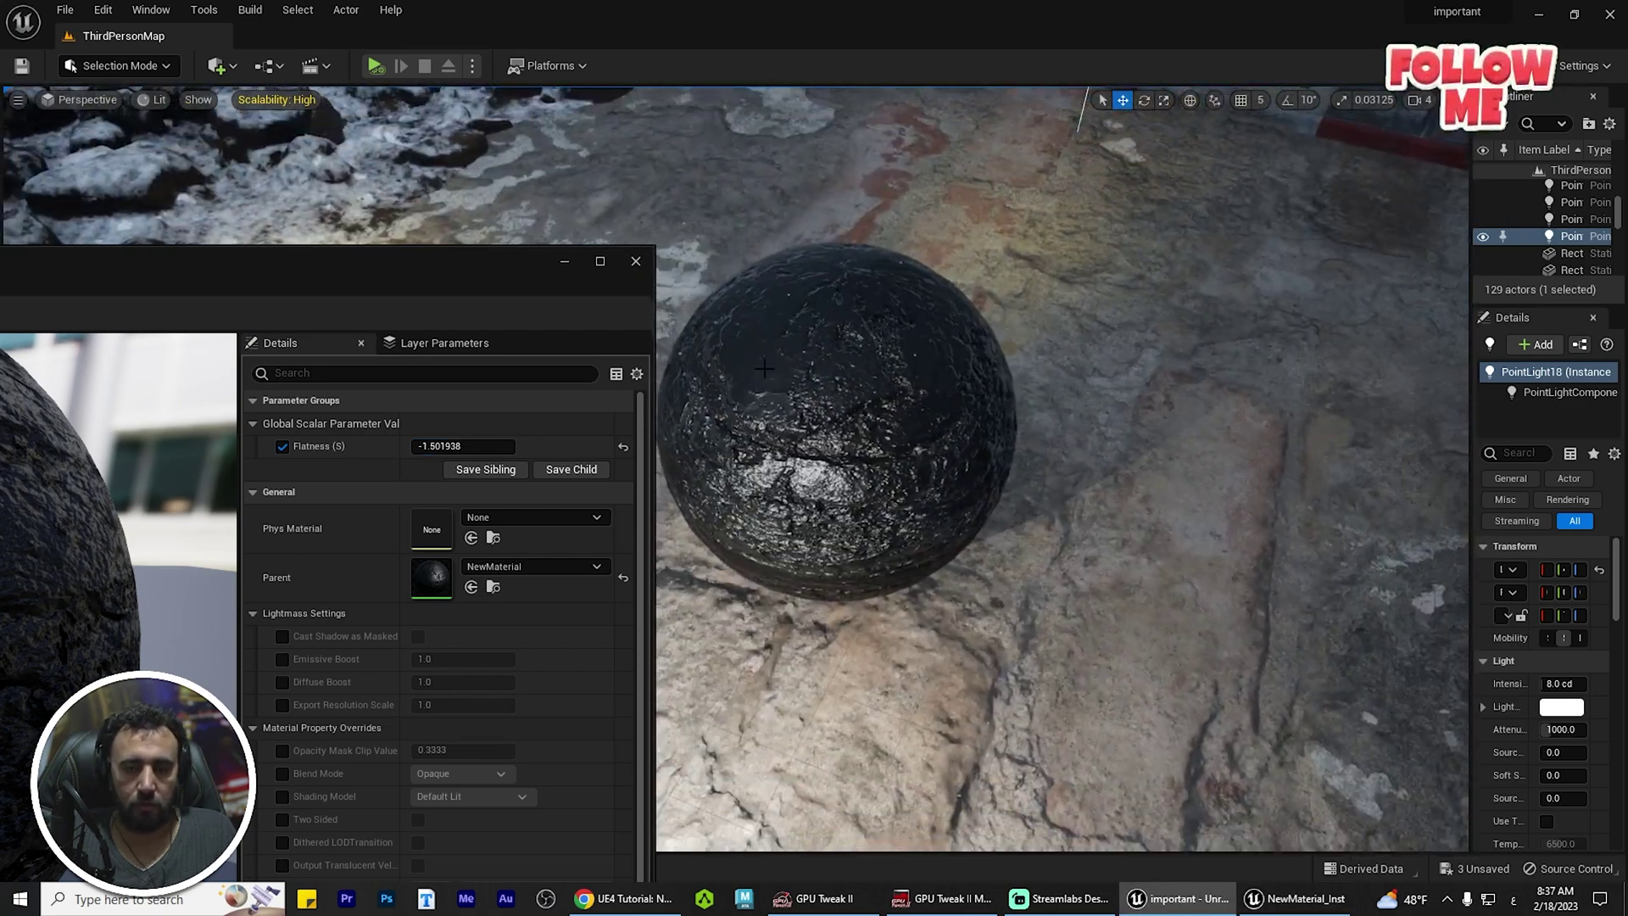
Reopen NewMaterial, connect the brick plaster diffuse texture's RGB output to Base Color, and save the material
drag(481, 292, 1371, 253)
key(ctrl+space)
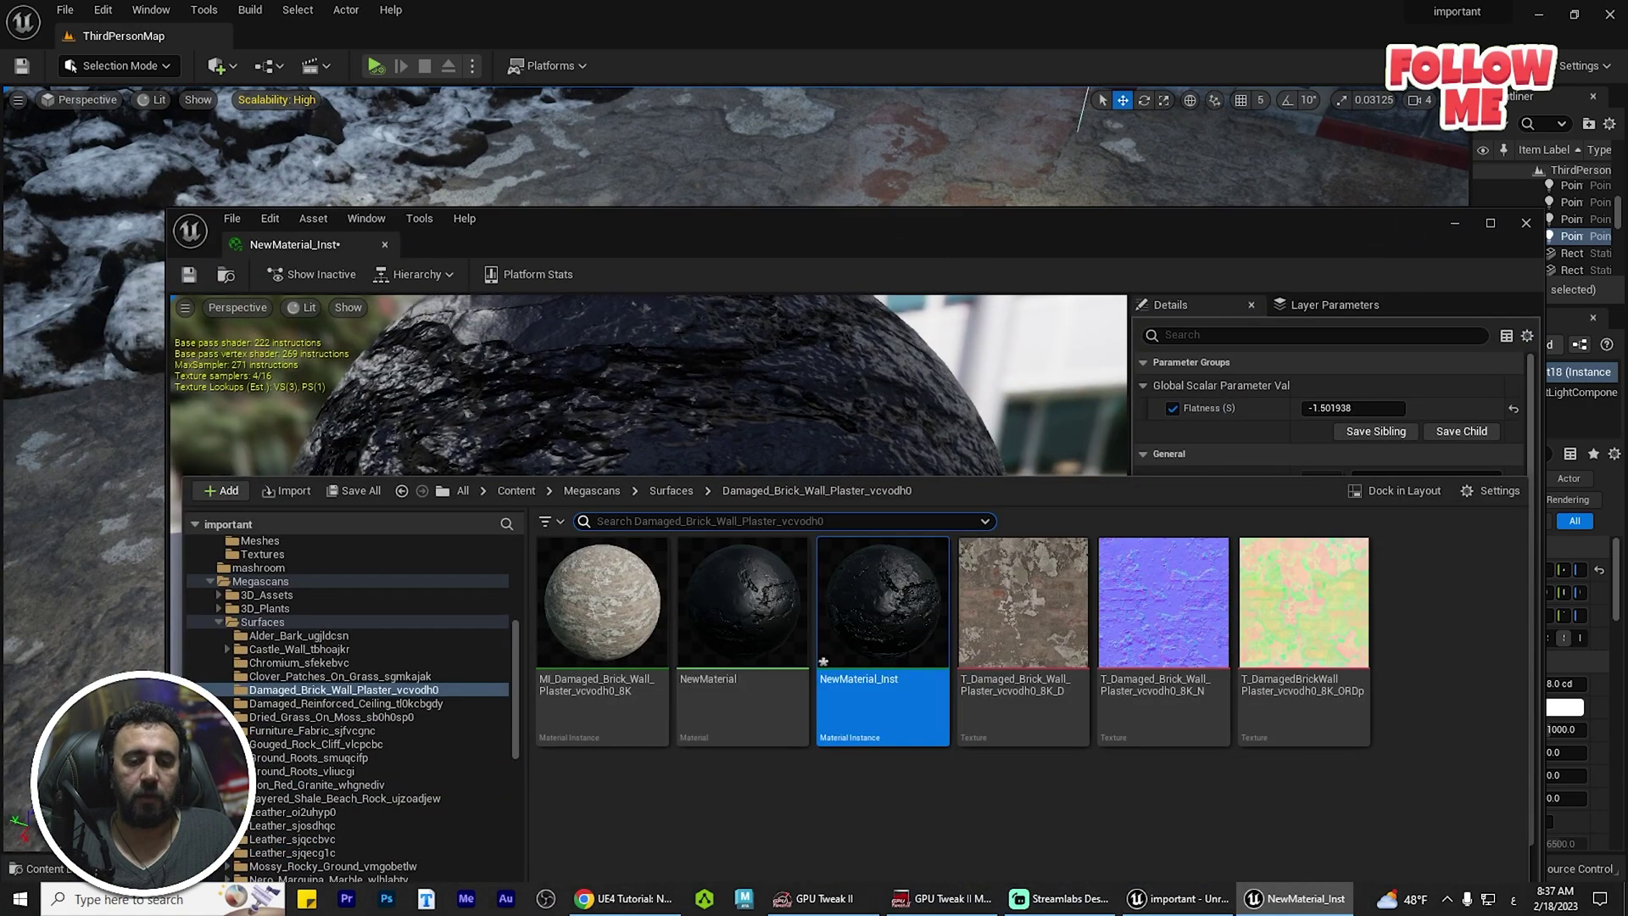
double_click(754, 600)
right_drag(854, 456, 1108, 561)
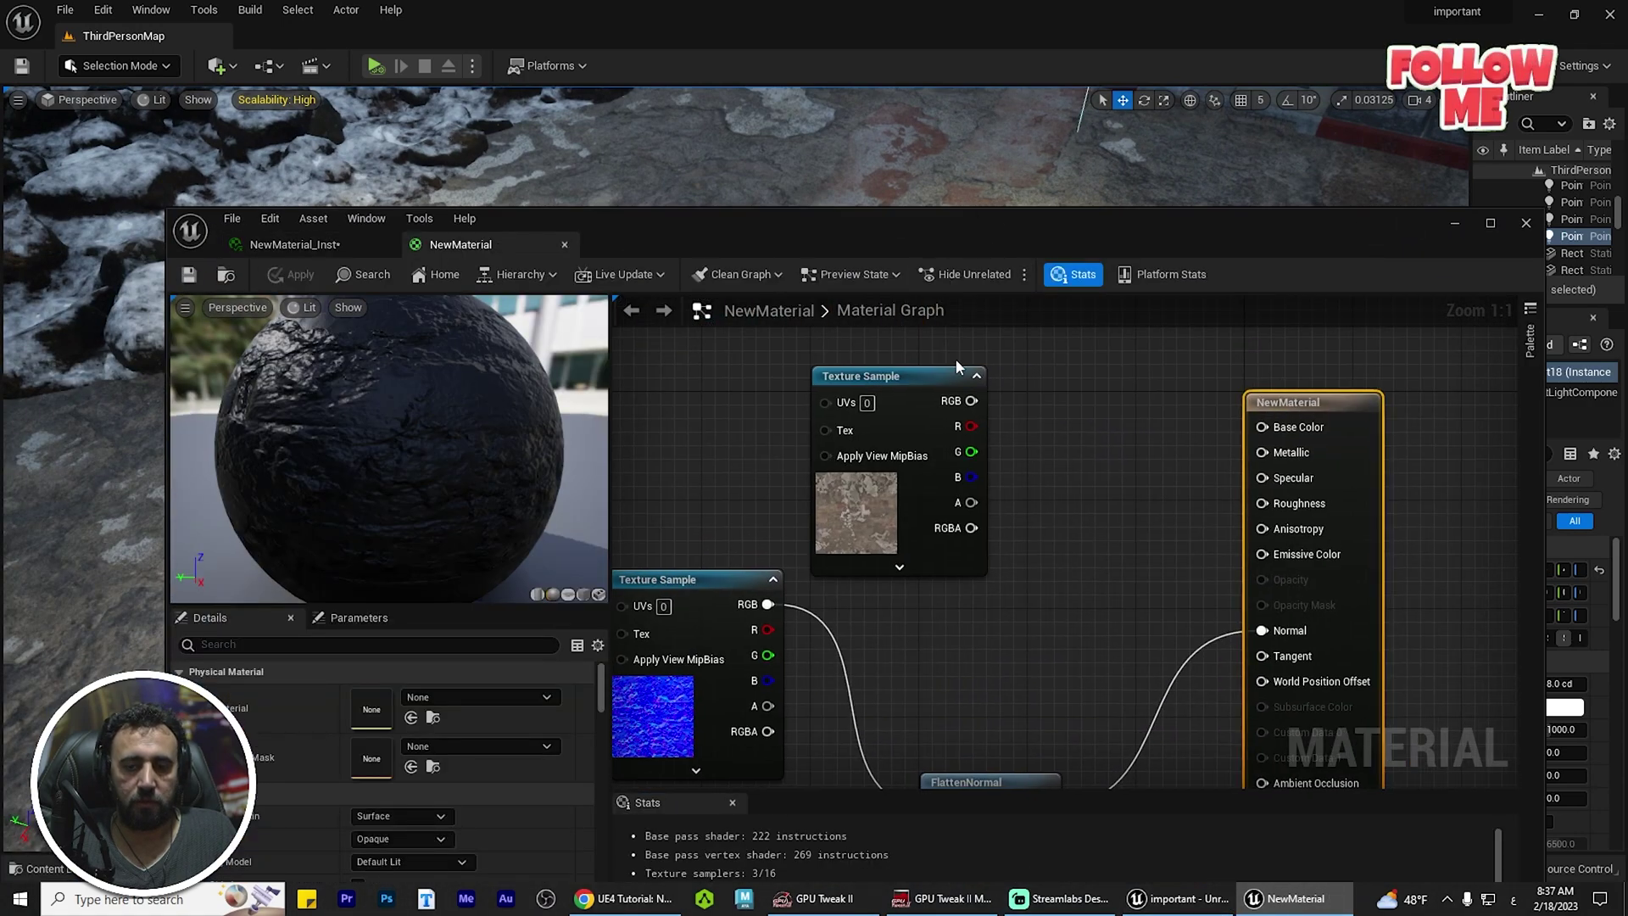
drag(1288, 434, 1288, 431)
right_drag(607, 366, 679, 342)
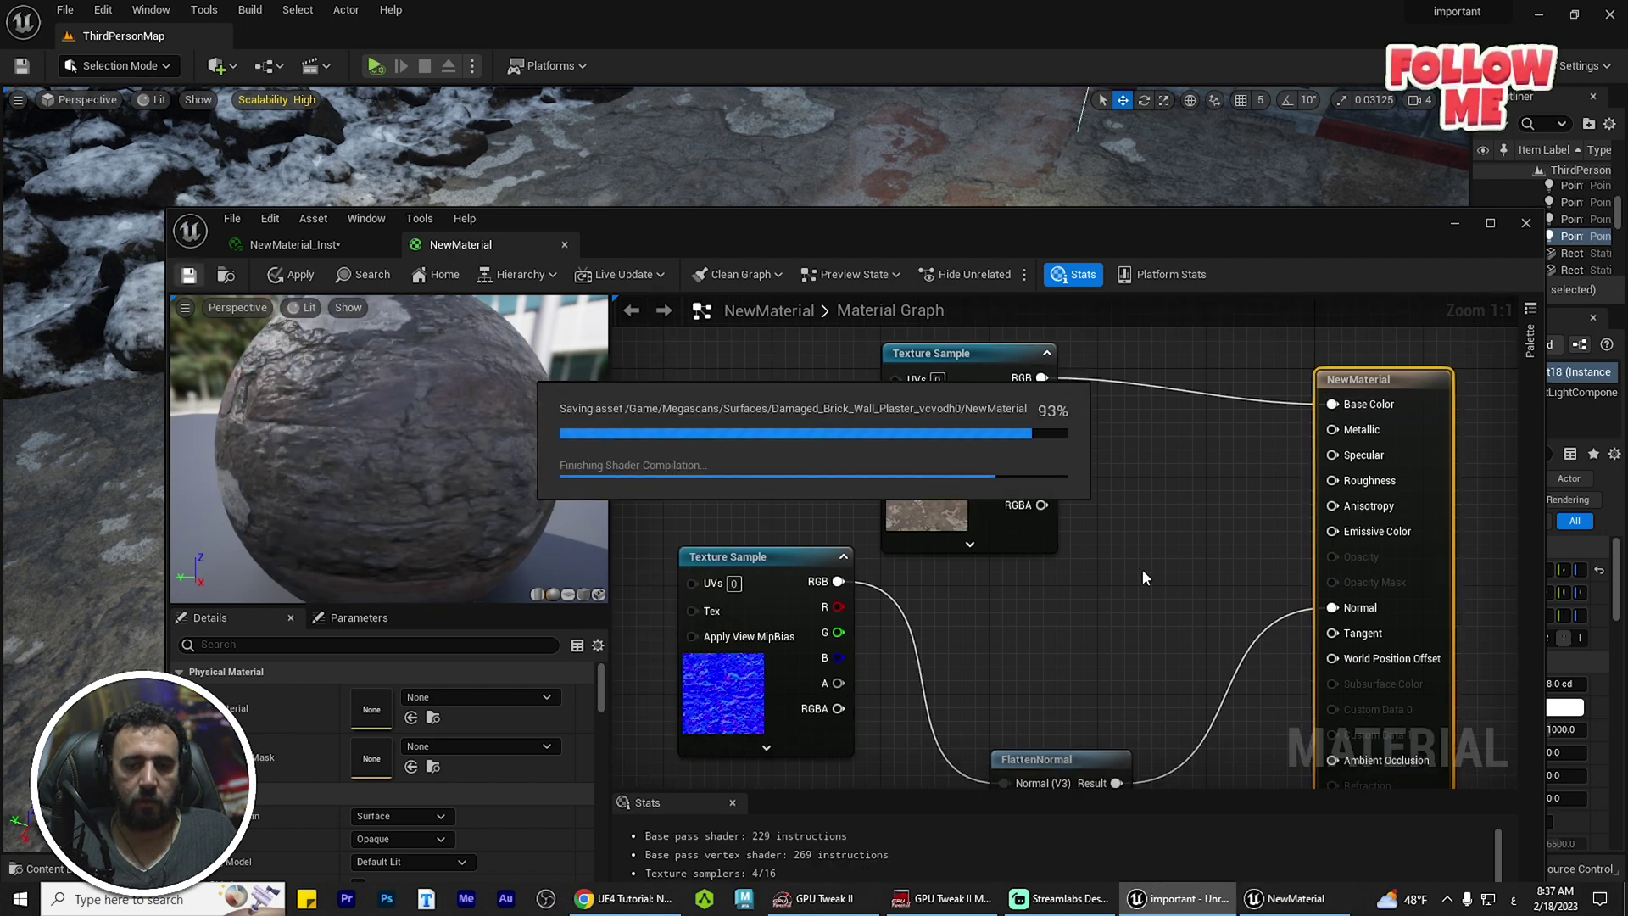
View the textured sphere in the level, reopen NewMaterial_Inst, and set its Flatness to about 0.31
drag(1065, 230, 477, 646)
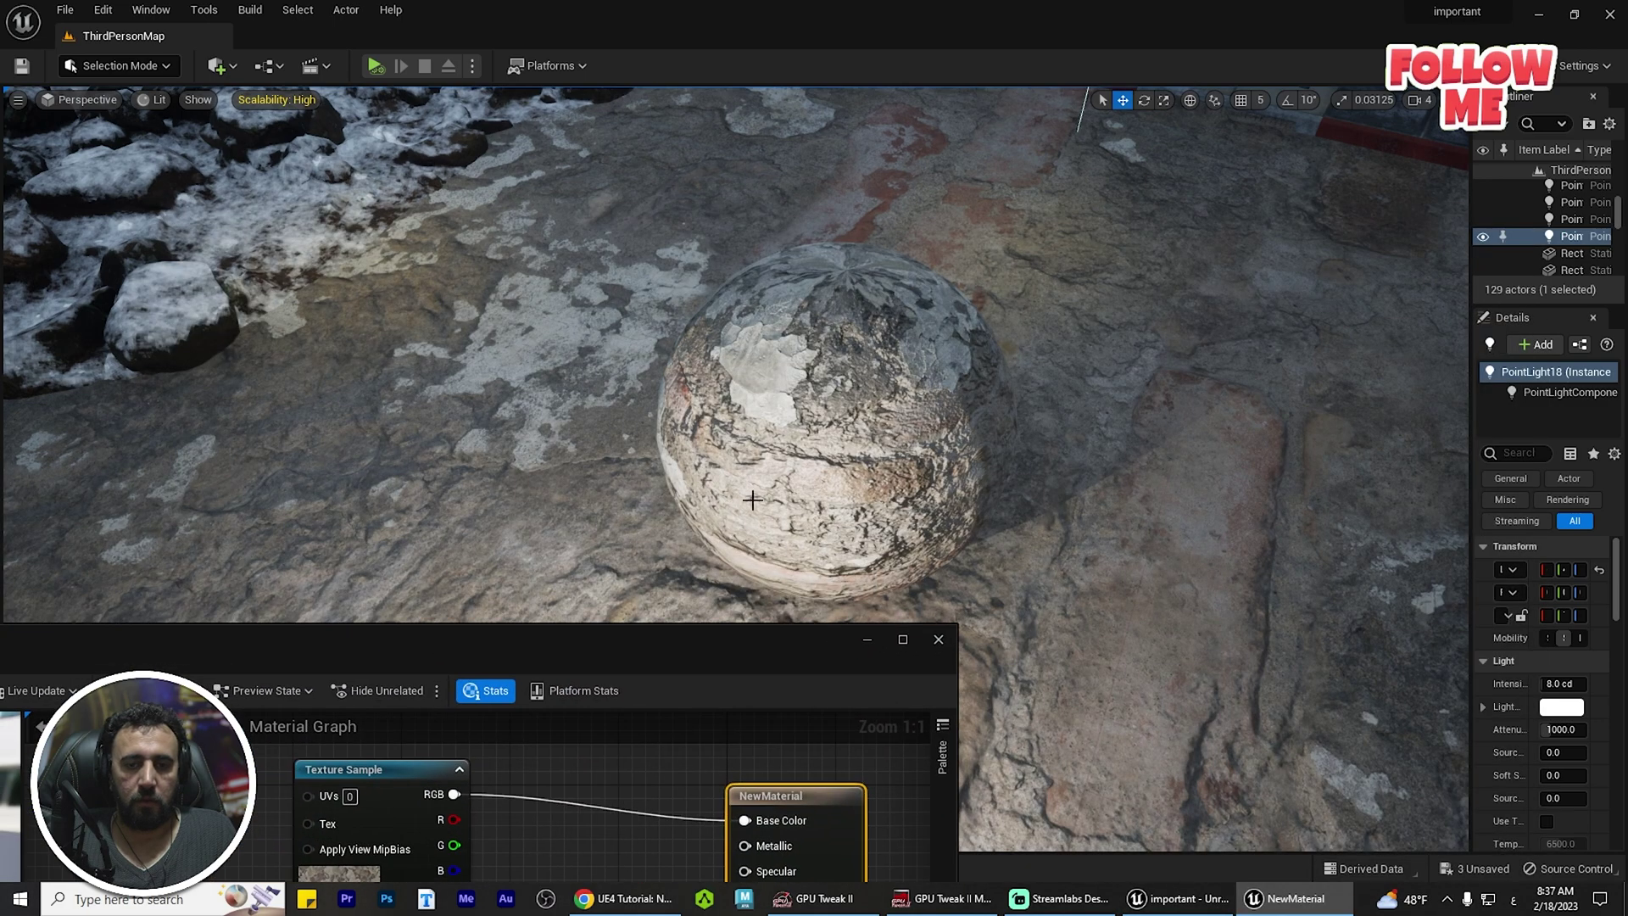
right_drag(745, 491, 763, 462)
key(w)
right_drag(738, 365, 720, 366)
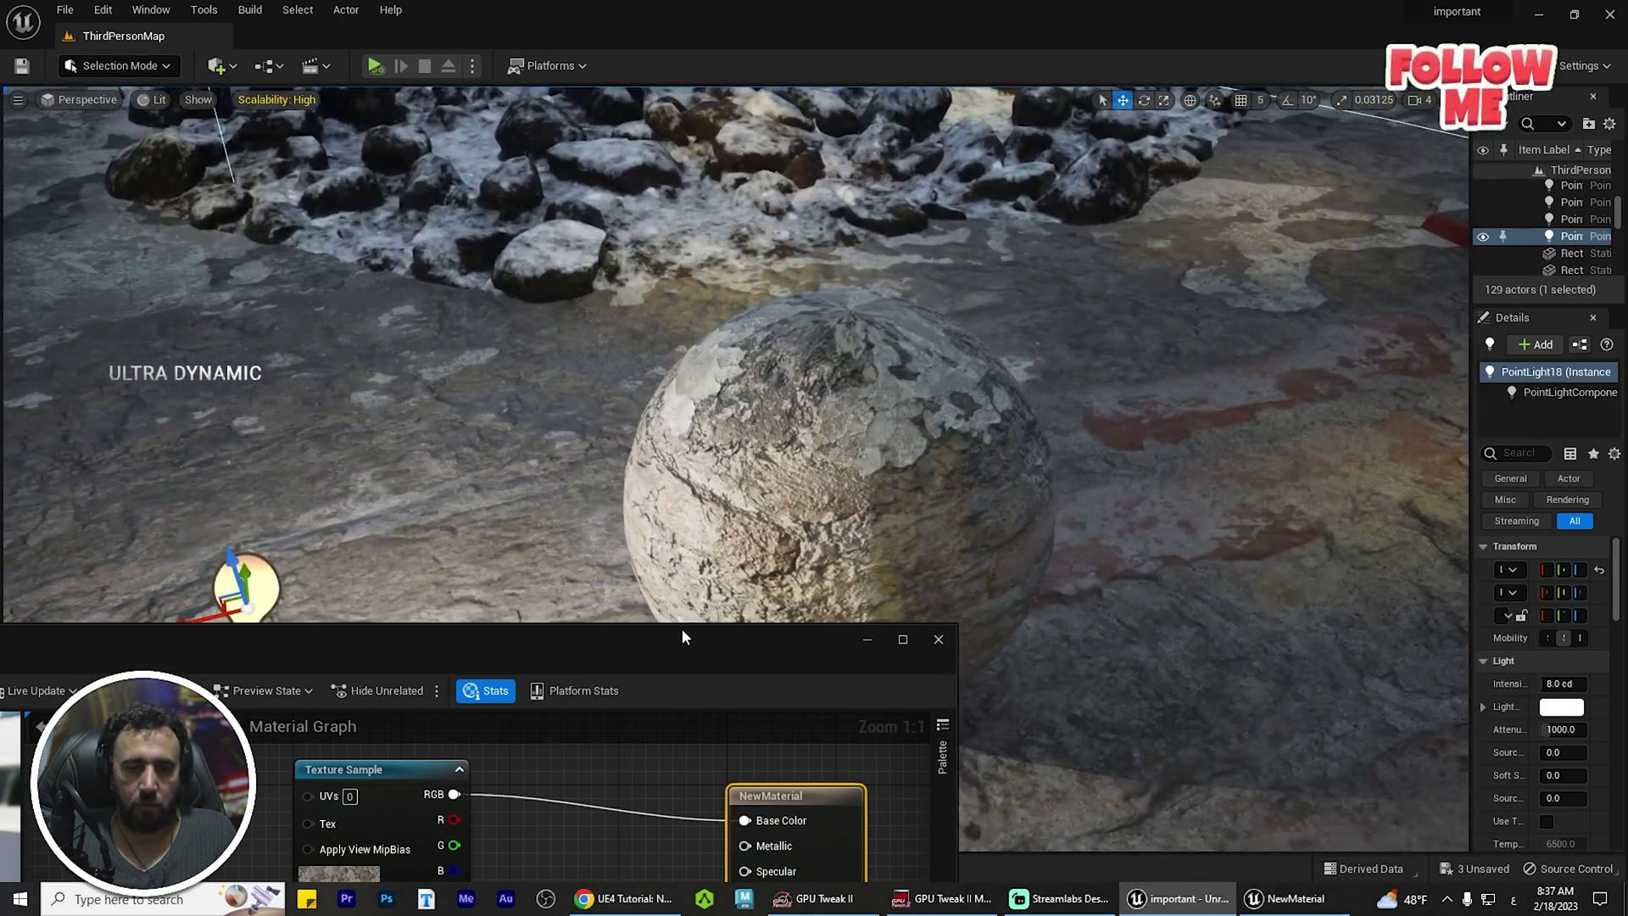
drag(682, 632, 353, 228)
key(ctrl+space)
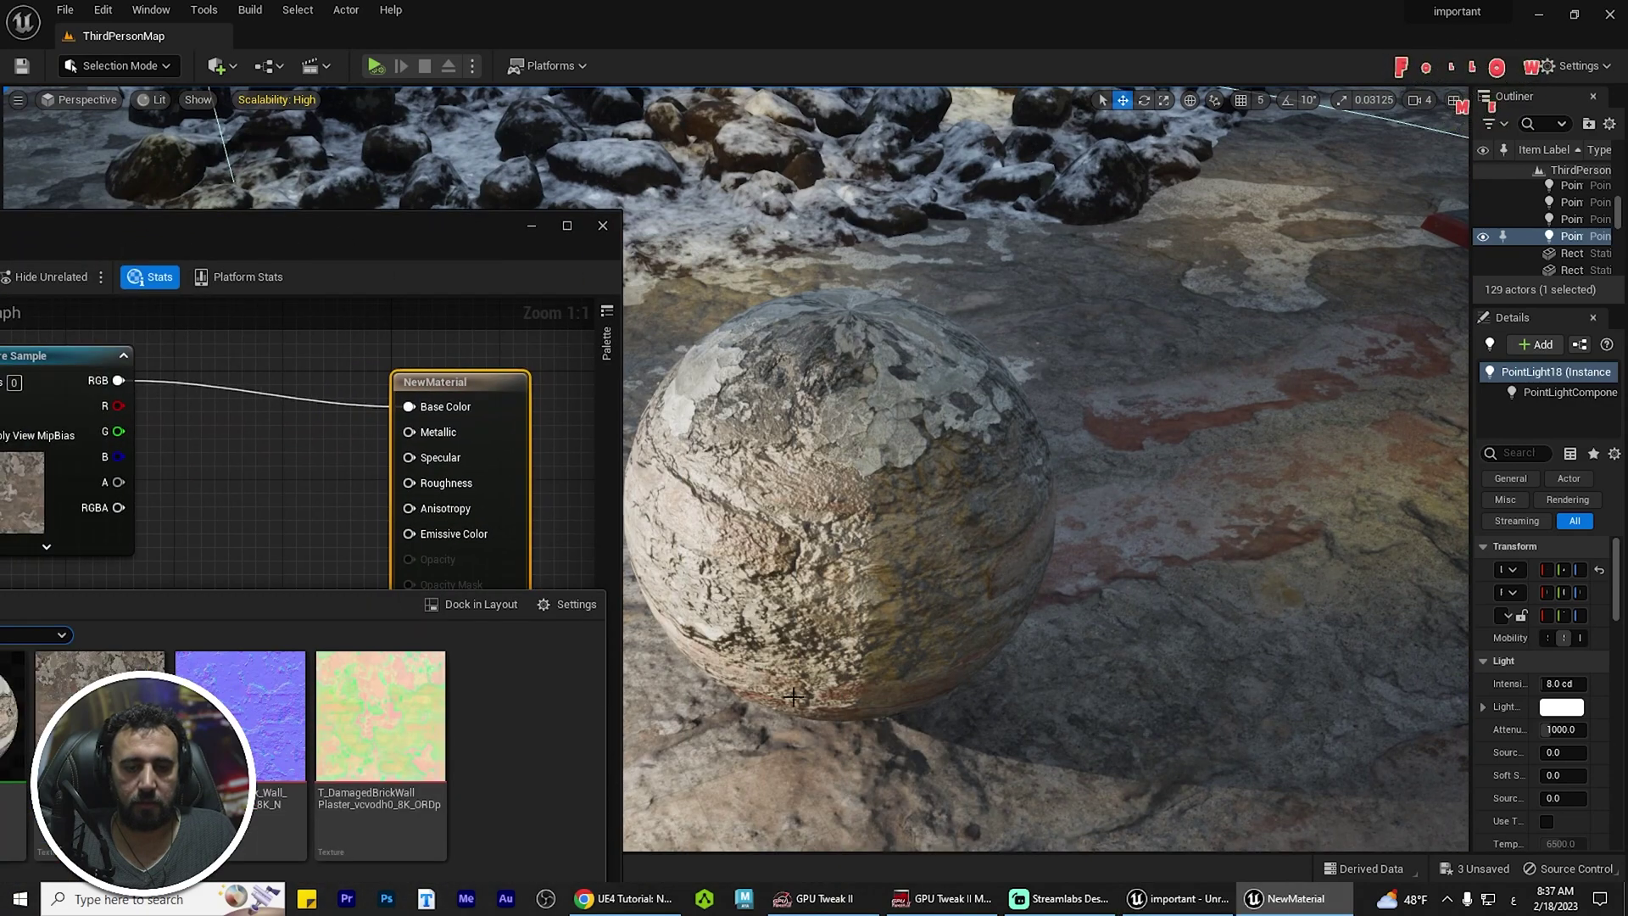
click(793, 697)
key(ctrl+space)
double_click(797, 579)
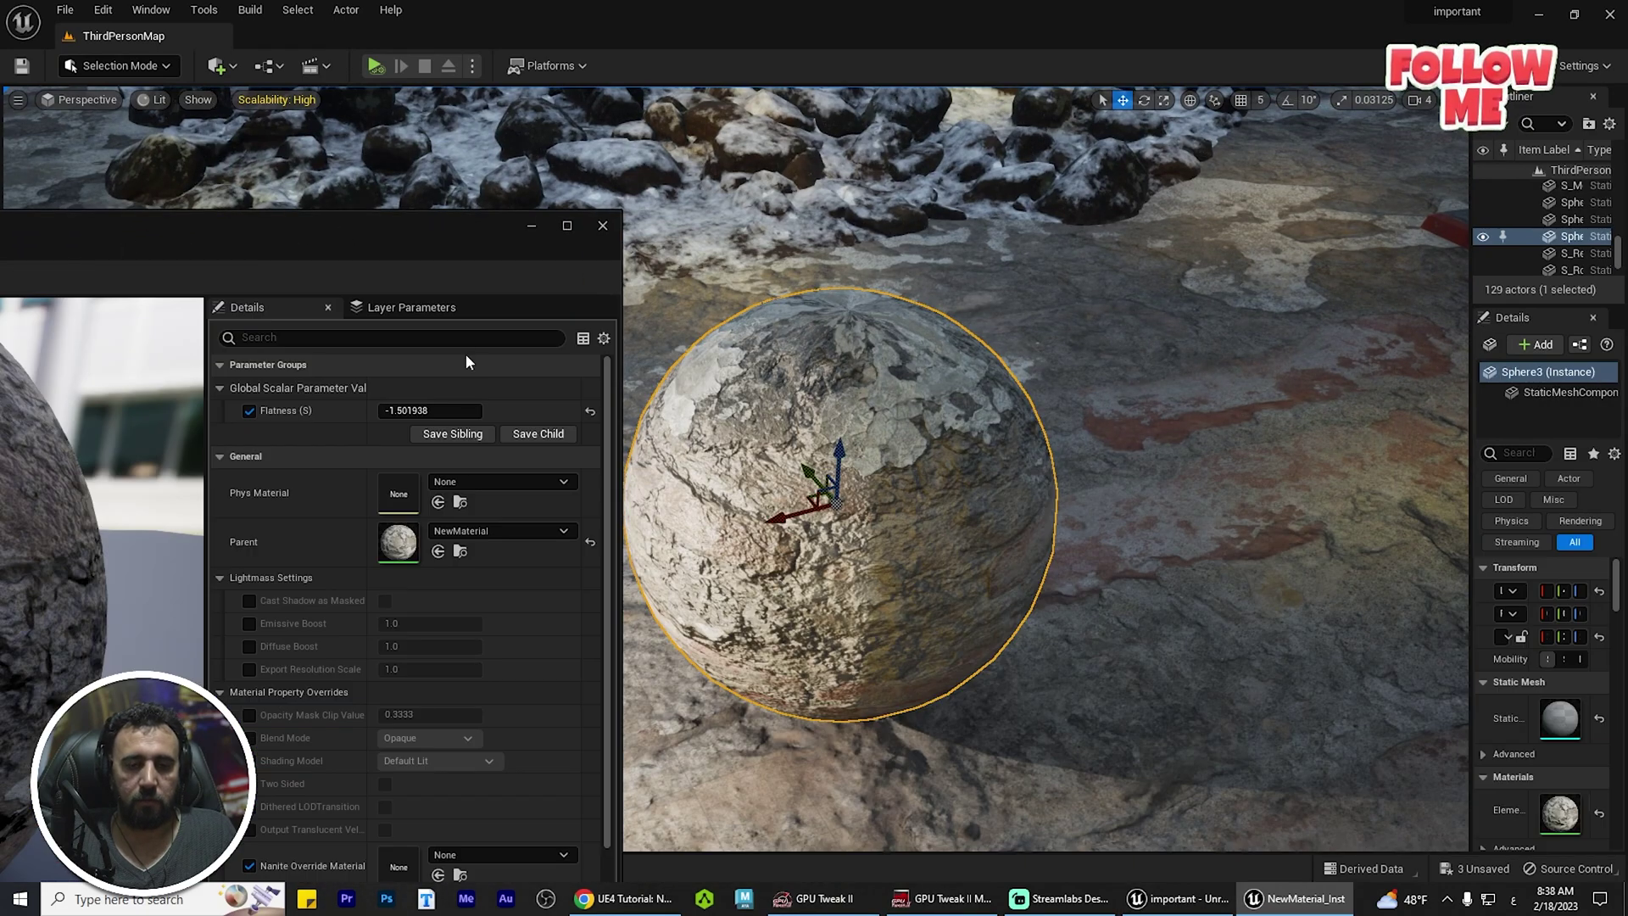
drag(416, 244, 378, 217)
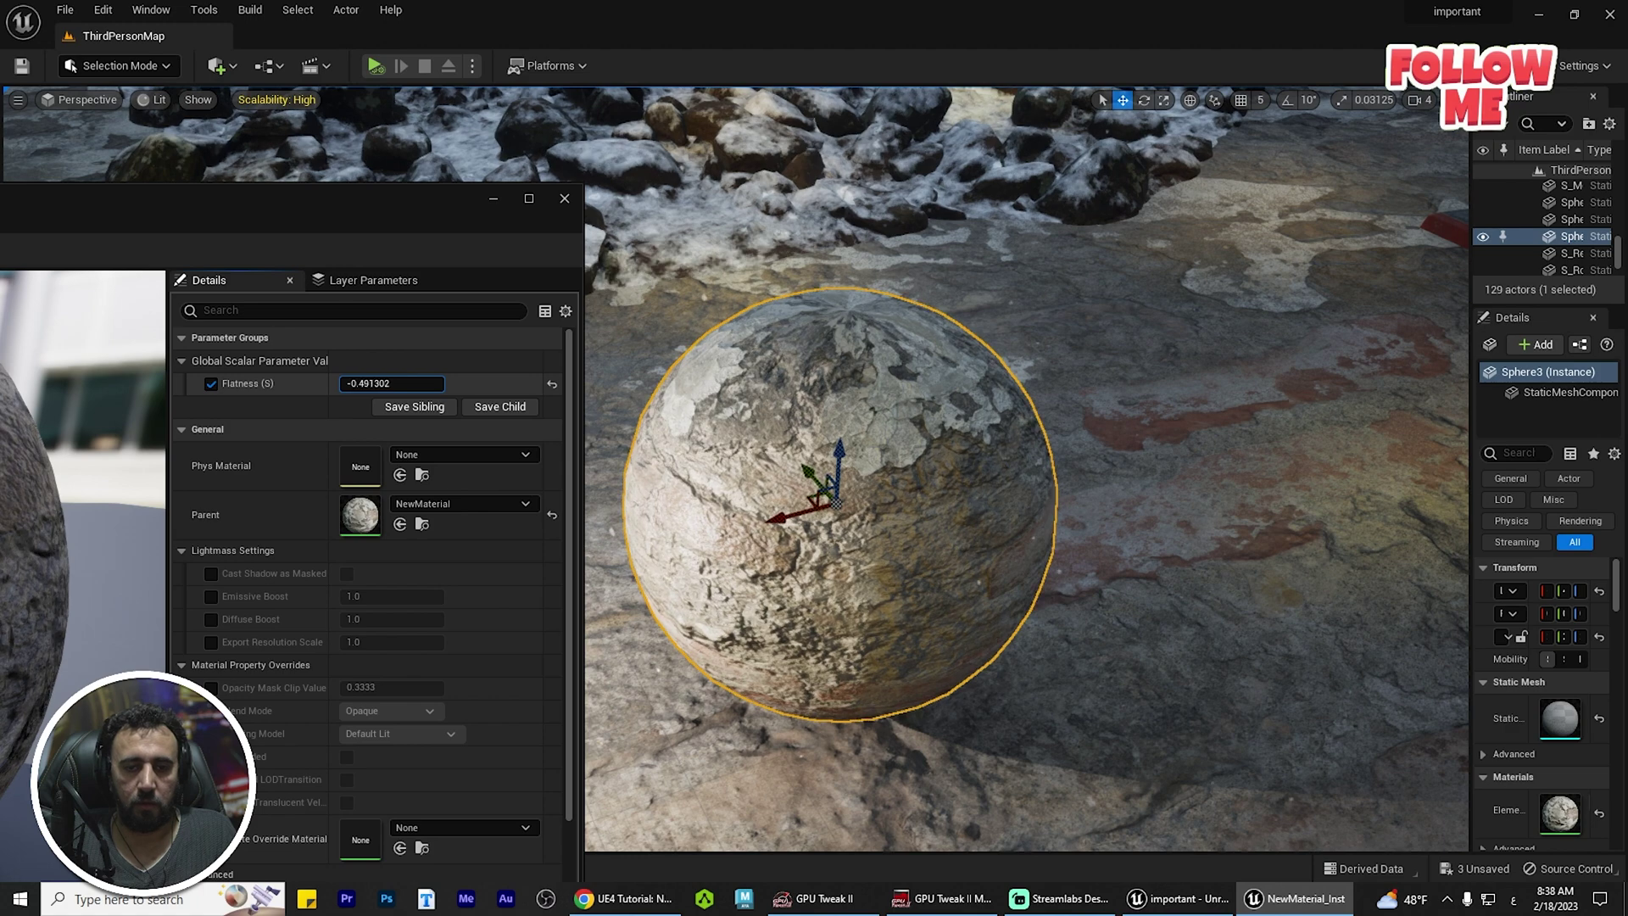
Duplicate the sphere along its red axis so that the copy stands beside the original
right_drag(933, 509, 893, 500)
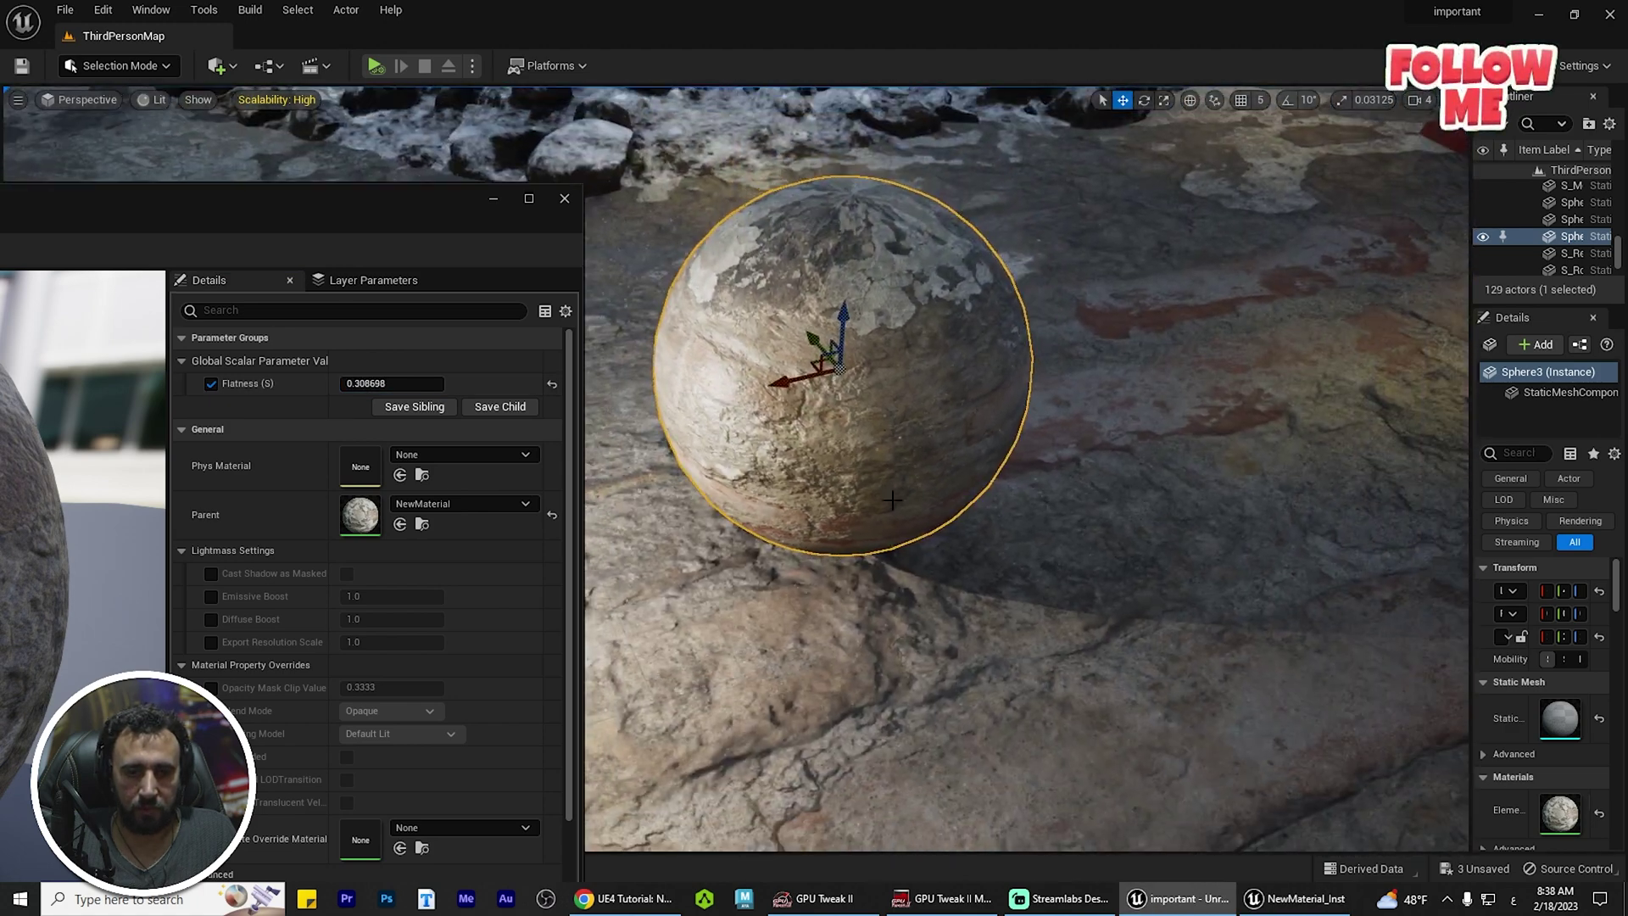
alt+shift+drag(793, 385, 1153, 315)
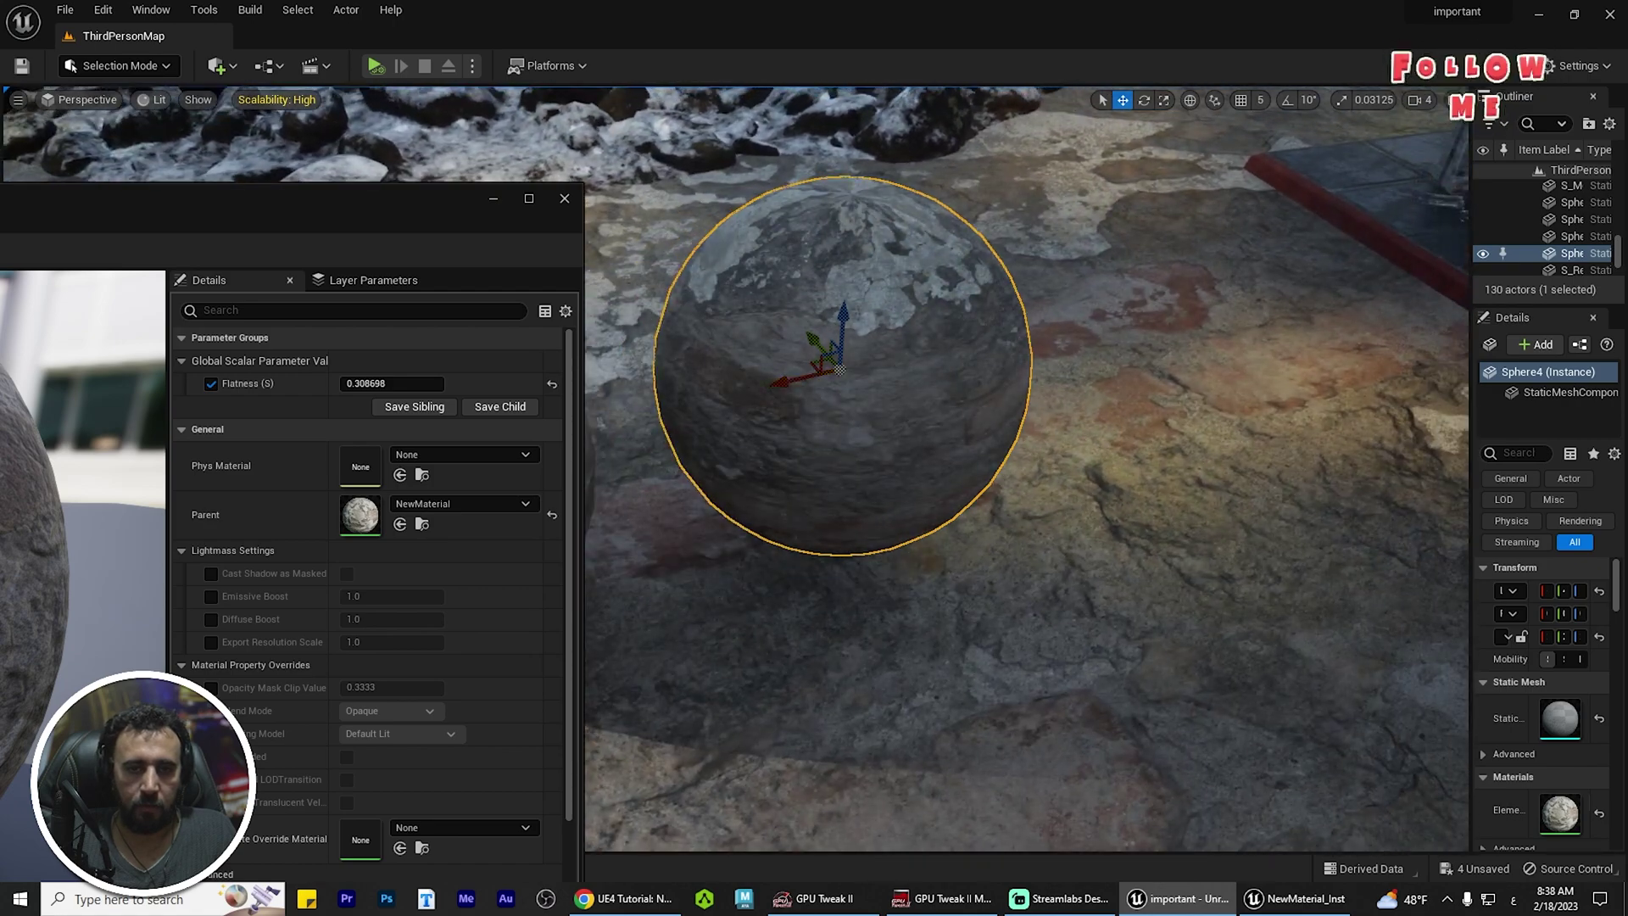
right_drag(933, 424, 814, 391)
Create a second material instance from NewMaterial and apply it to the duplicated sphere
key(ctrl+space)
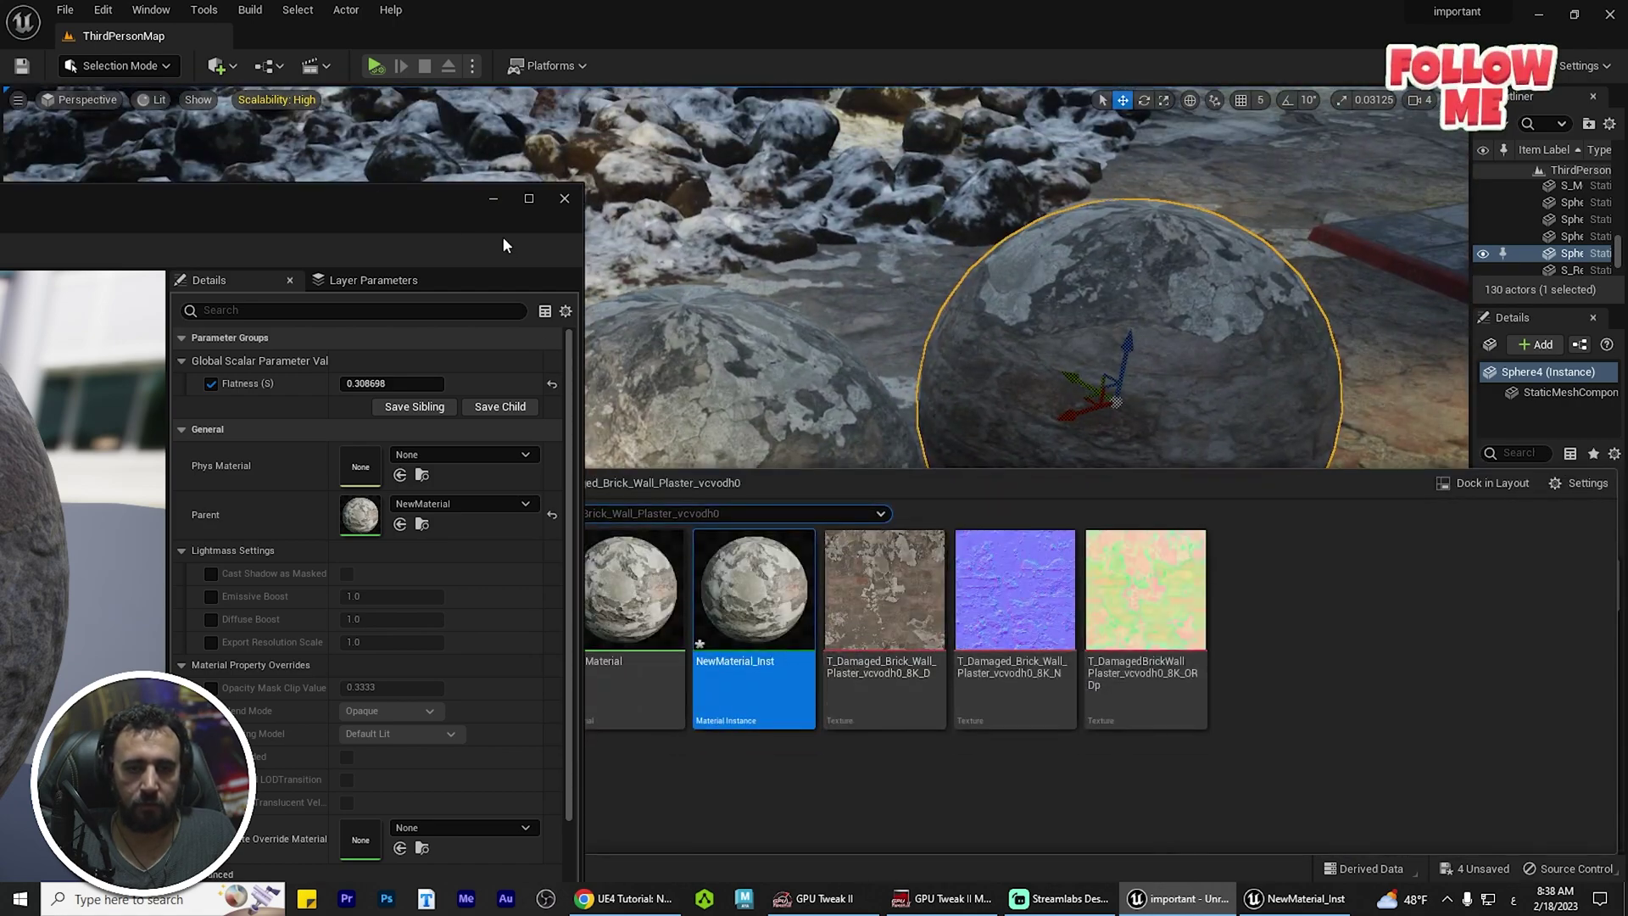
drag(502, 239, 222, 166)
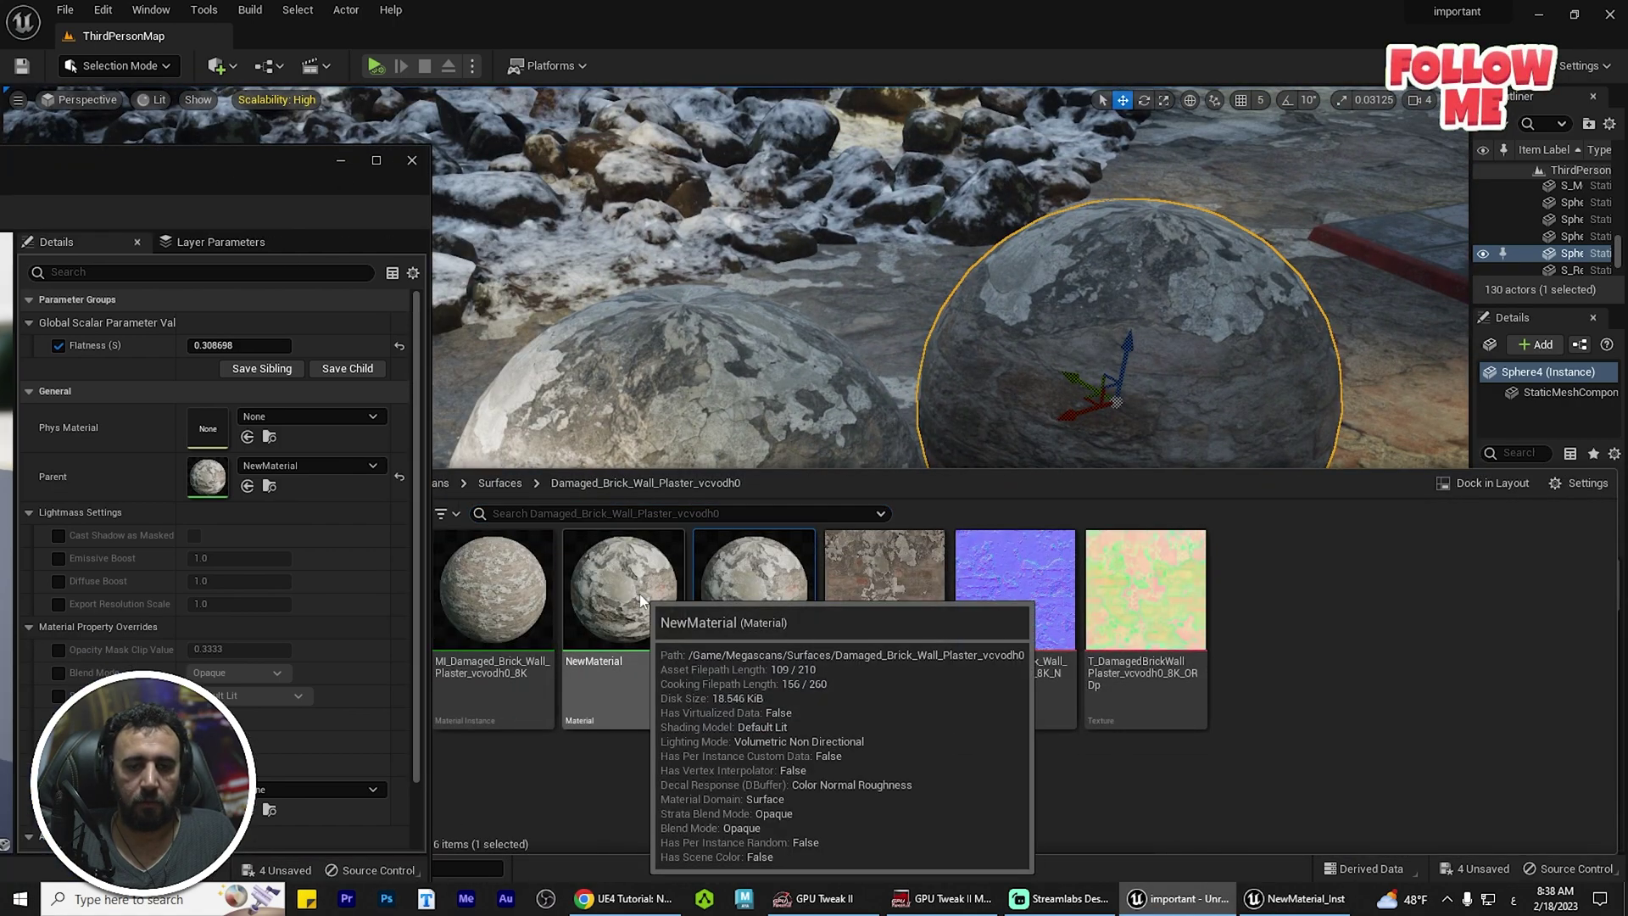
right_click(657, 606)
click(741, 196)
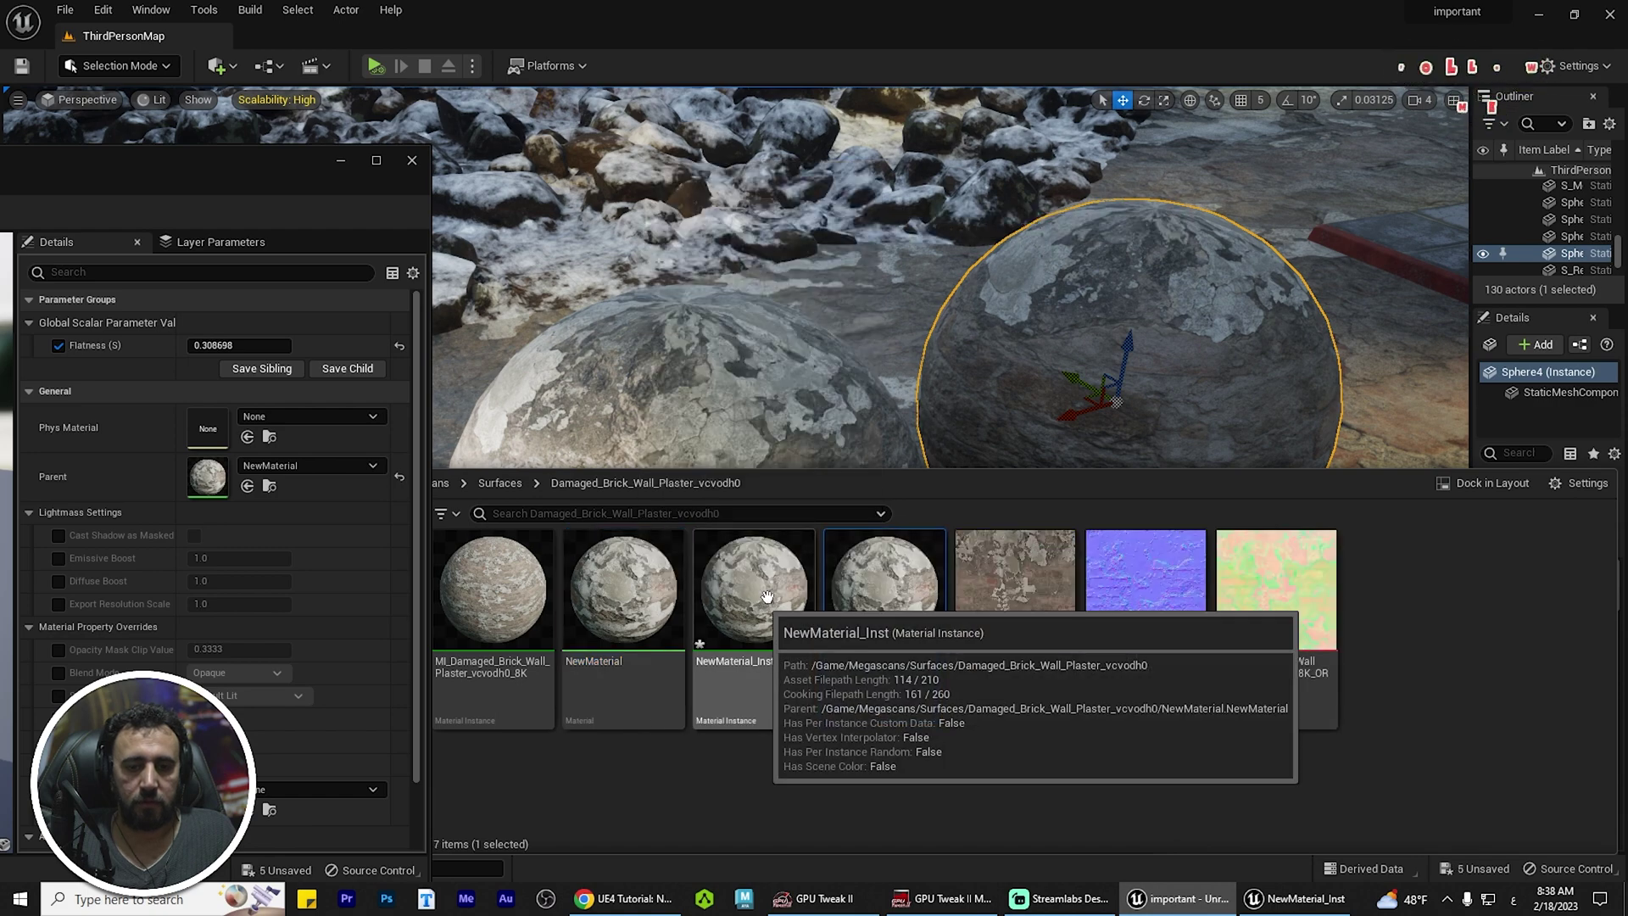
drag(882, 593, 1090, 422)
drag(1190, 368, 1190, 368)
key(ctrl+space)
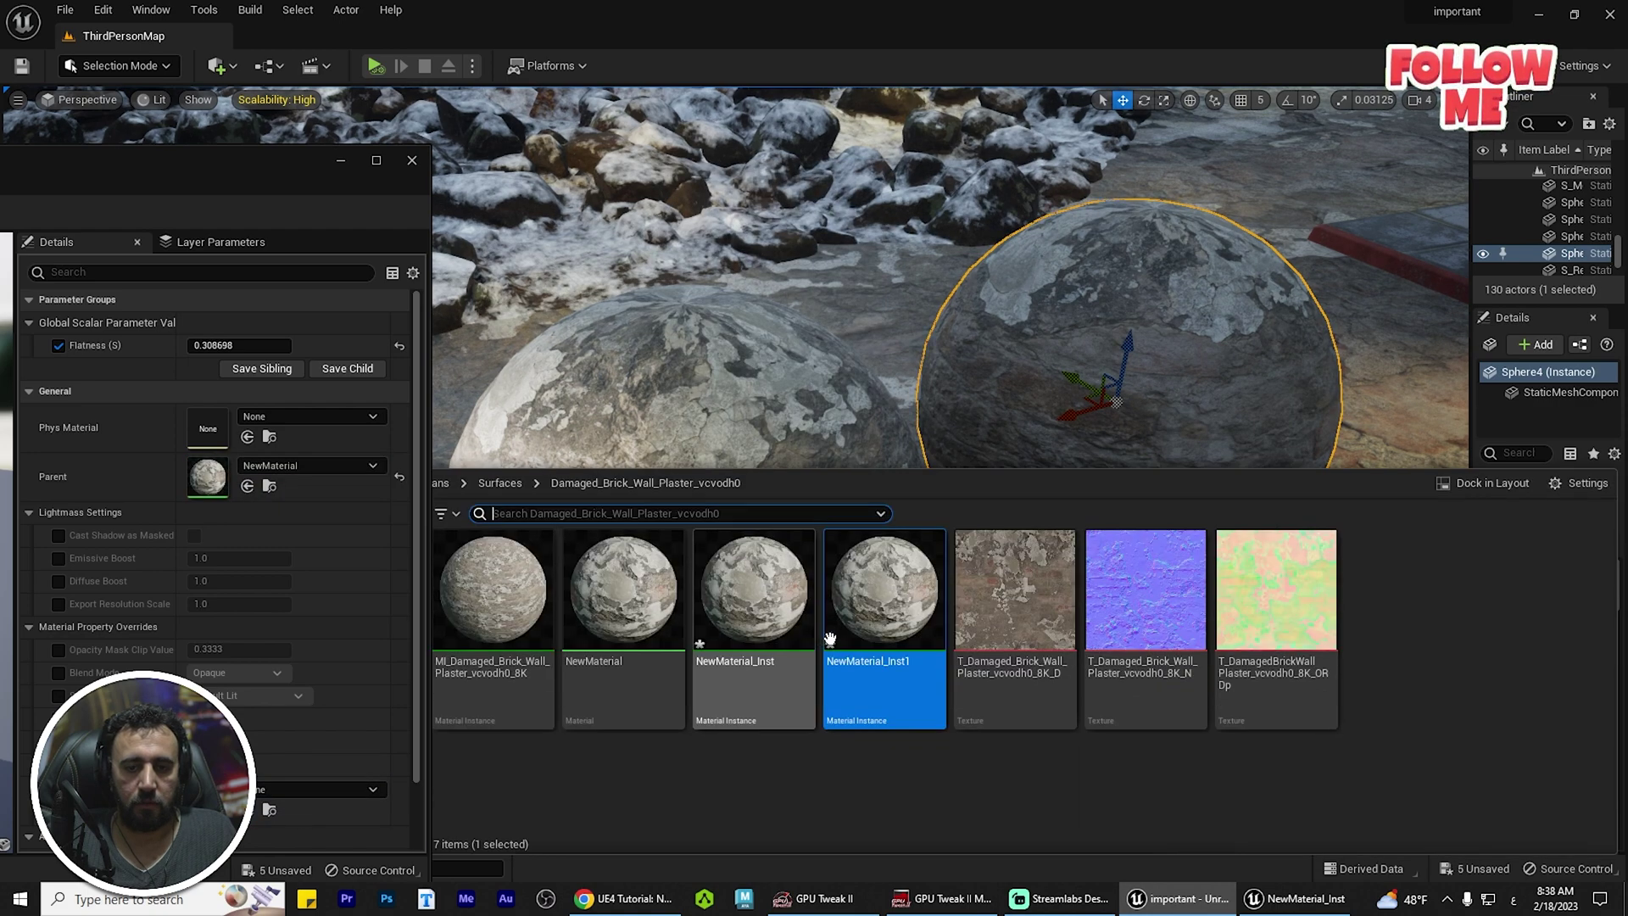
Lower Flatness in NewMaterial_Inst to about -13.40 and compare the original sphere's surface relief with the copy up close
drag(656, 384, 538, 395)
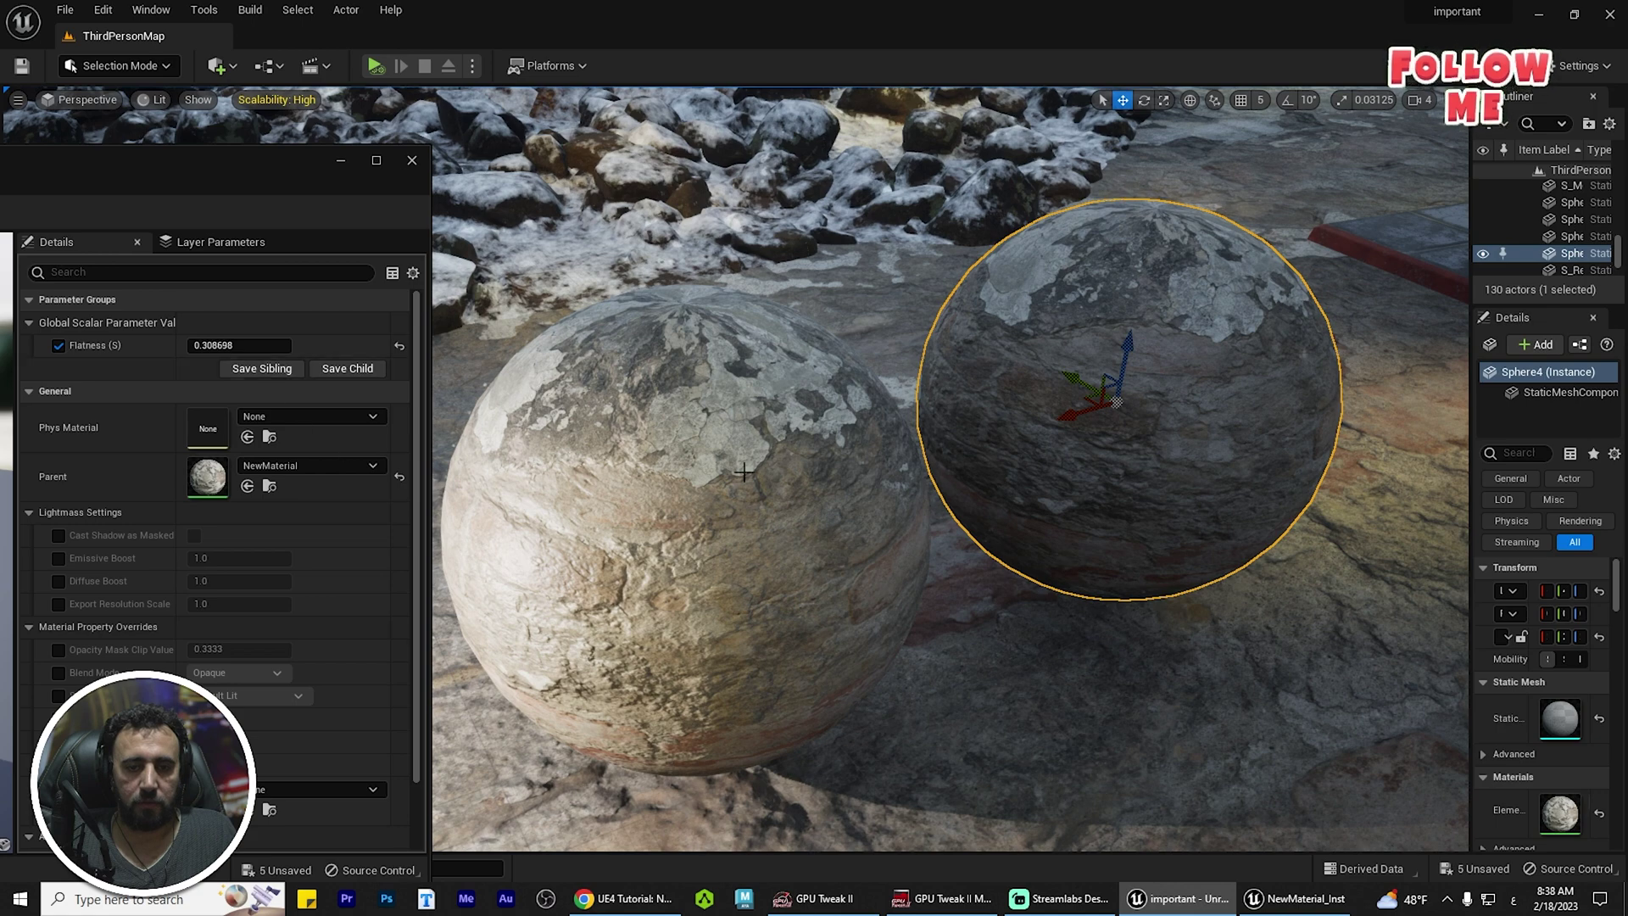
key(ctrl+space)
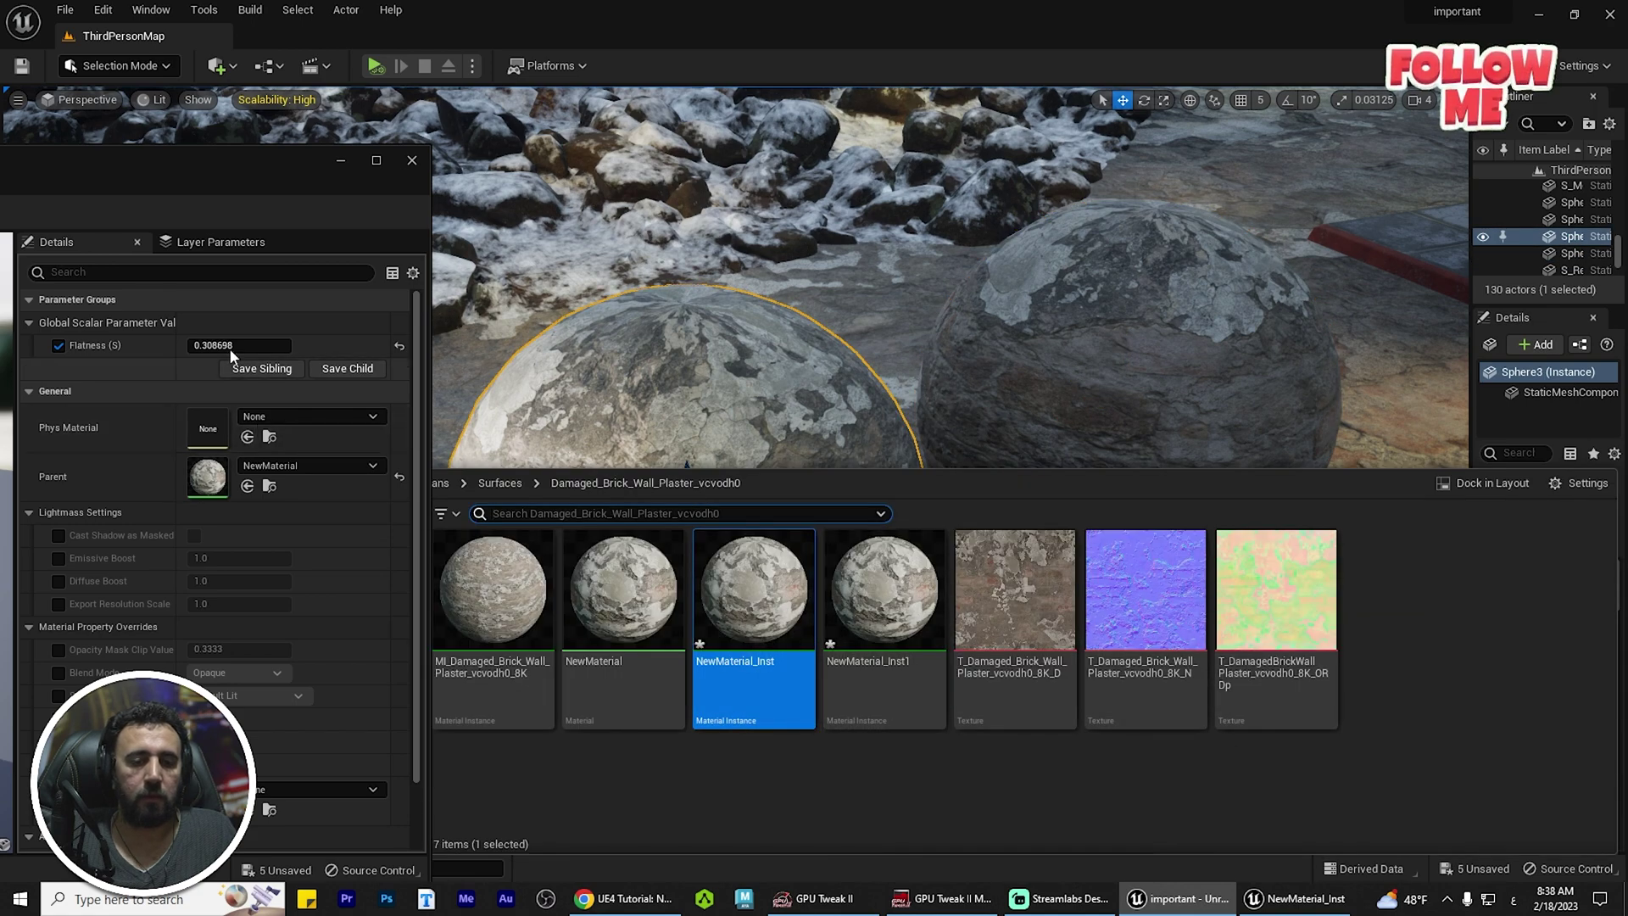
drag(231, 349, 288, 349)
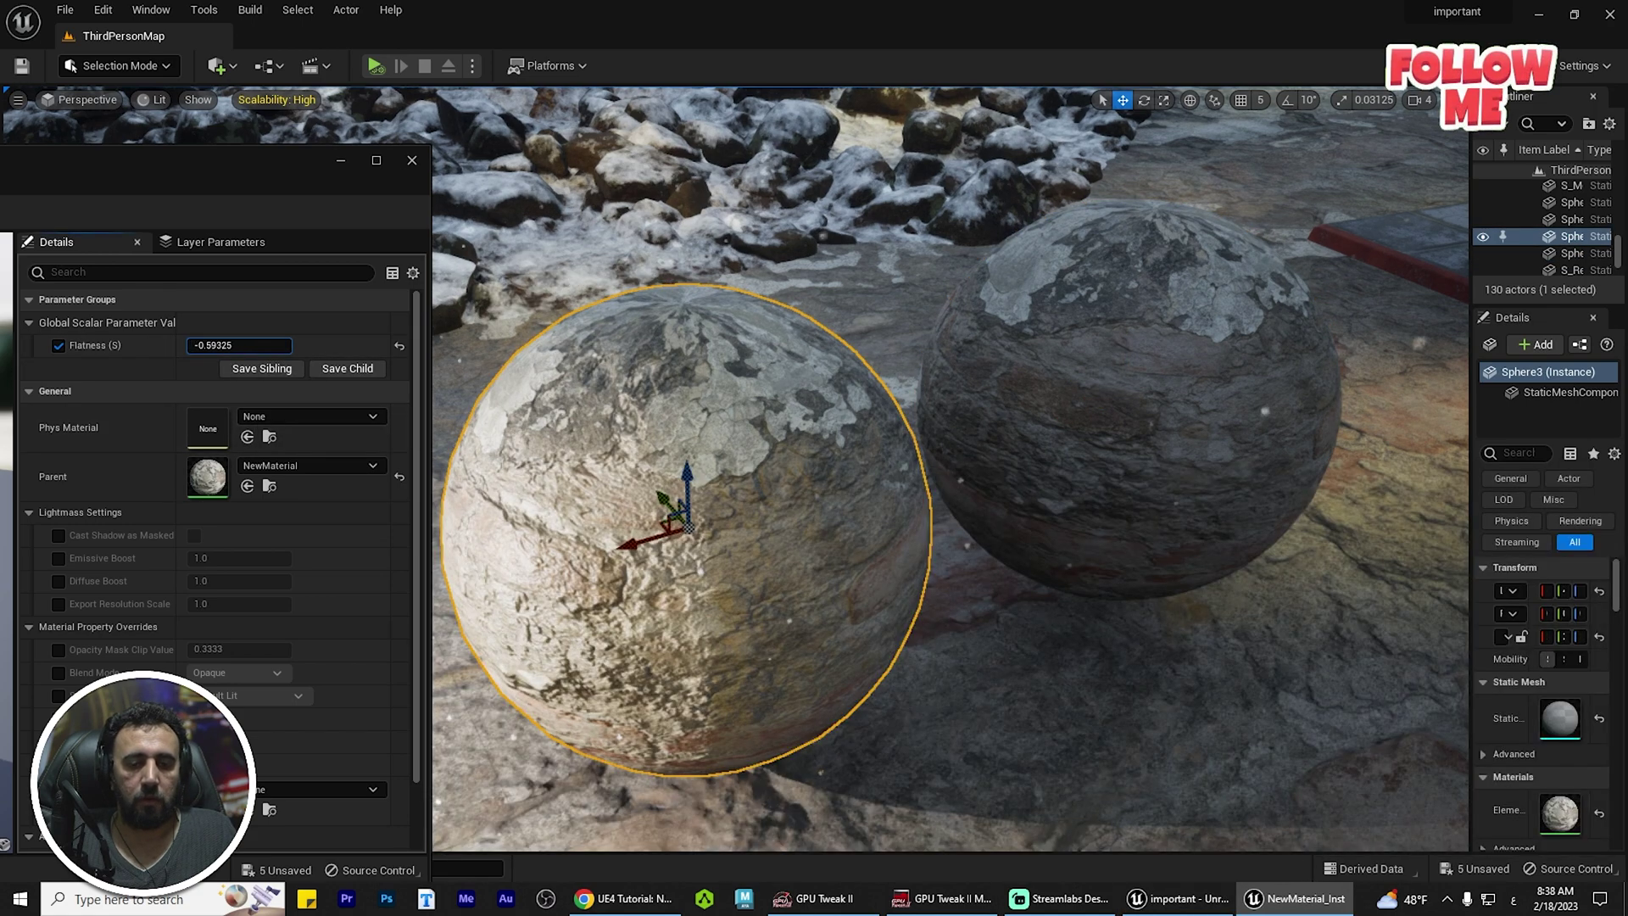
right_drag(441, 449, 746, 475)
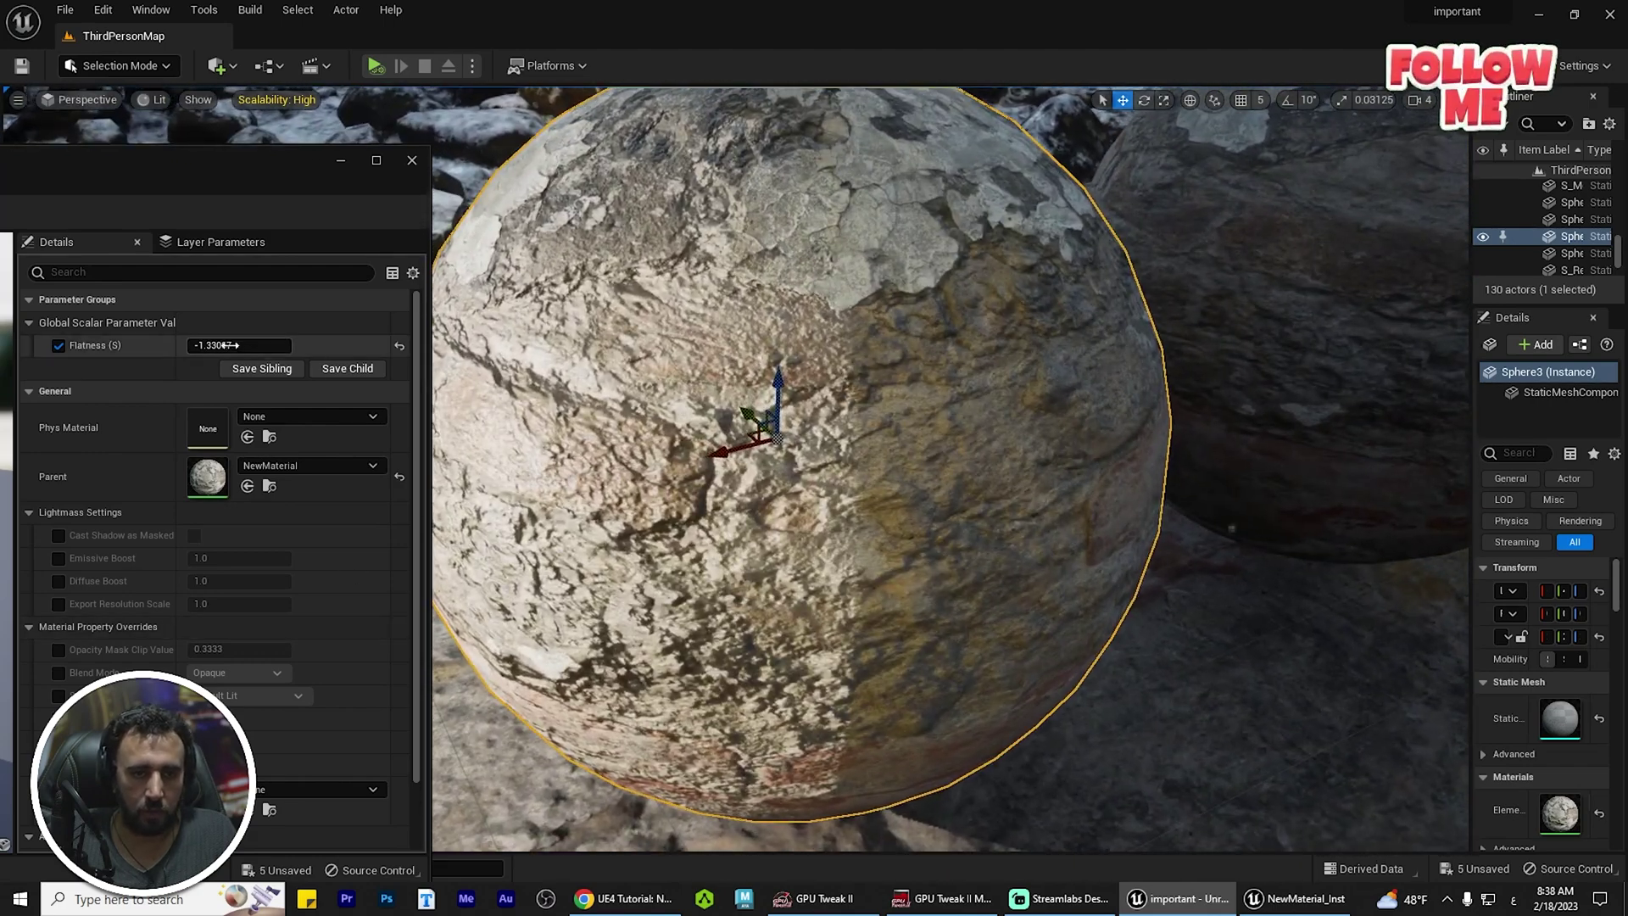
drag(225, 345, 136, 345)
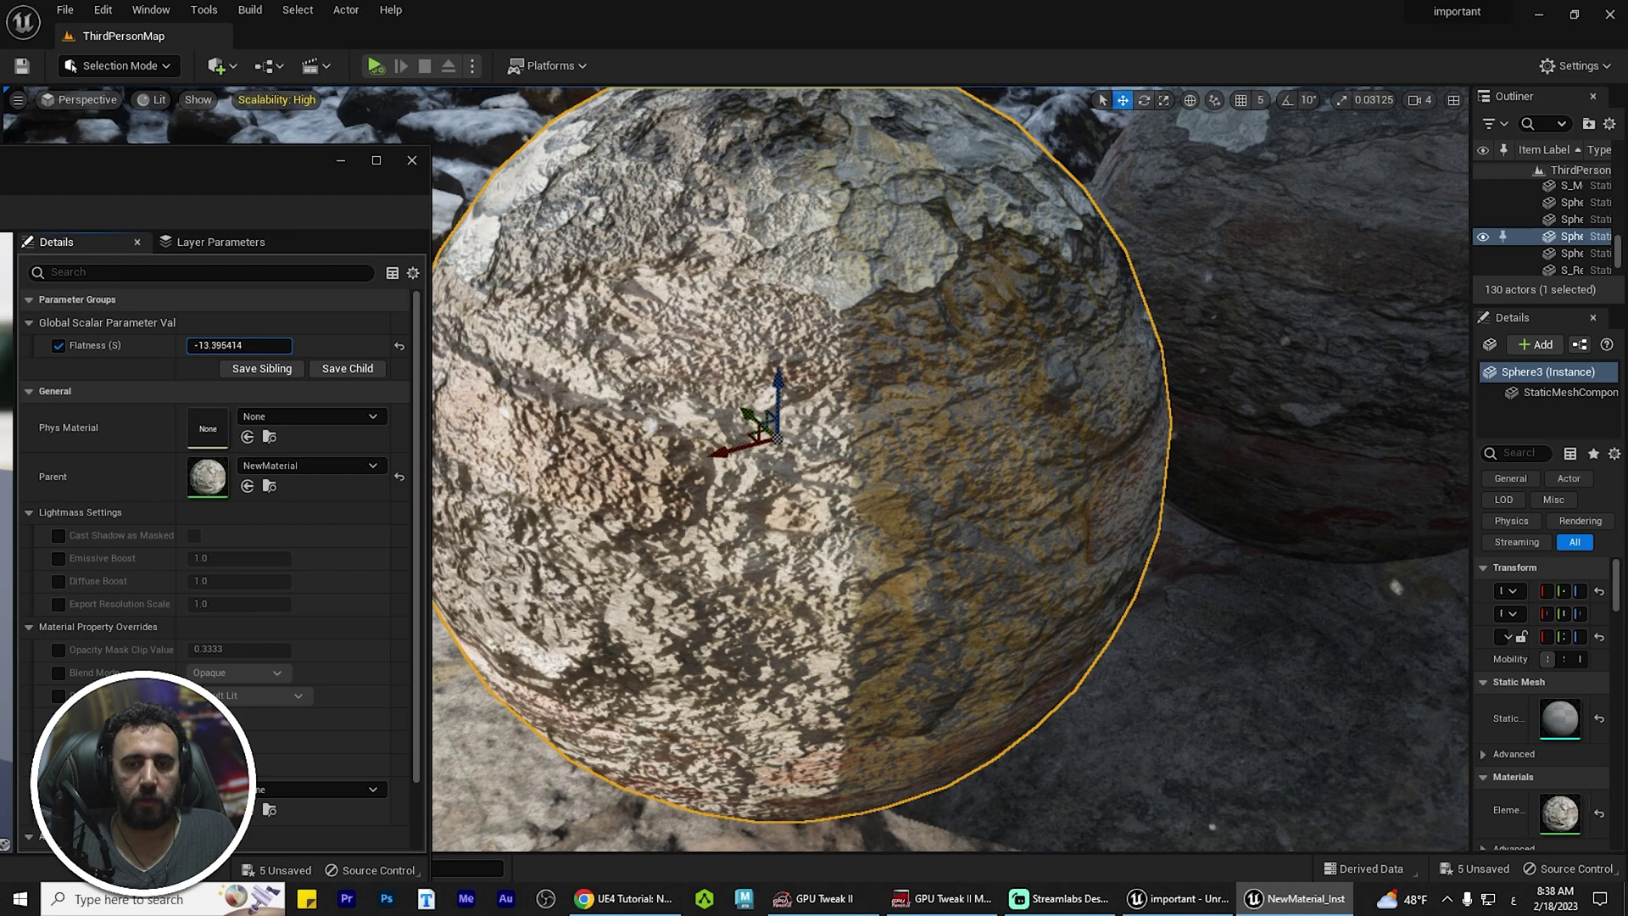